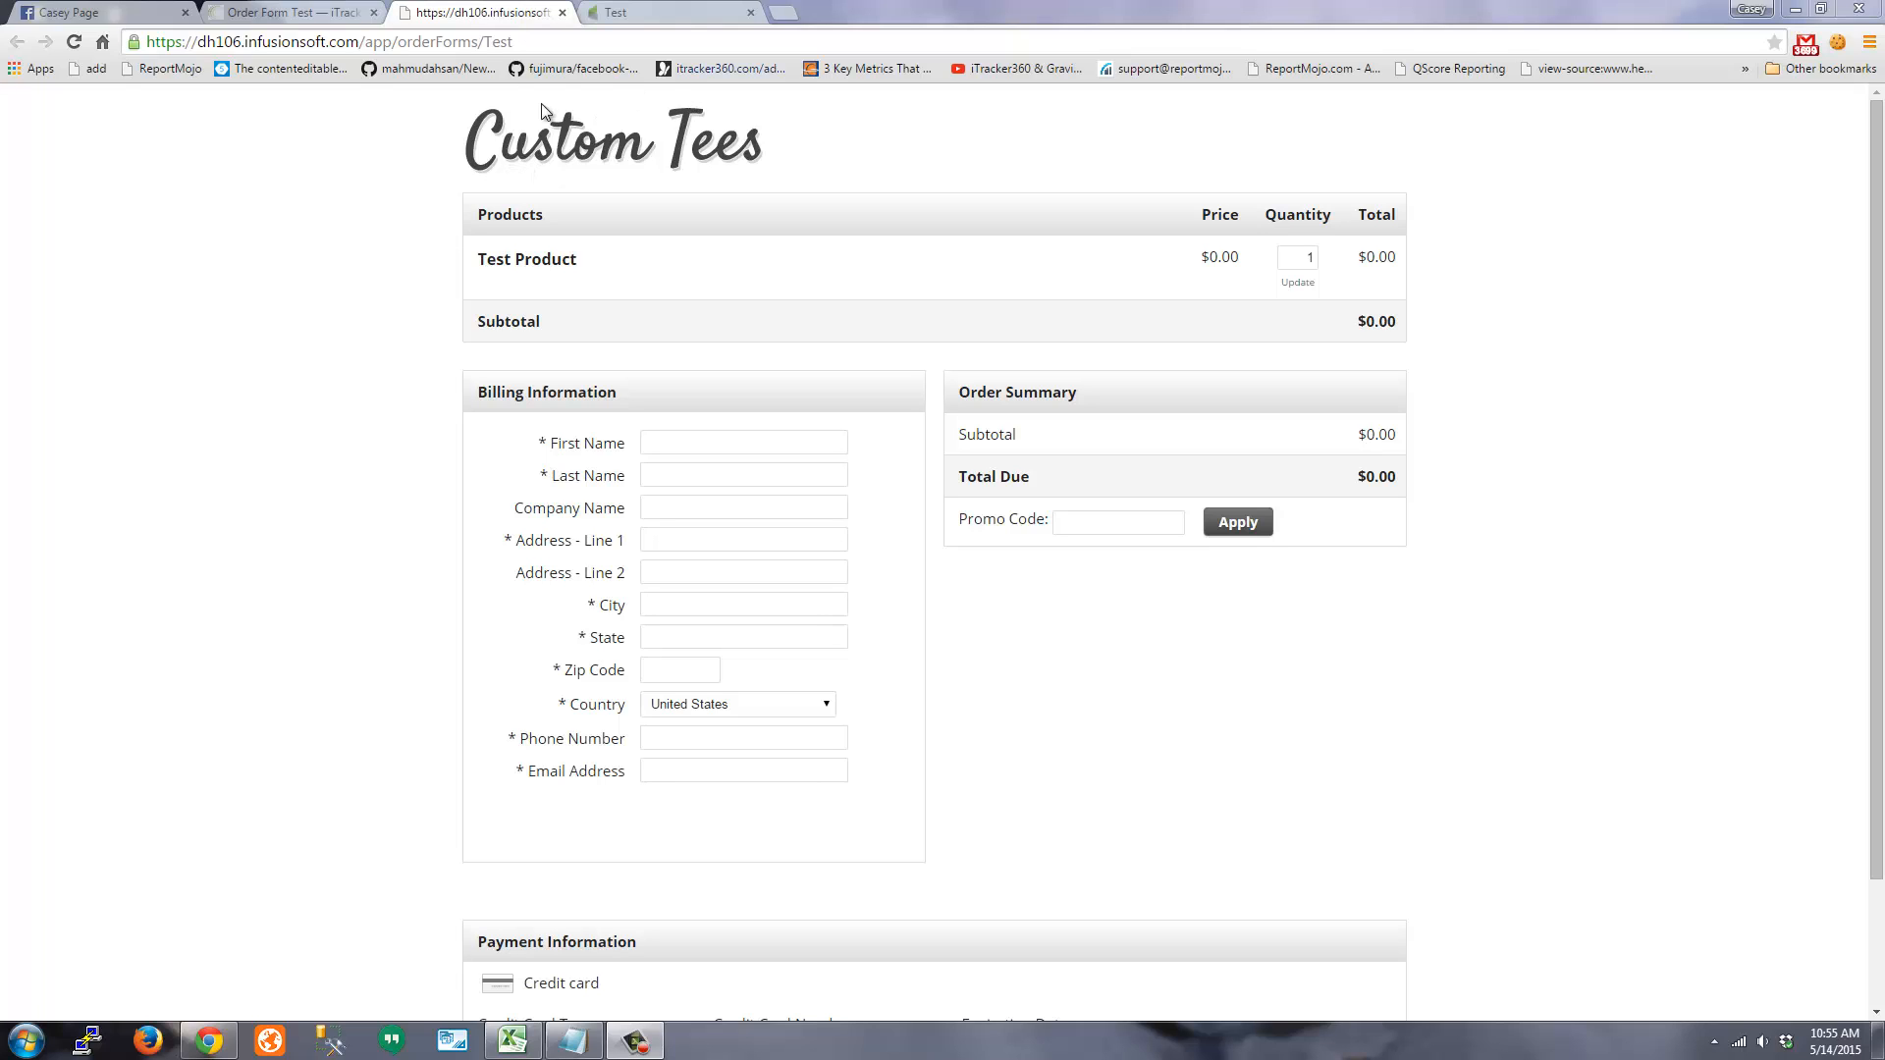
Open the Facebook post's iTracker360 link and check its UTM values facebook, newsfeed, orderform_tracking
left_click(81, 13)
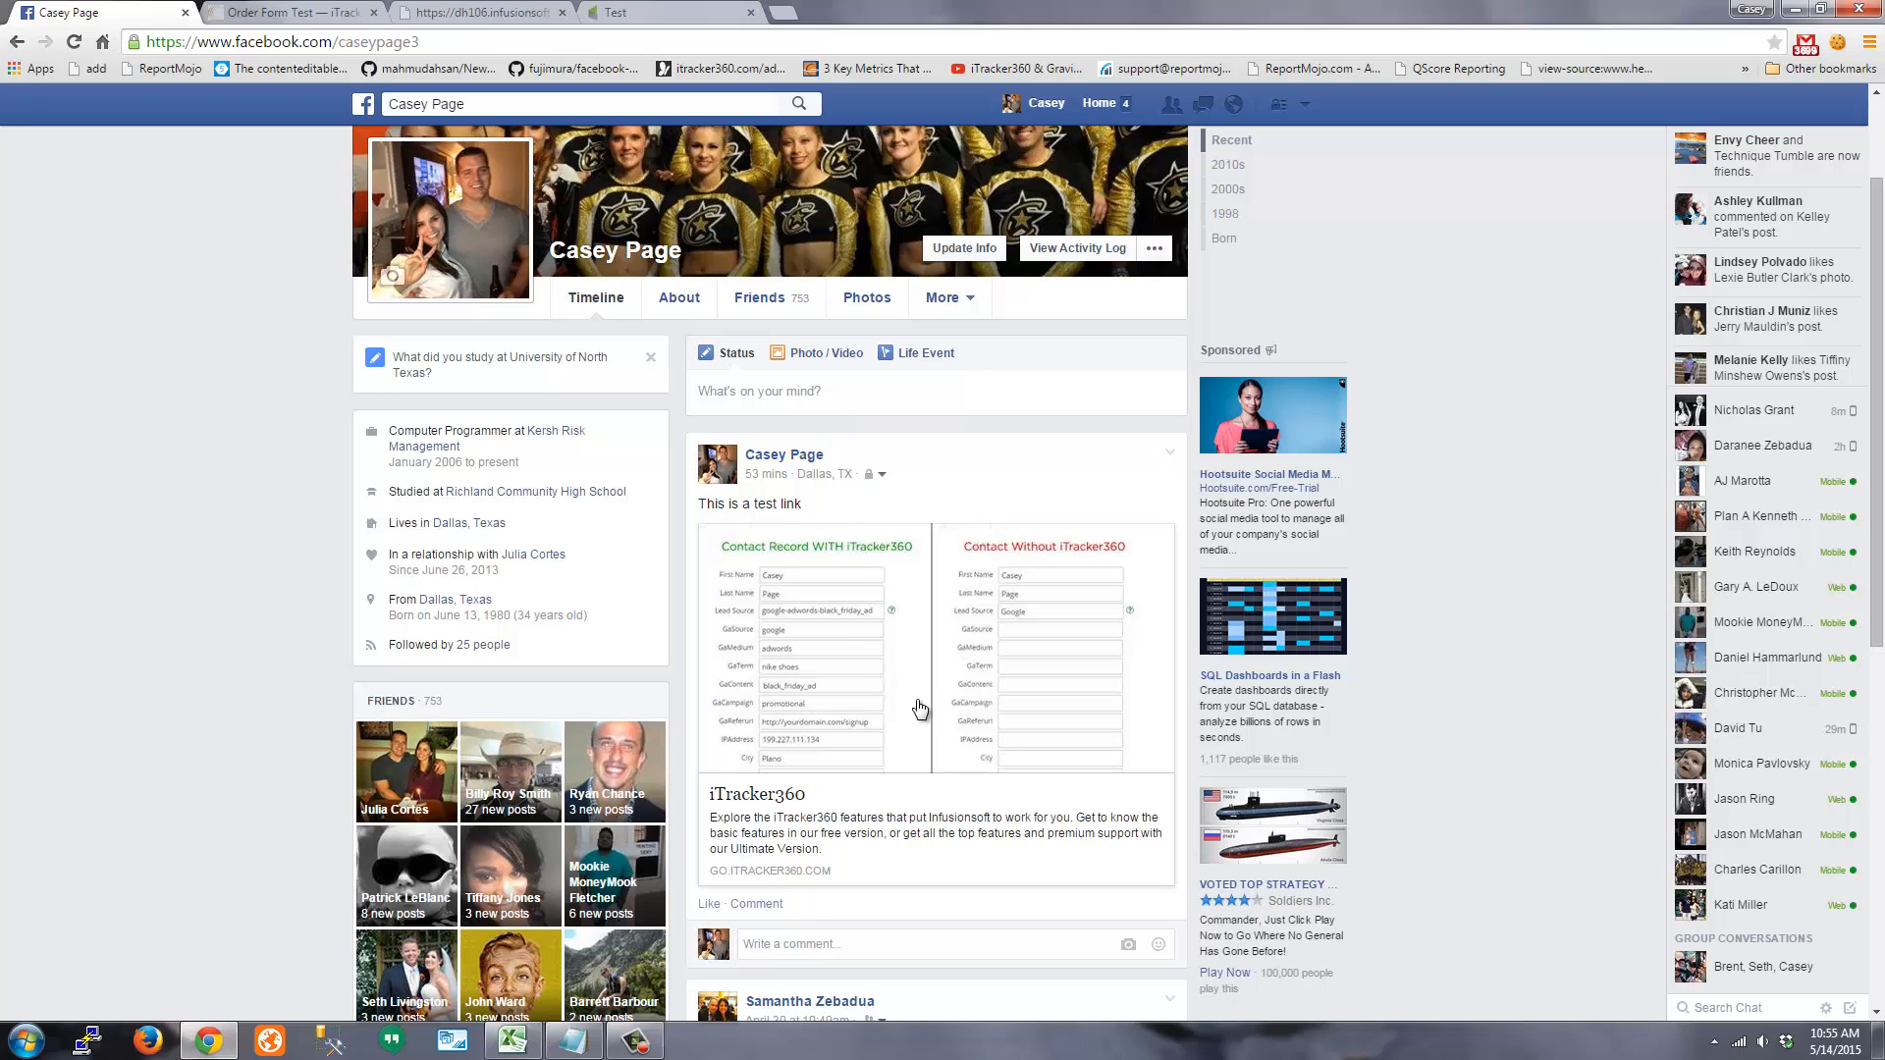
left_click(899, 679)
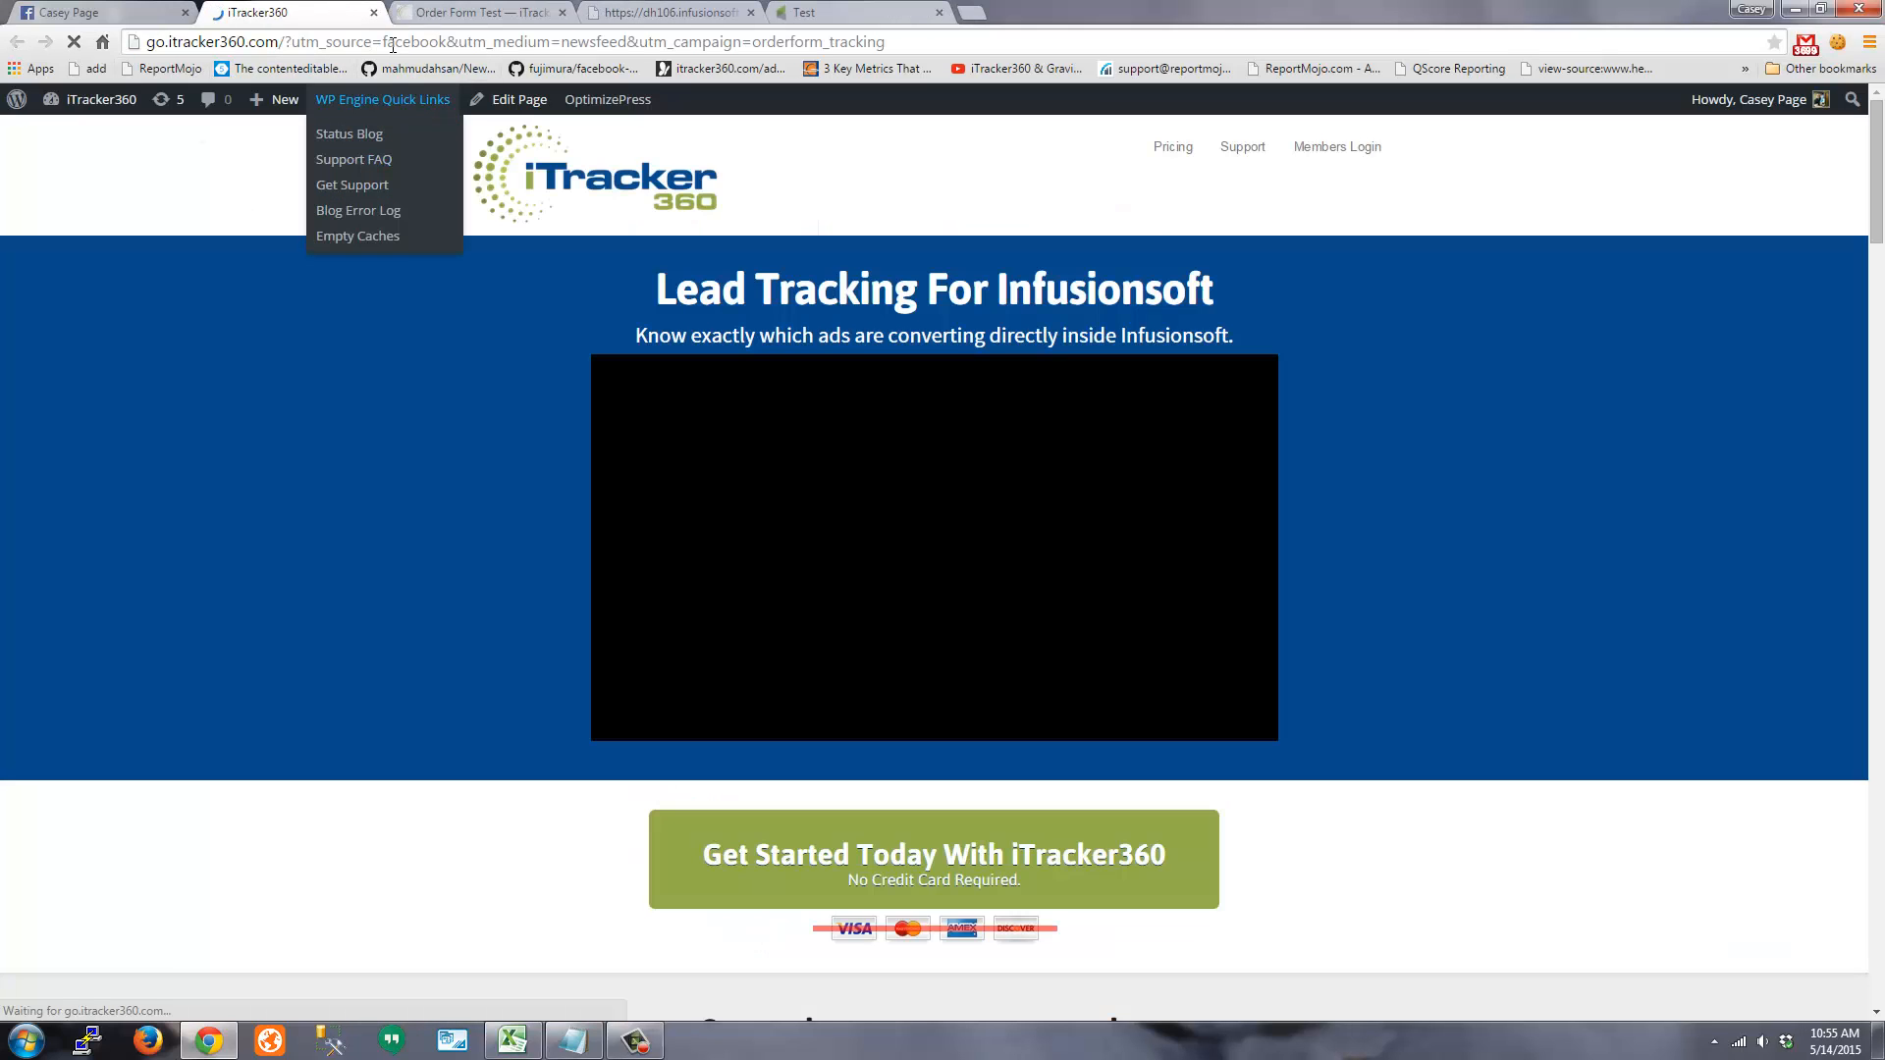
double_click(389, 42)
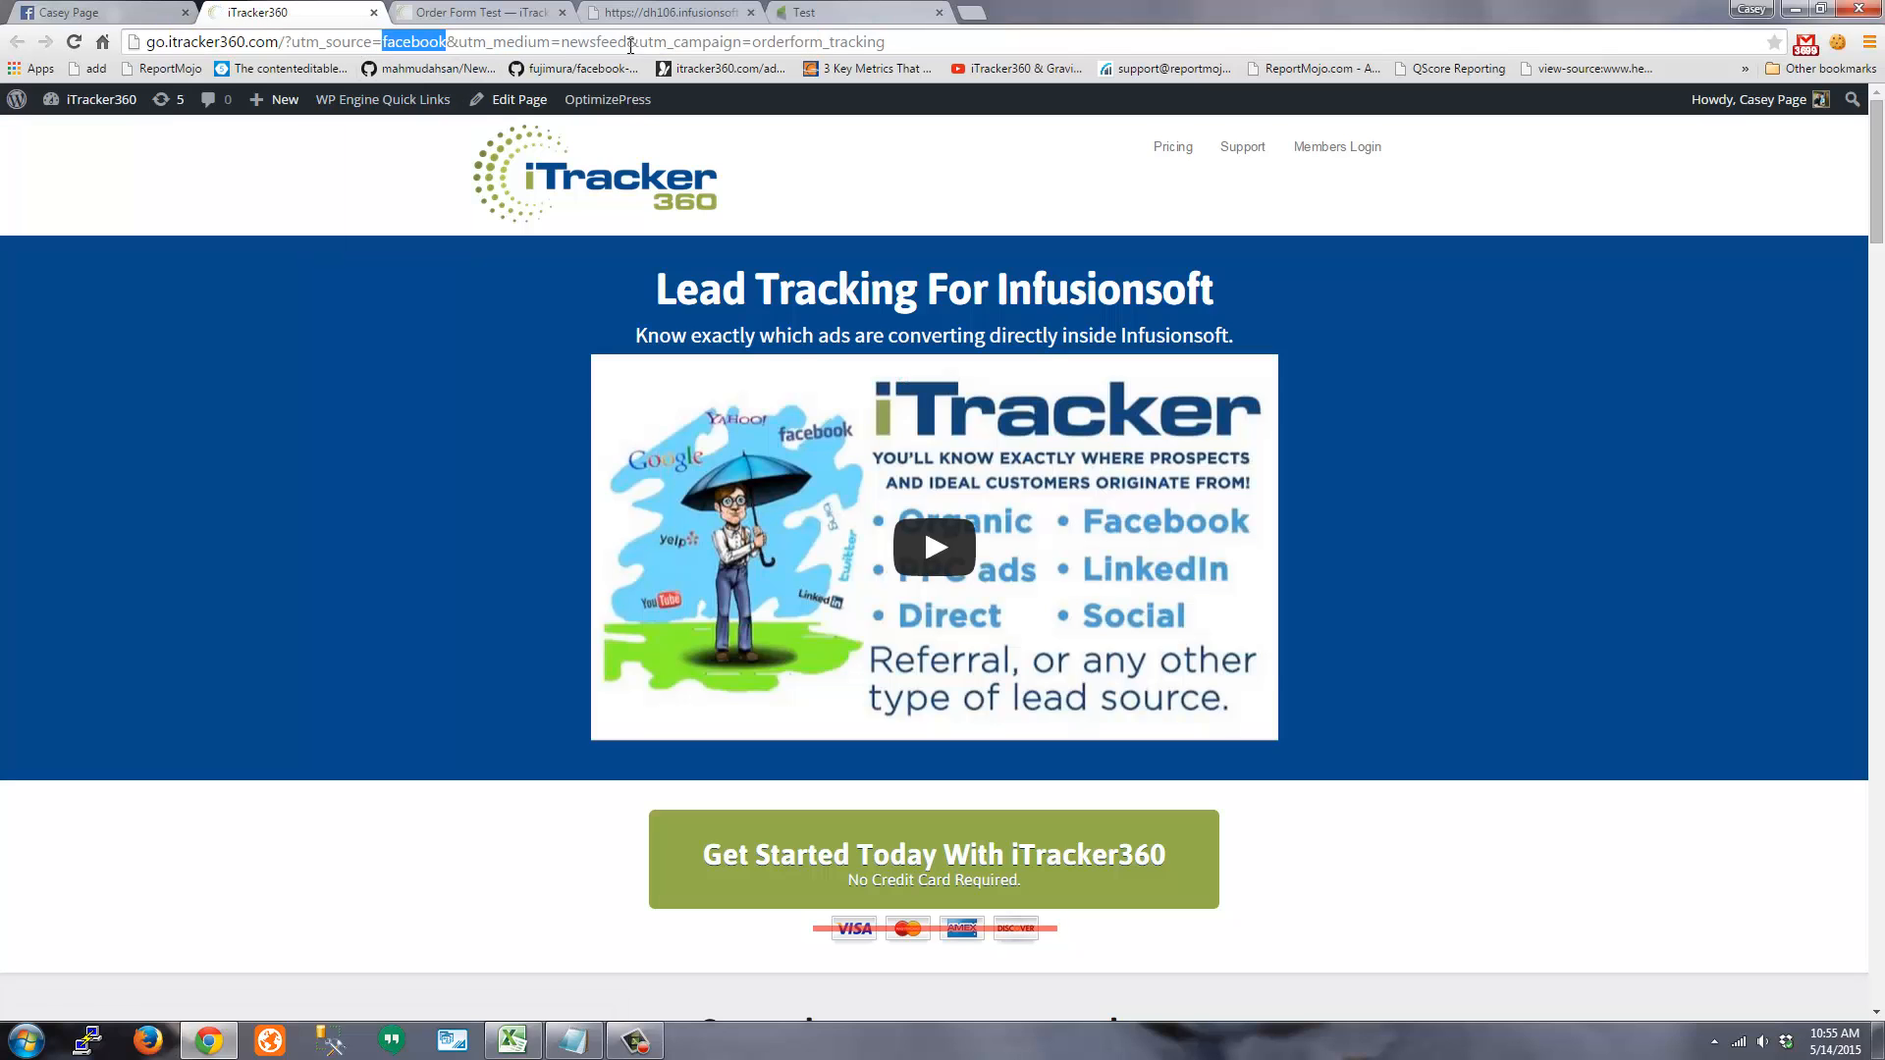
double_click(592, 42)
double_click(813, 42)
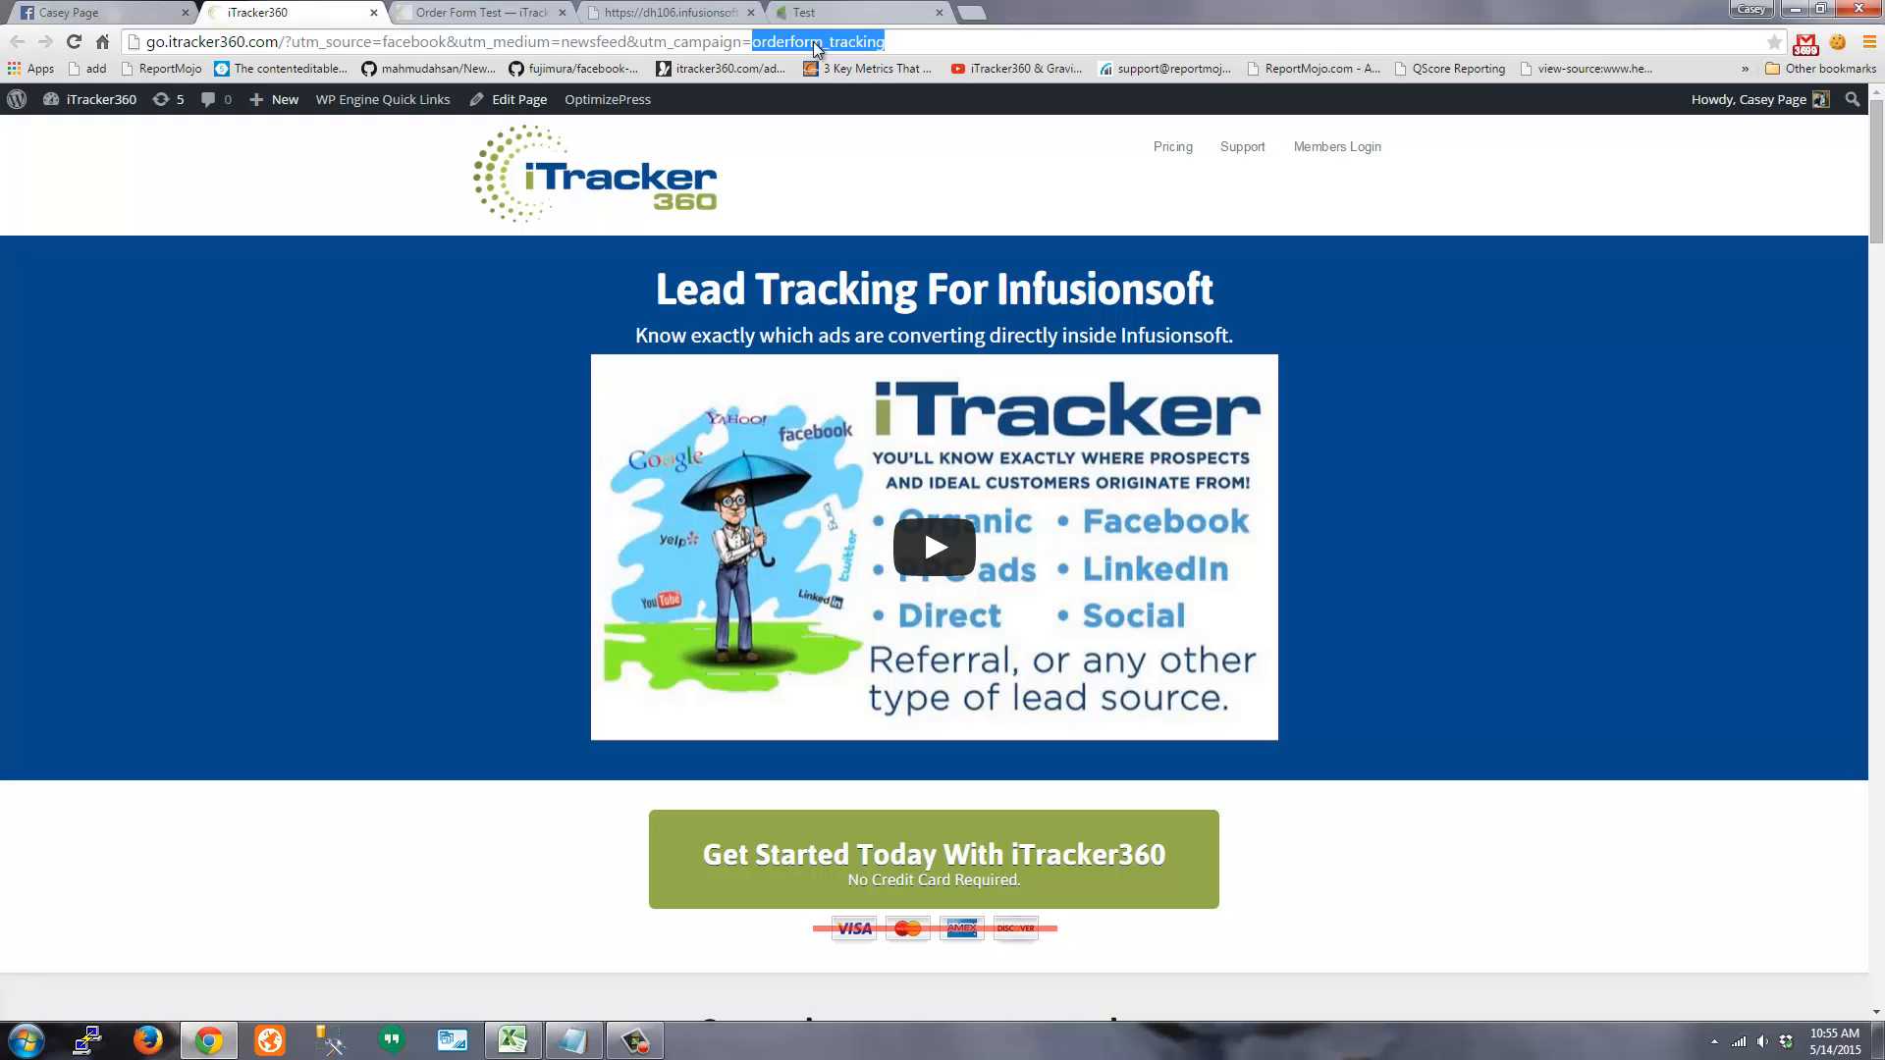
left_click_drag(373, 42, 851, 86)
Go to the iTracker360 Pricing page showing the $0, $47 and $468 plans
left_click(250, 223)
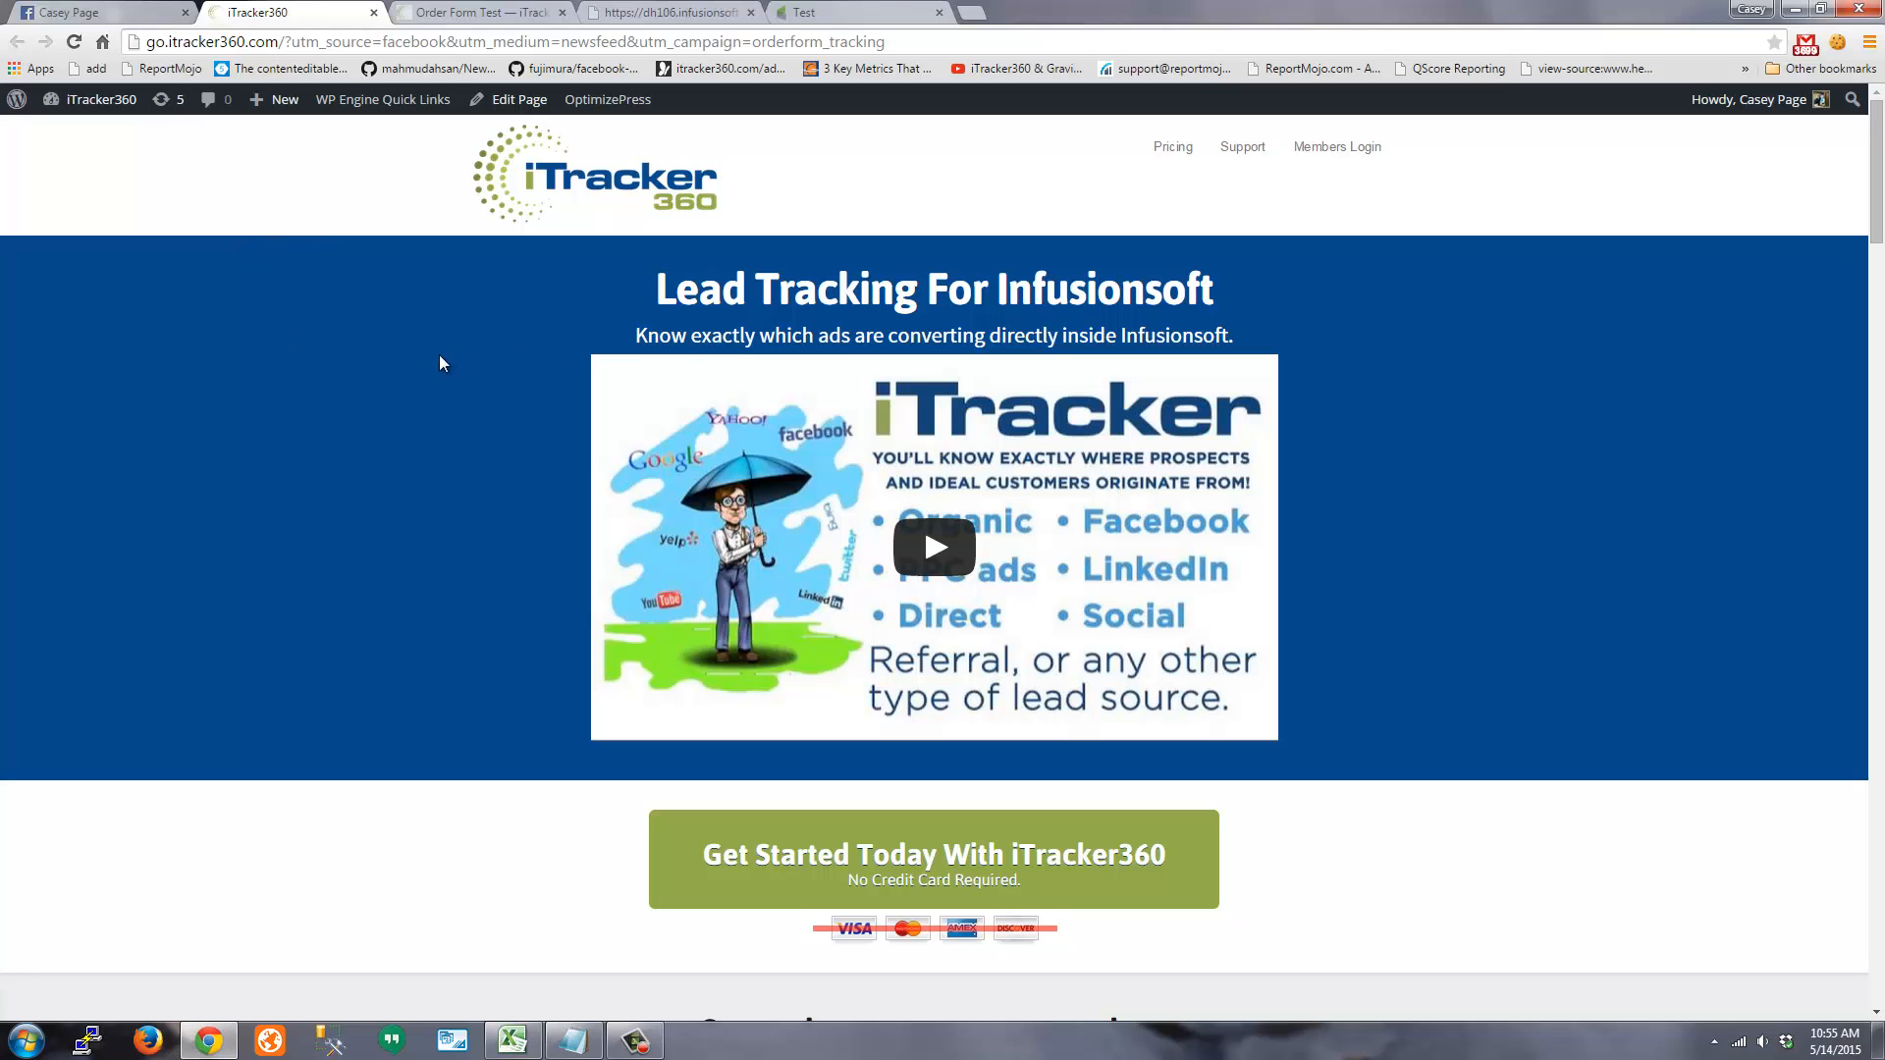
left_click(1173, 147)
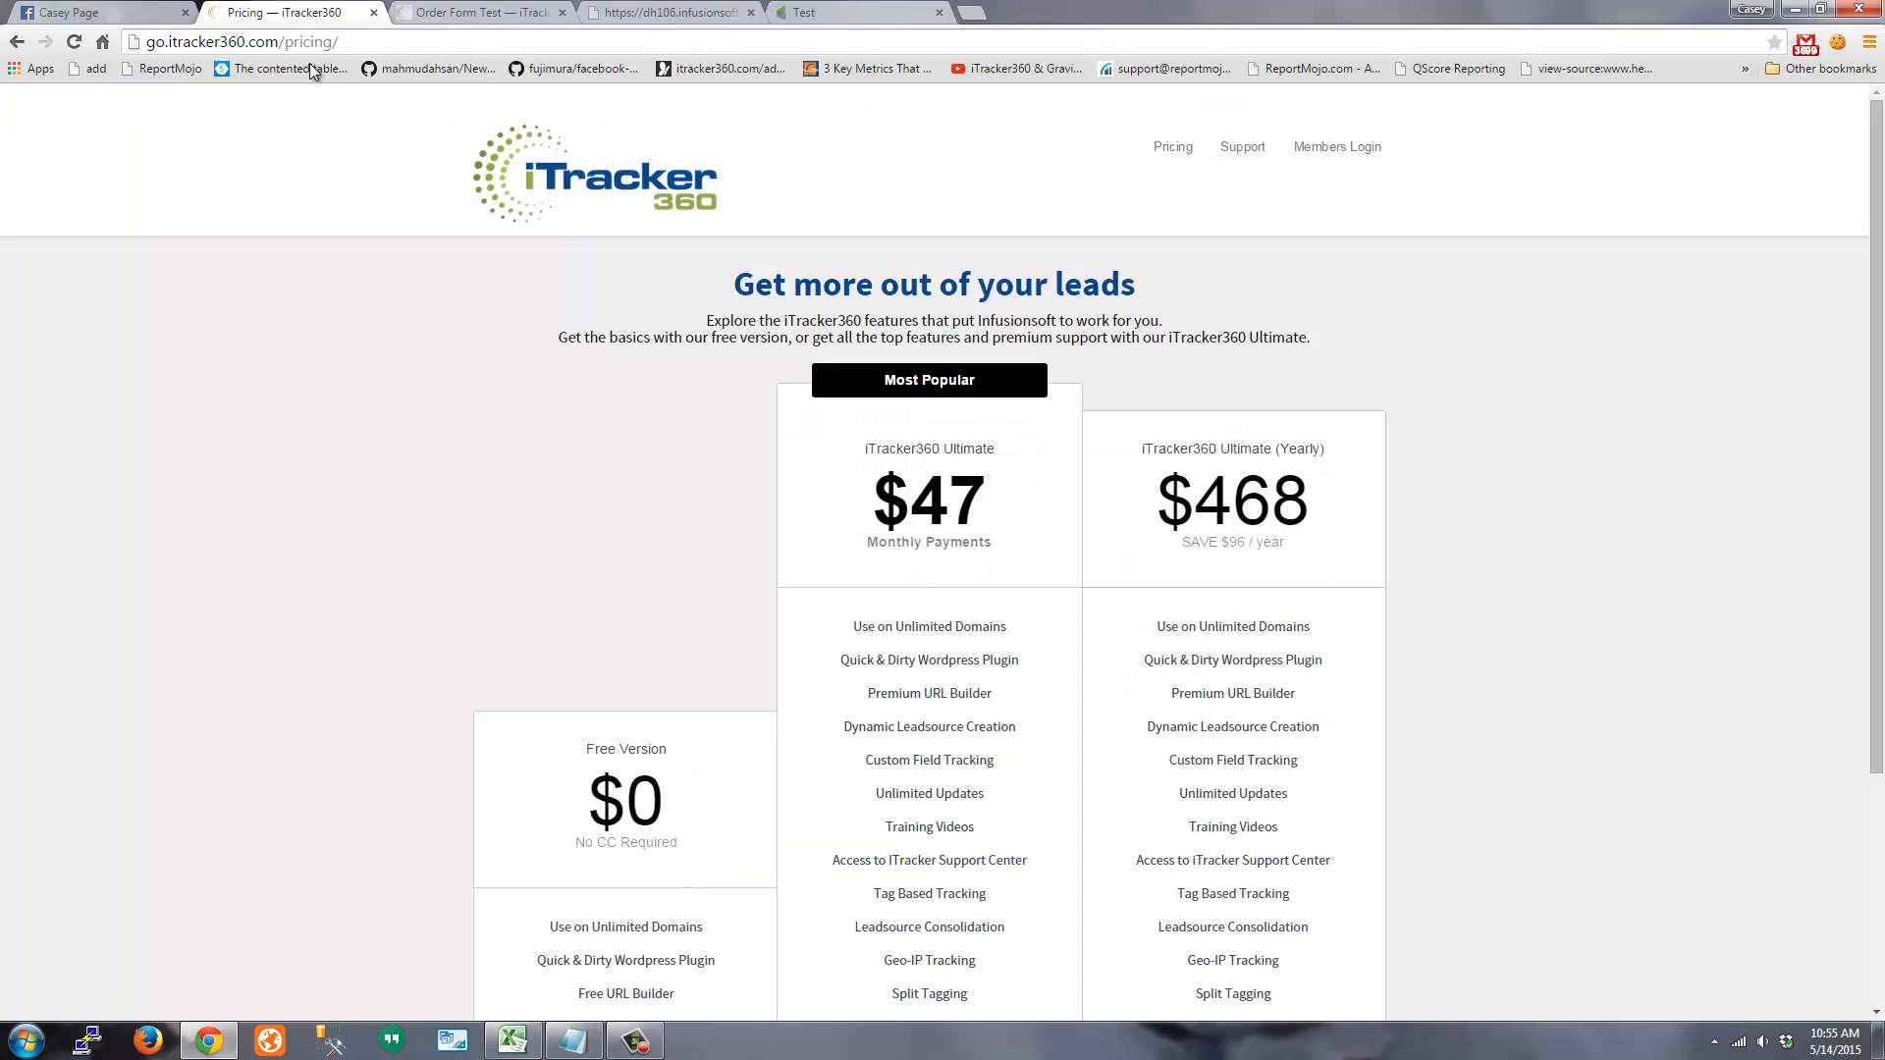
left_click_drag(285, 43, 604, 67)
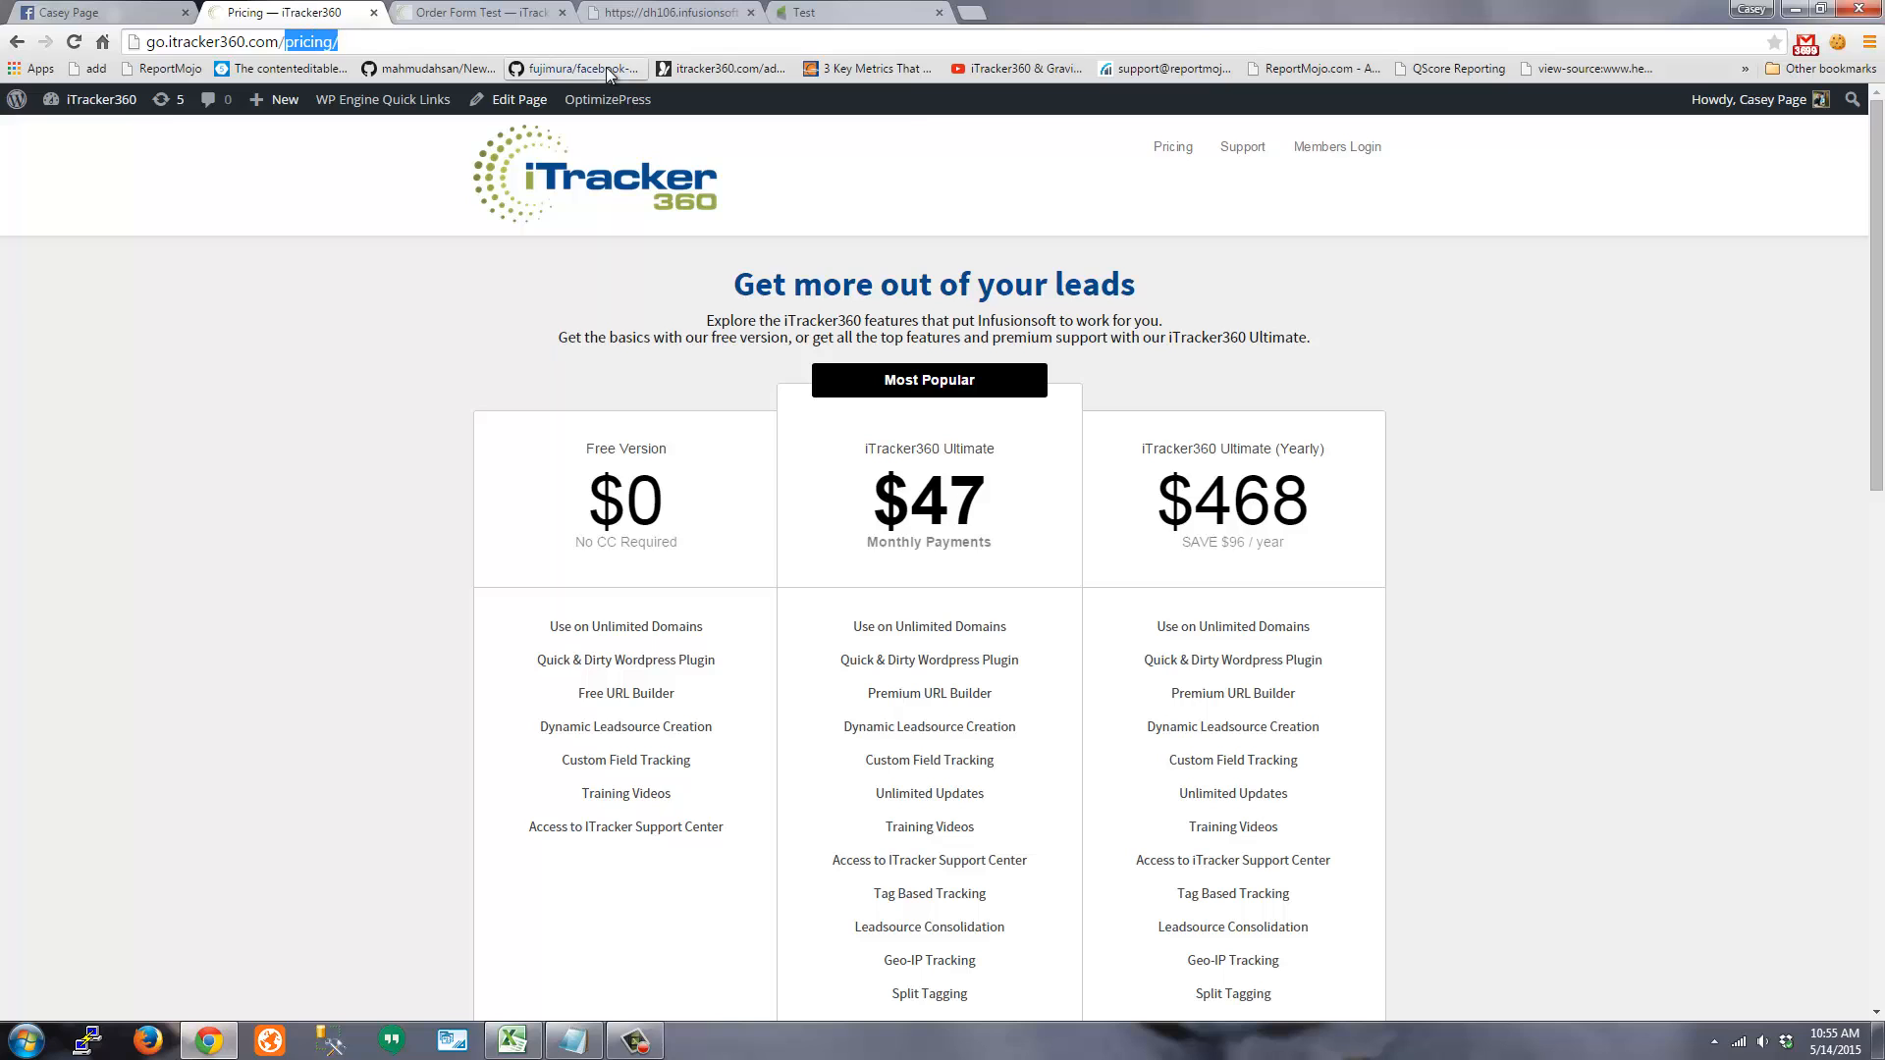
Load order-test, follow 'Click here to order now' to the Custom Tees form, then return to the Test form
type("order-test")
key("Return")
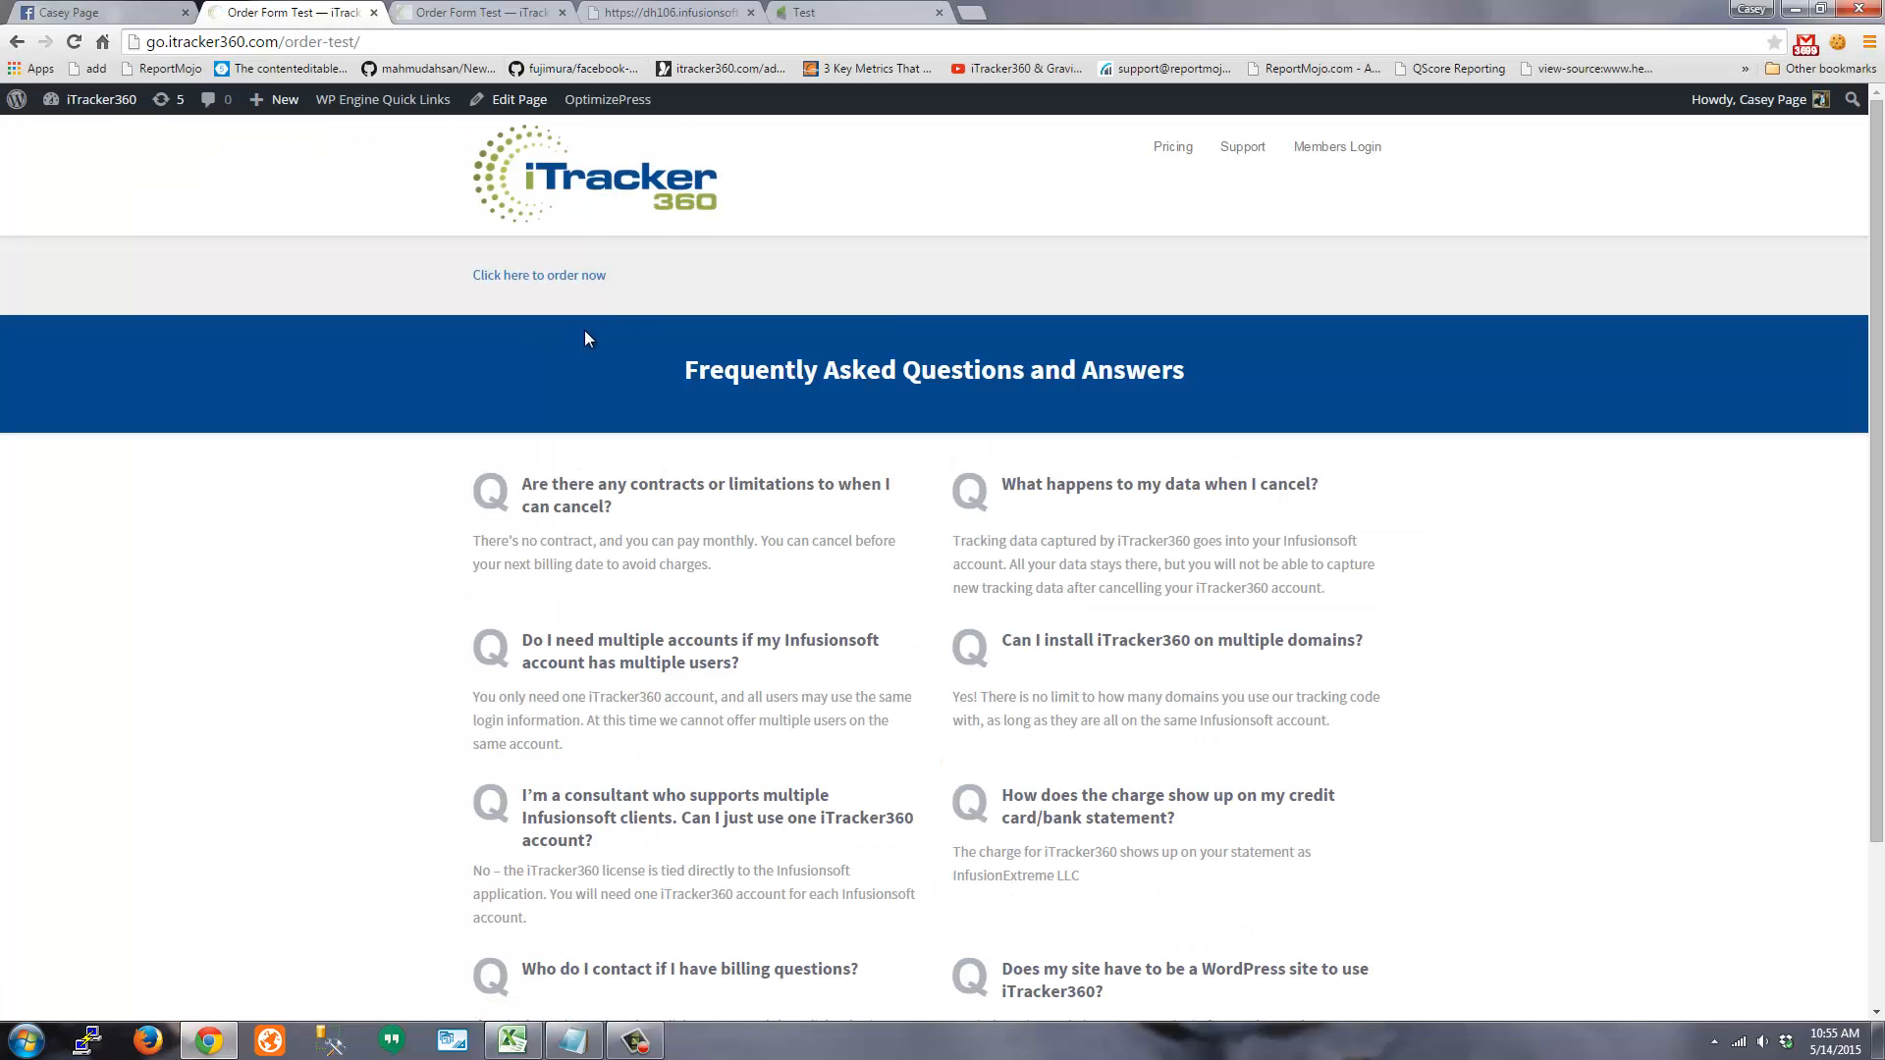
left_click(533, 277)
left_click(300, 44)
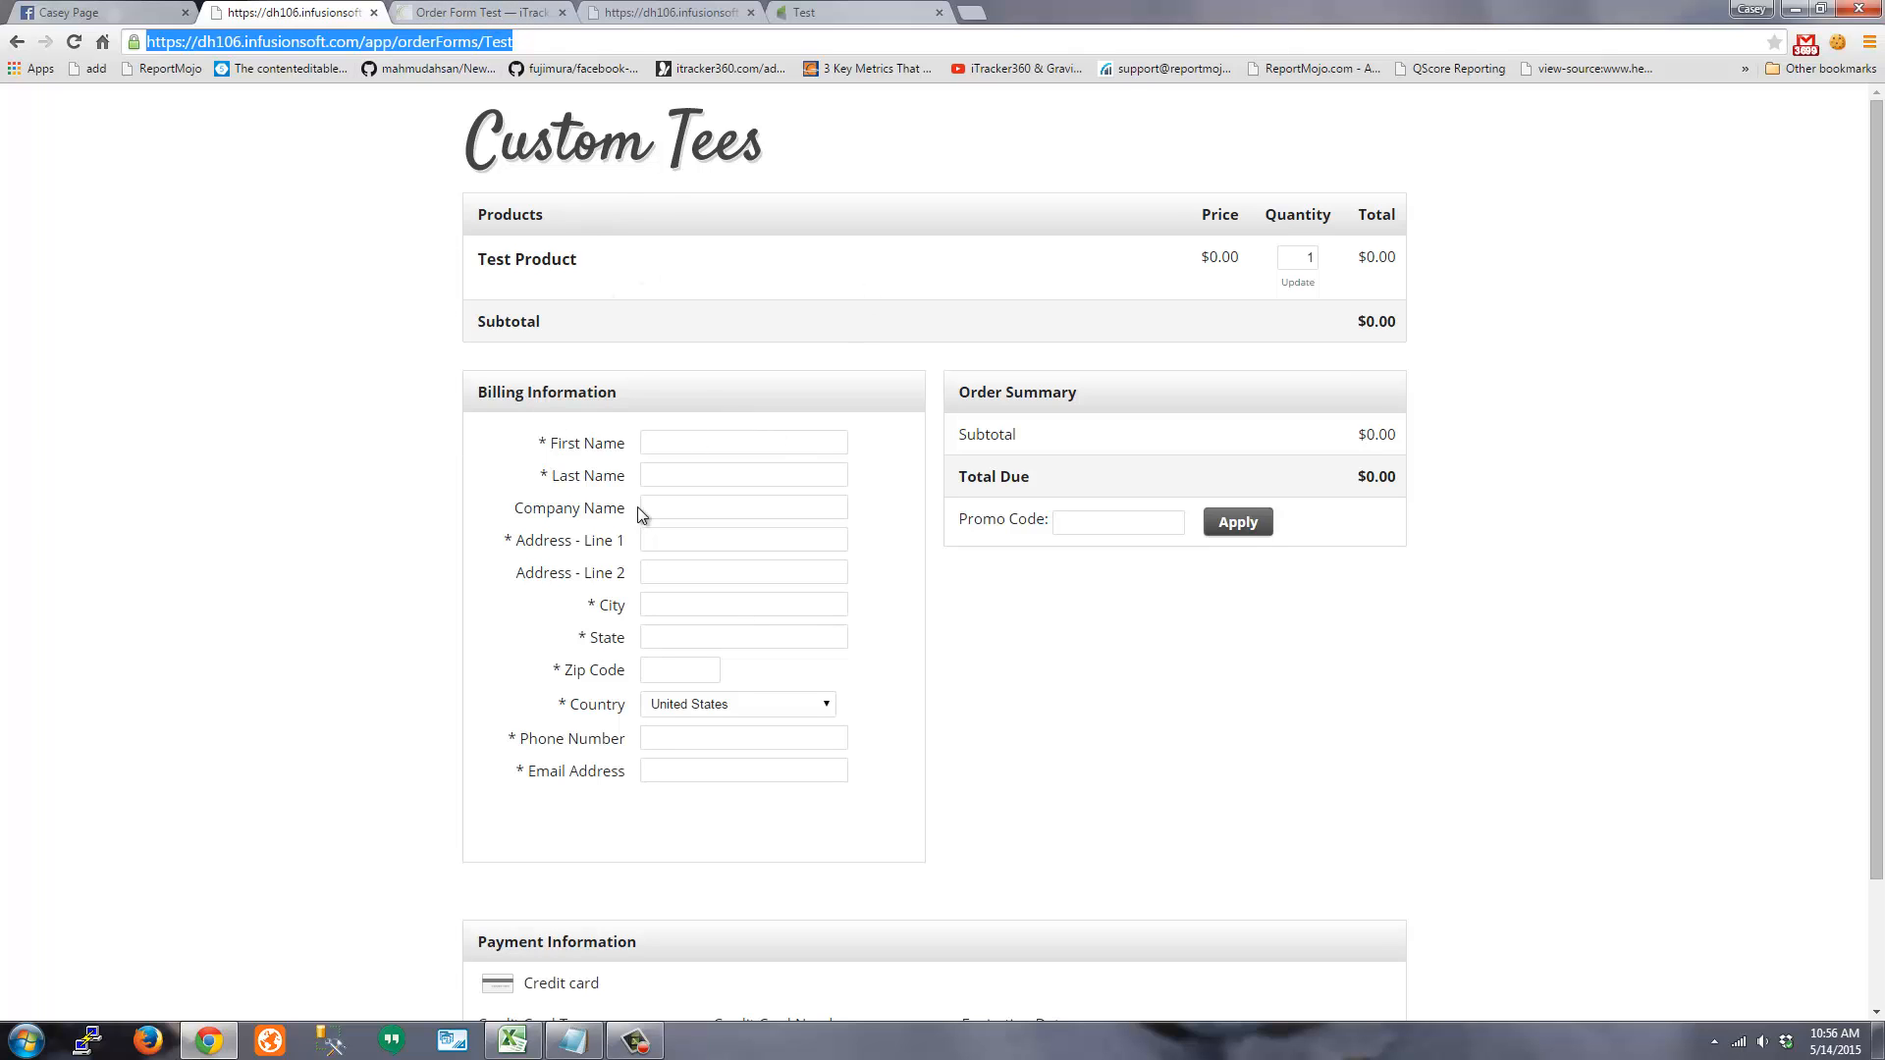
left_click(457, 11)
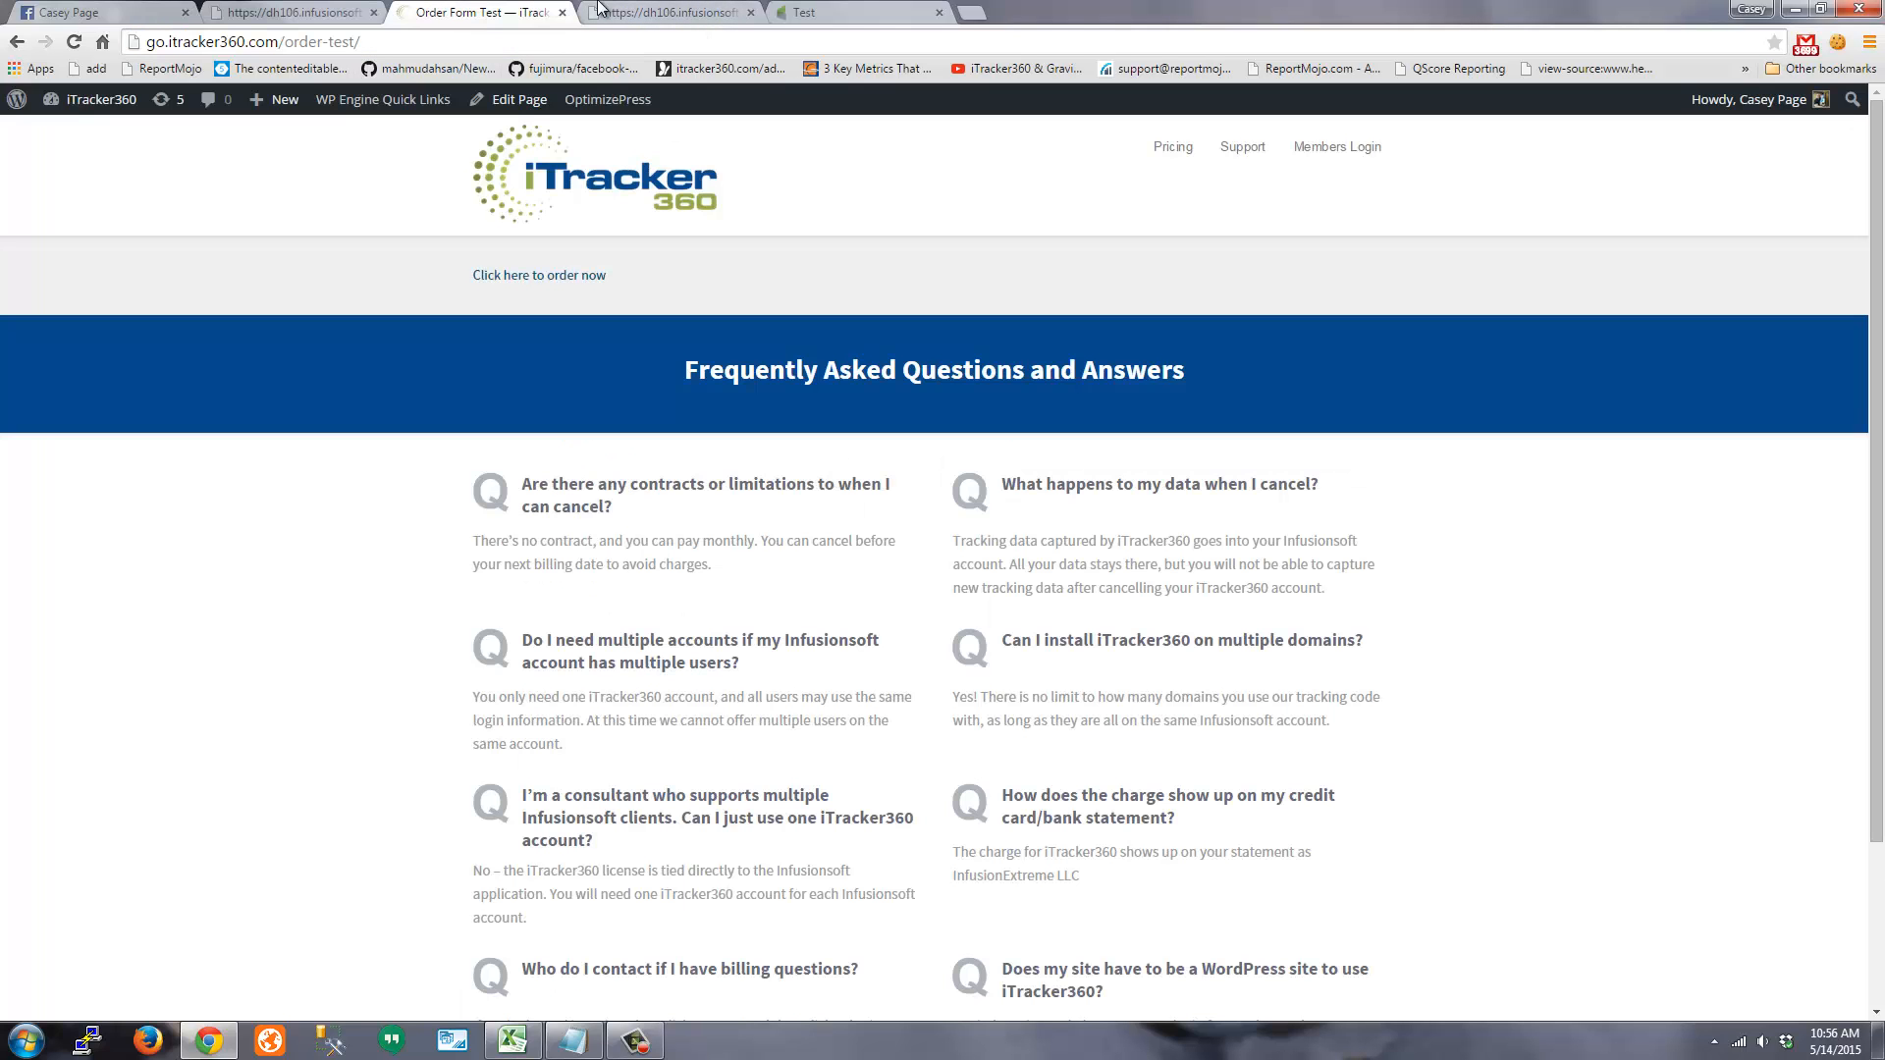
left_click(834, 13)
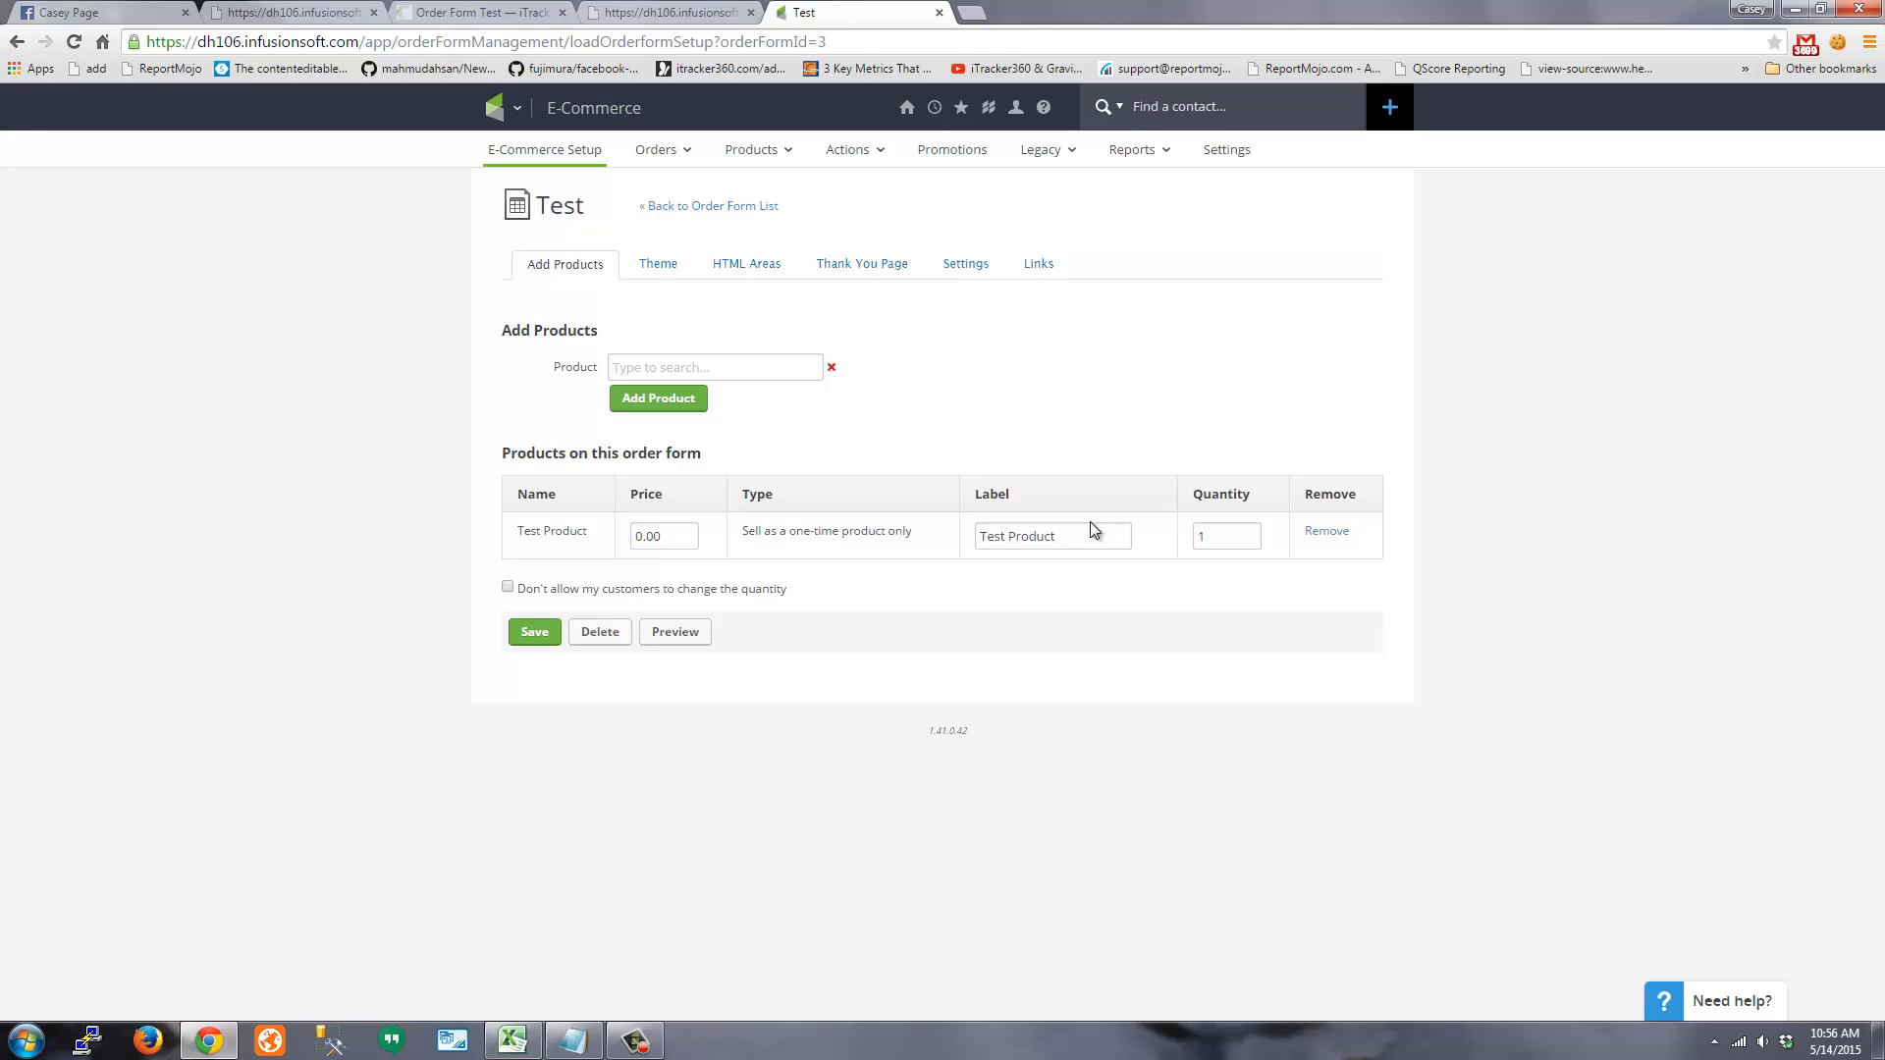
Show the Test form's HTML Areas and select the cloudfront tracking script in the Custom Footer
left_click(736, 272)
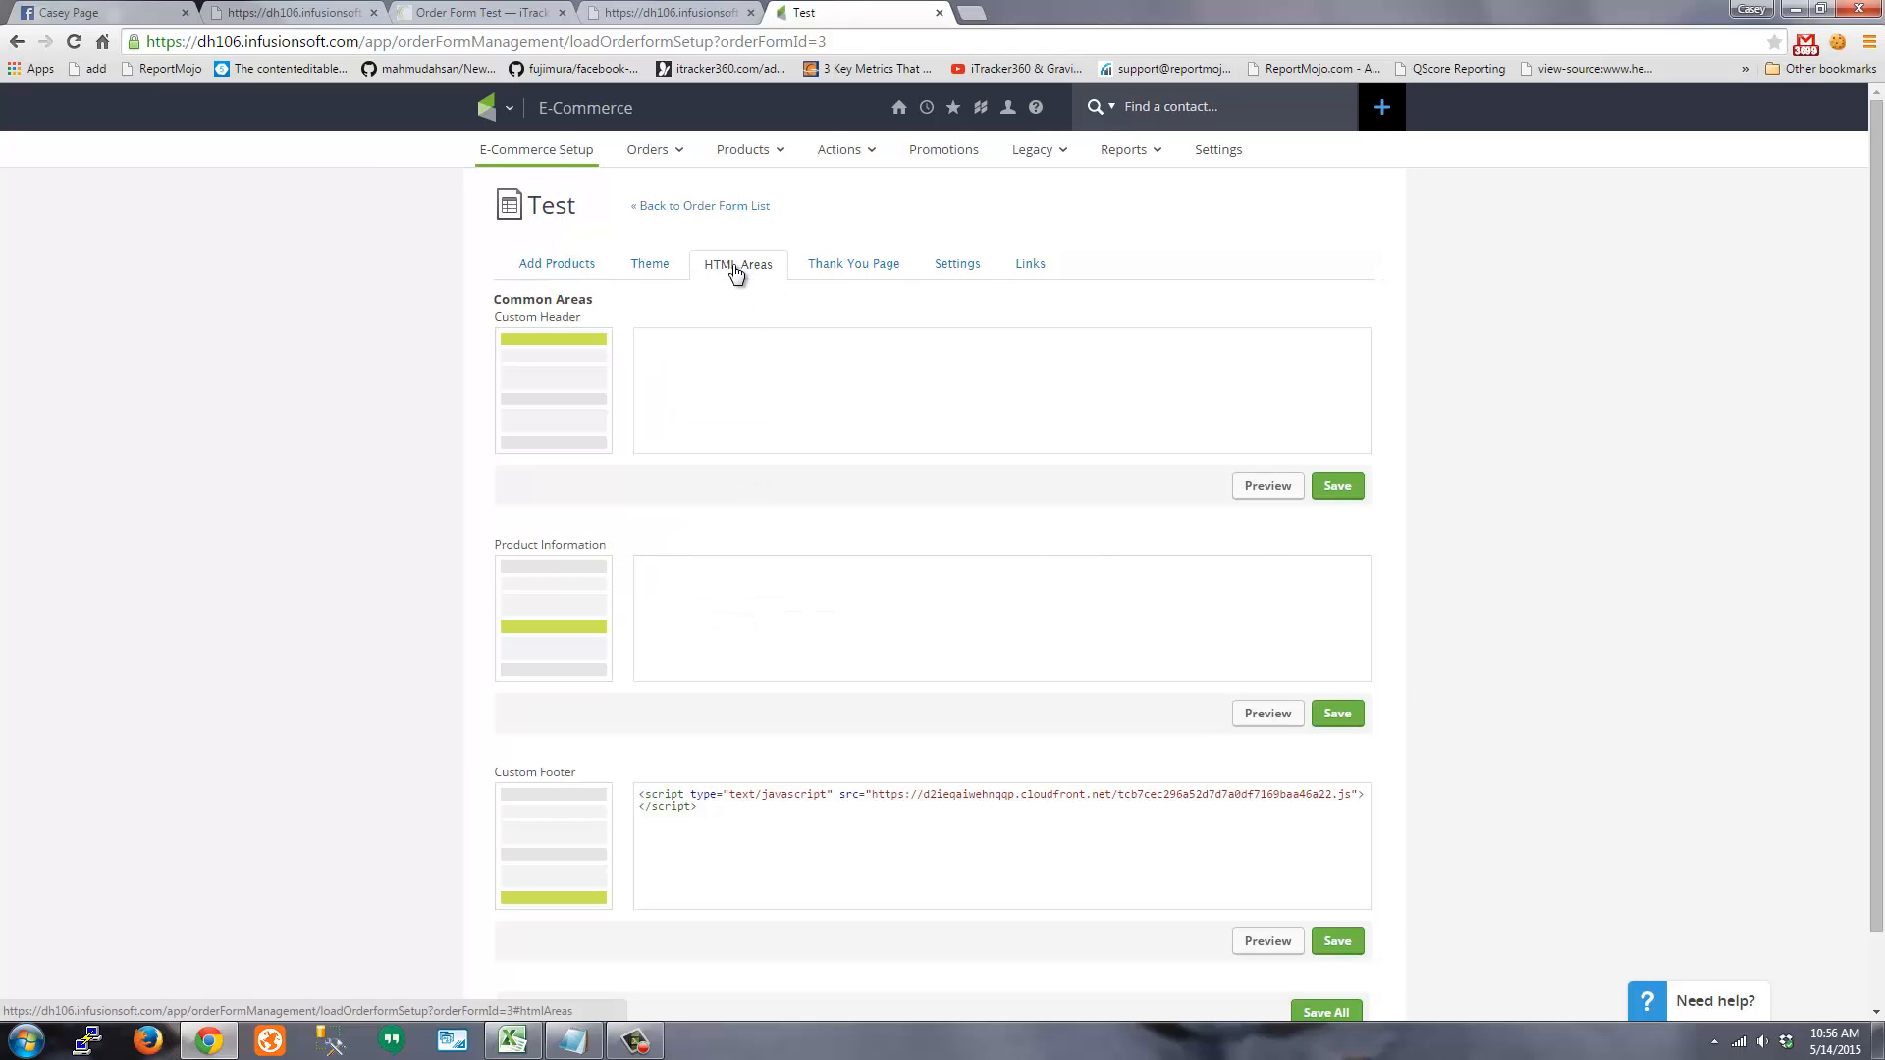
scroll(308, 648, "down", 1)
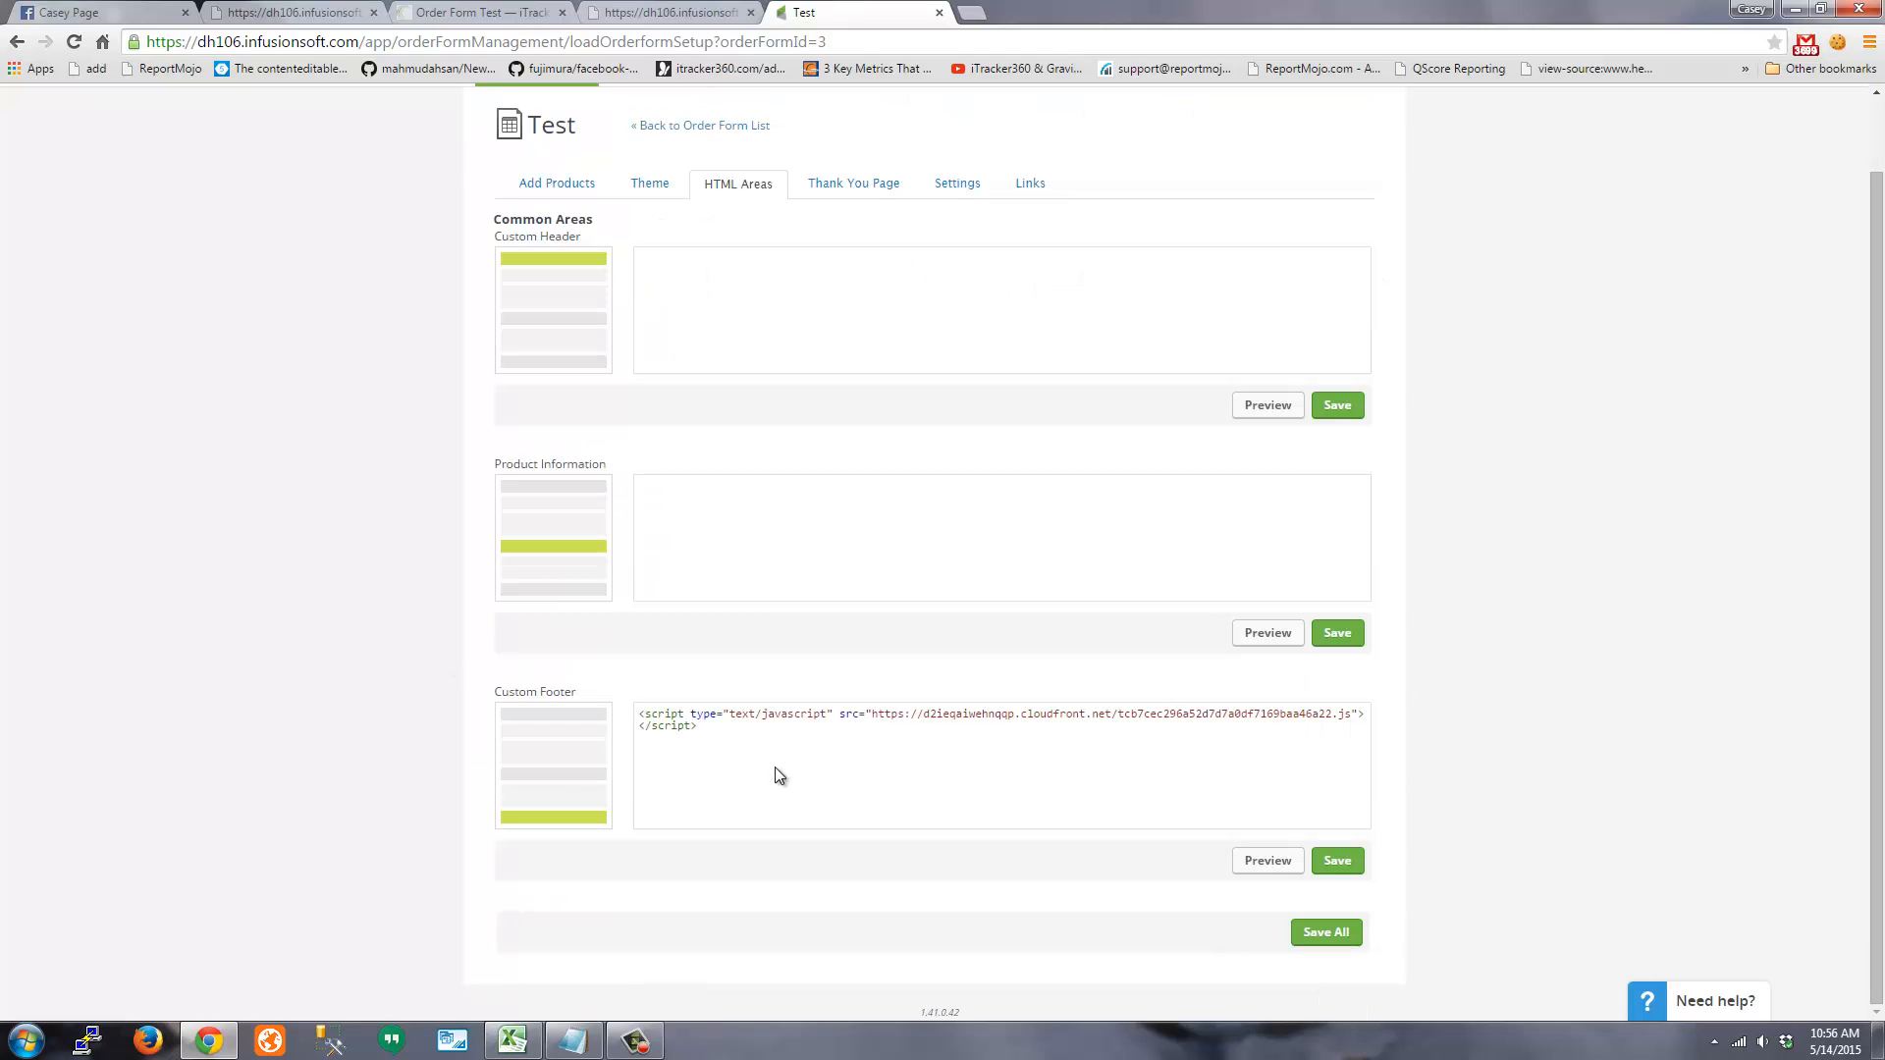
left_click_drag(699, 726, 618, 712)
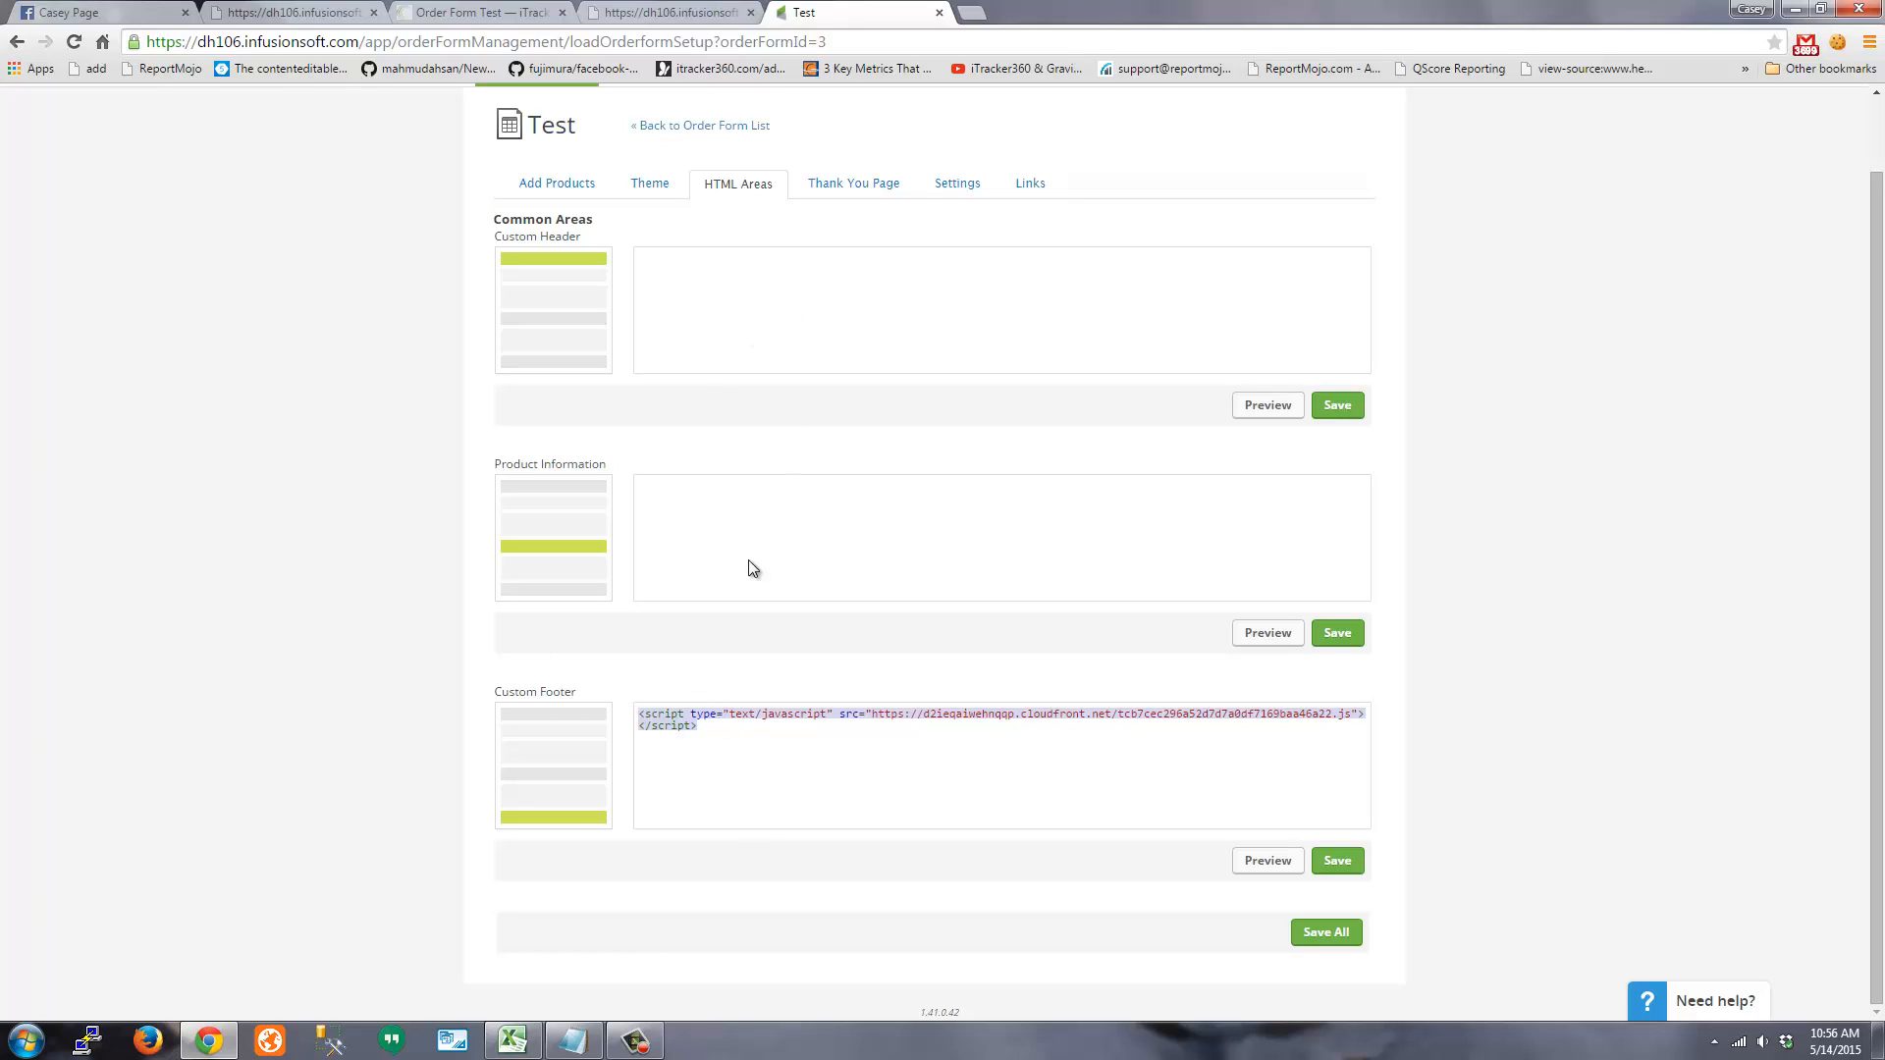
left_click_drag(727, 753, 695, 718)
Close the duplicate Custom Tees order form tab, keeping one copy open
left_click(471, 11)
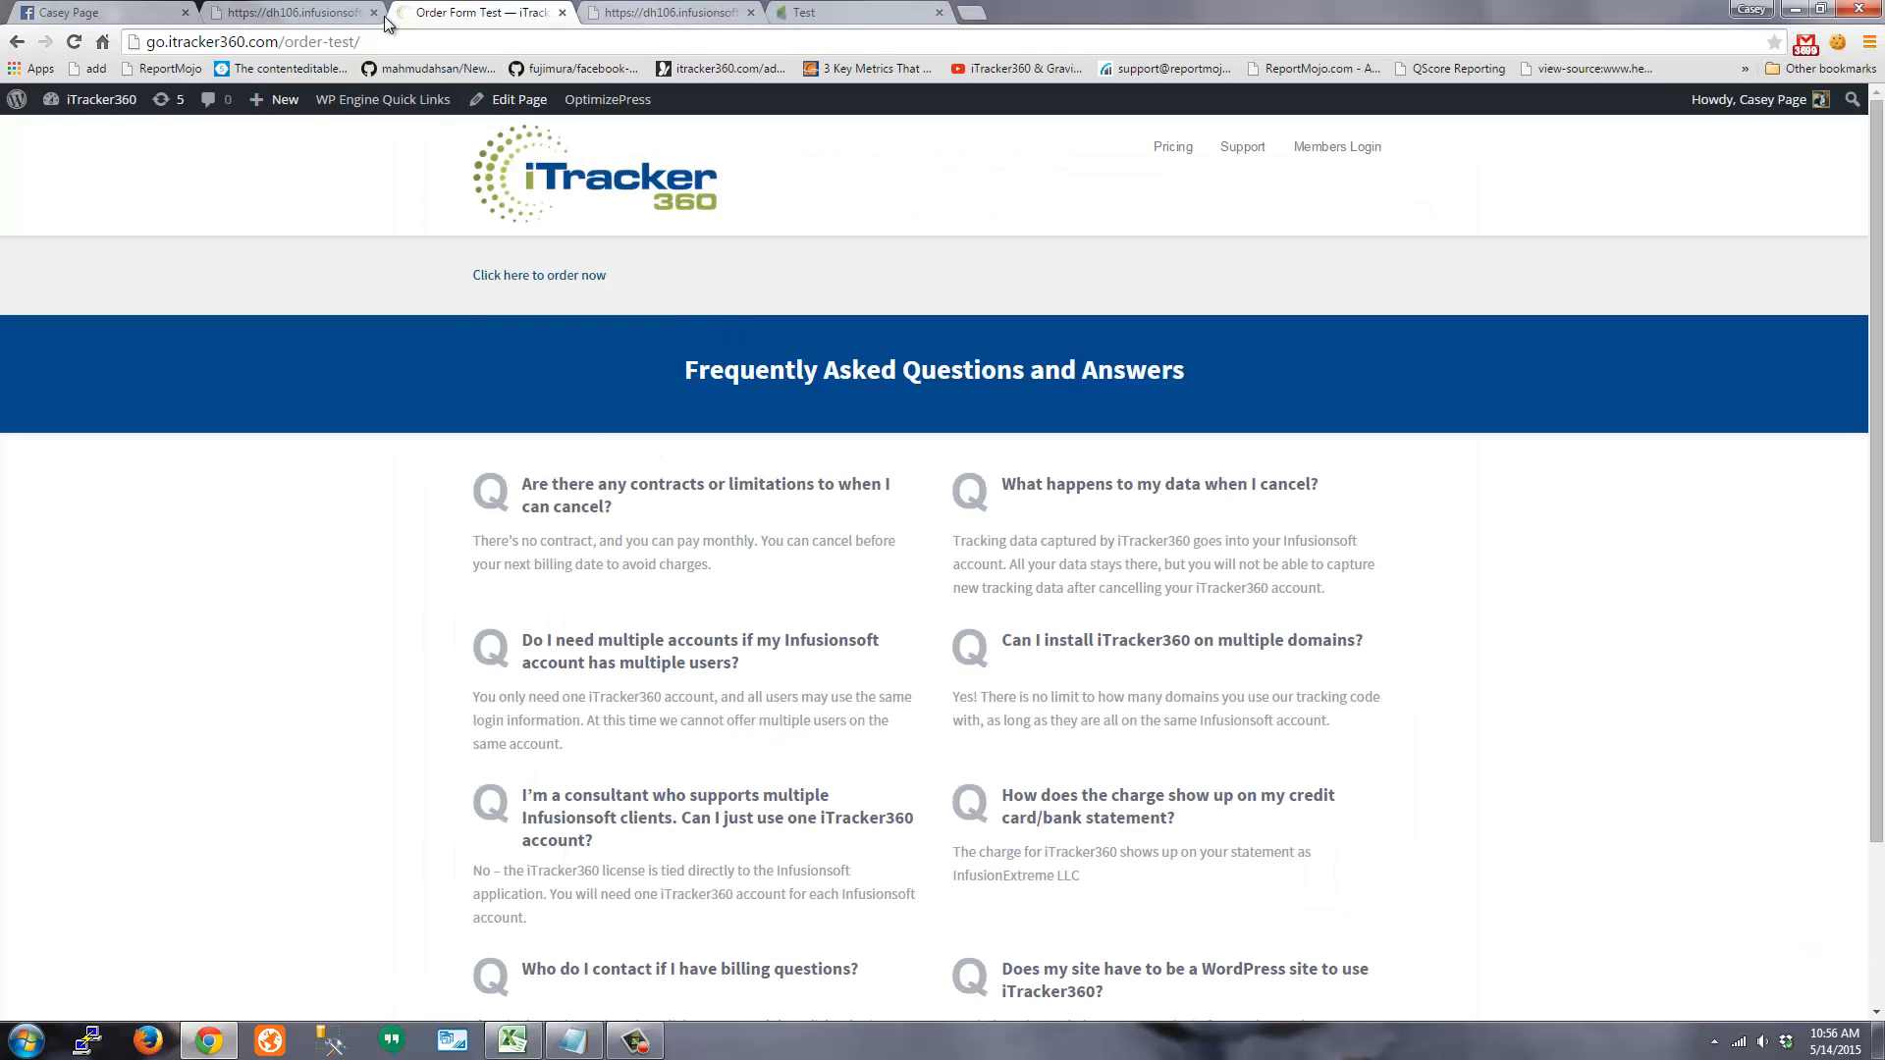
left_click(321, 16)
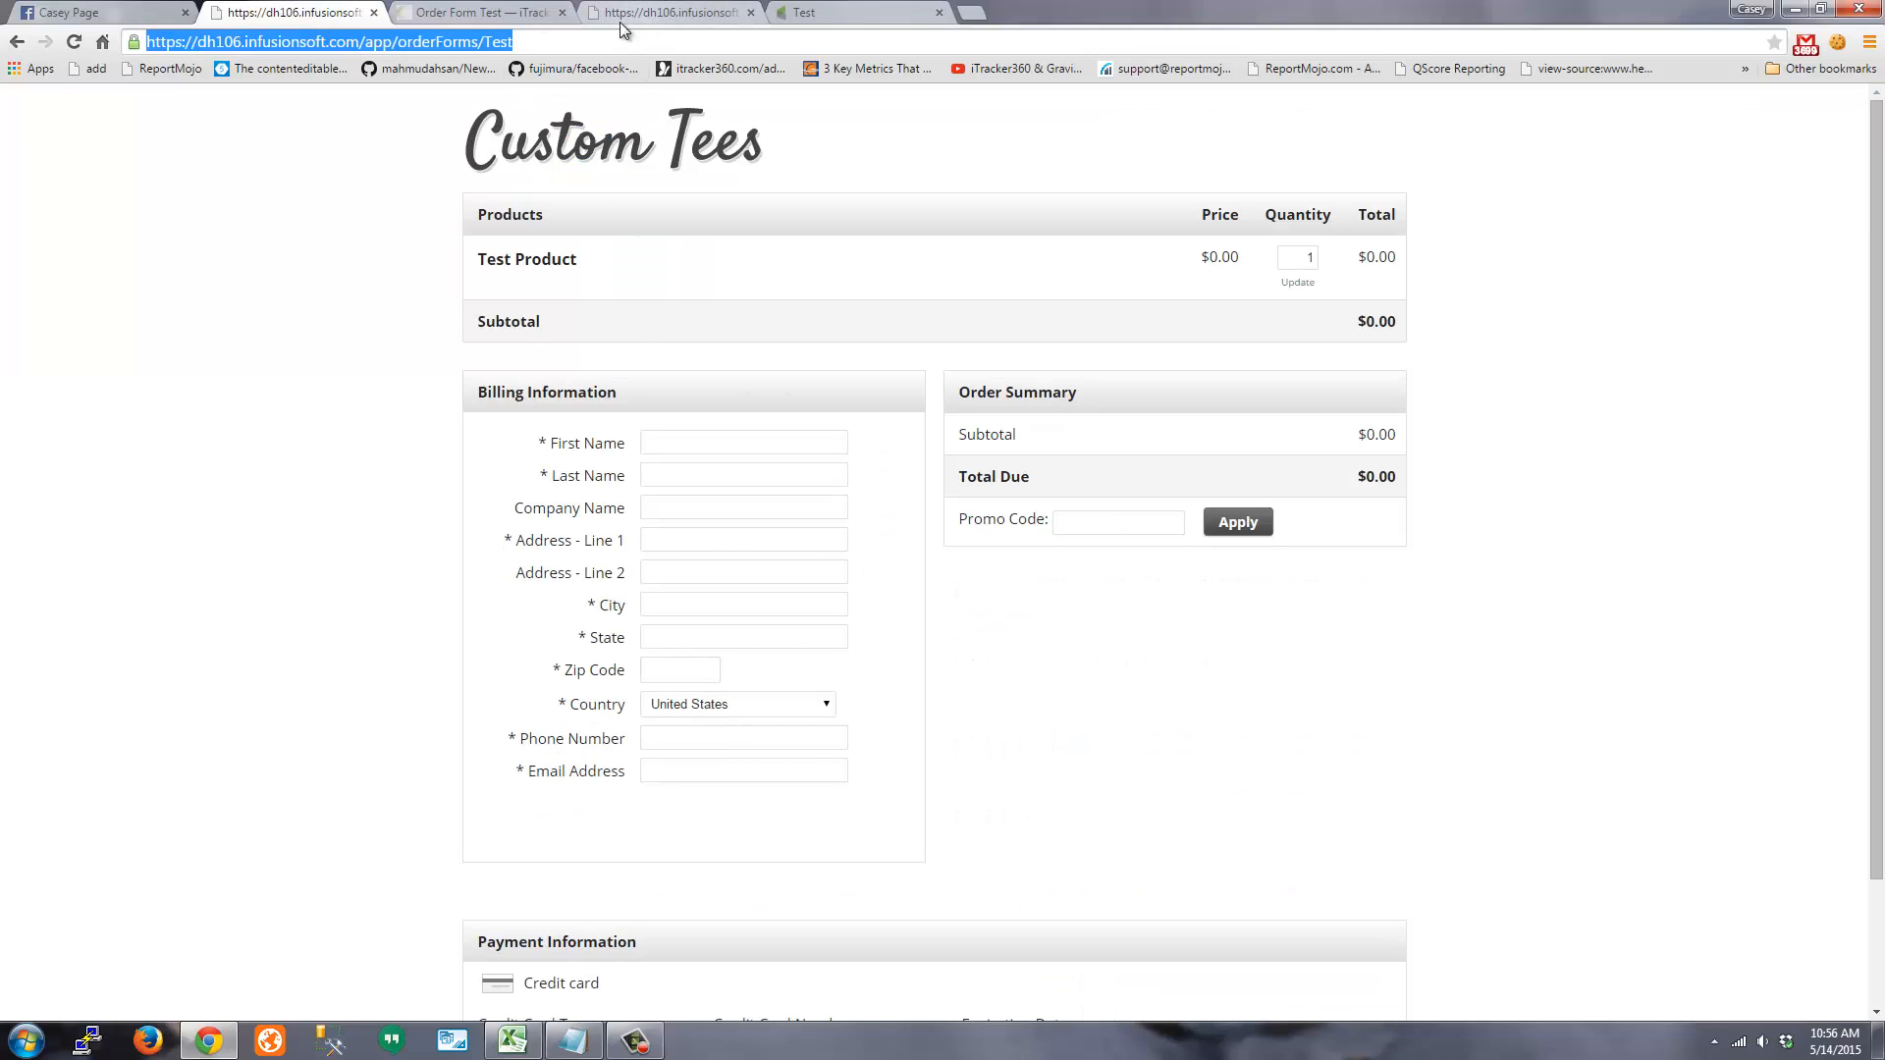
left_click(373, 12)
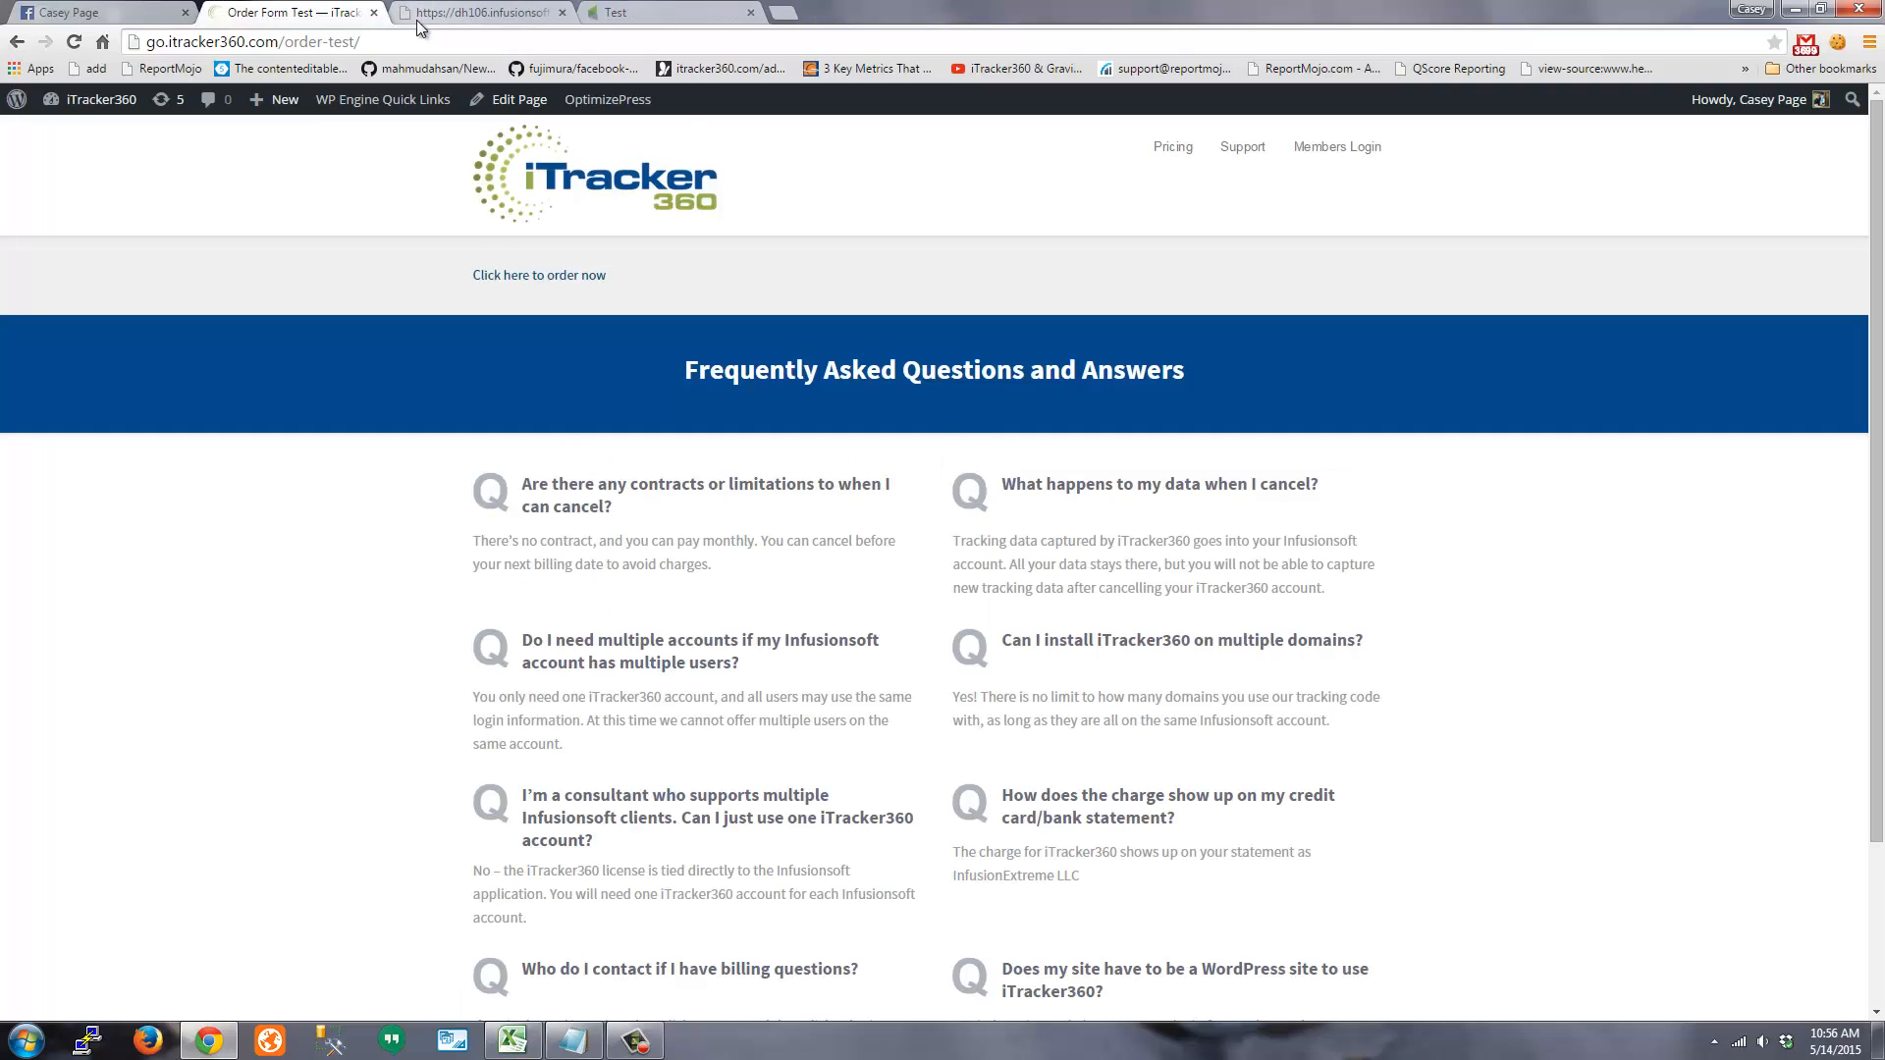
left_click(416, 20)
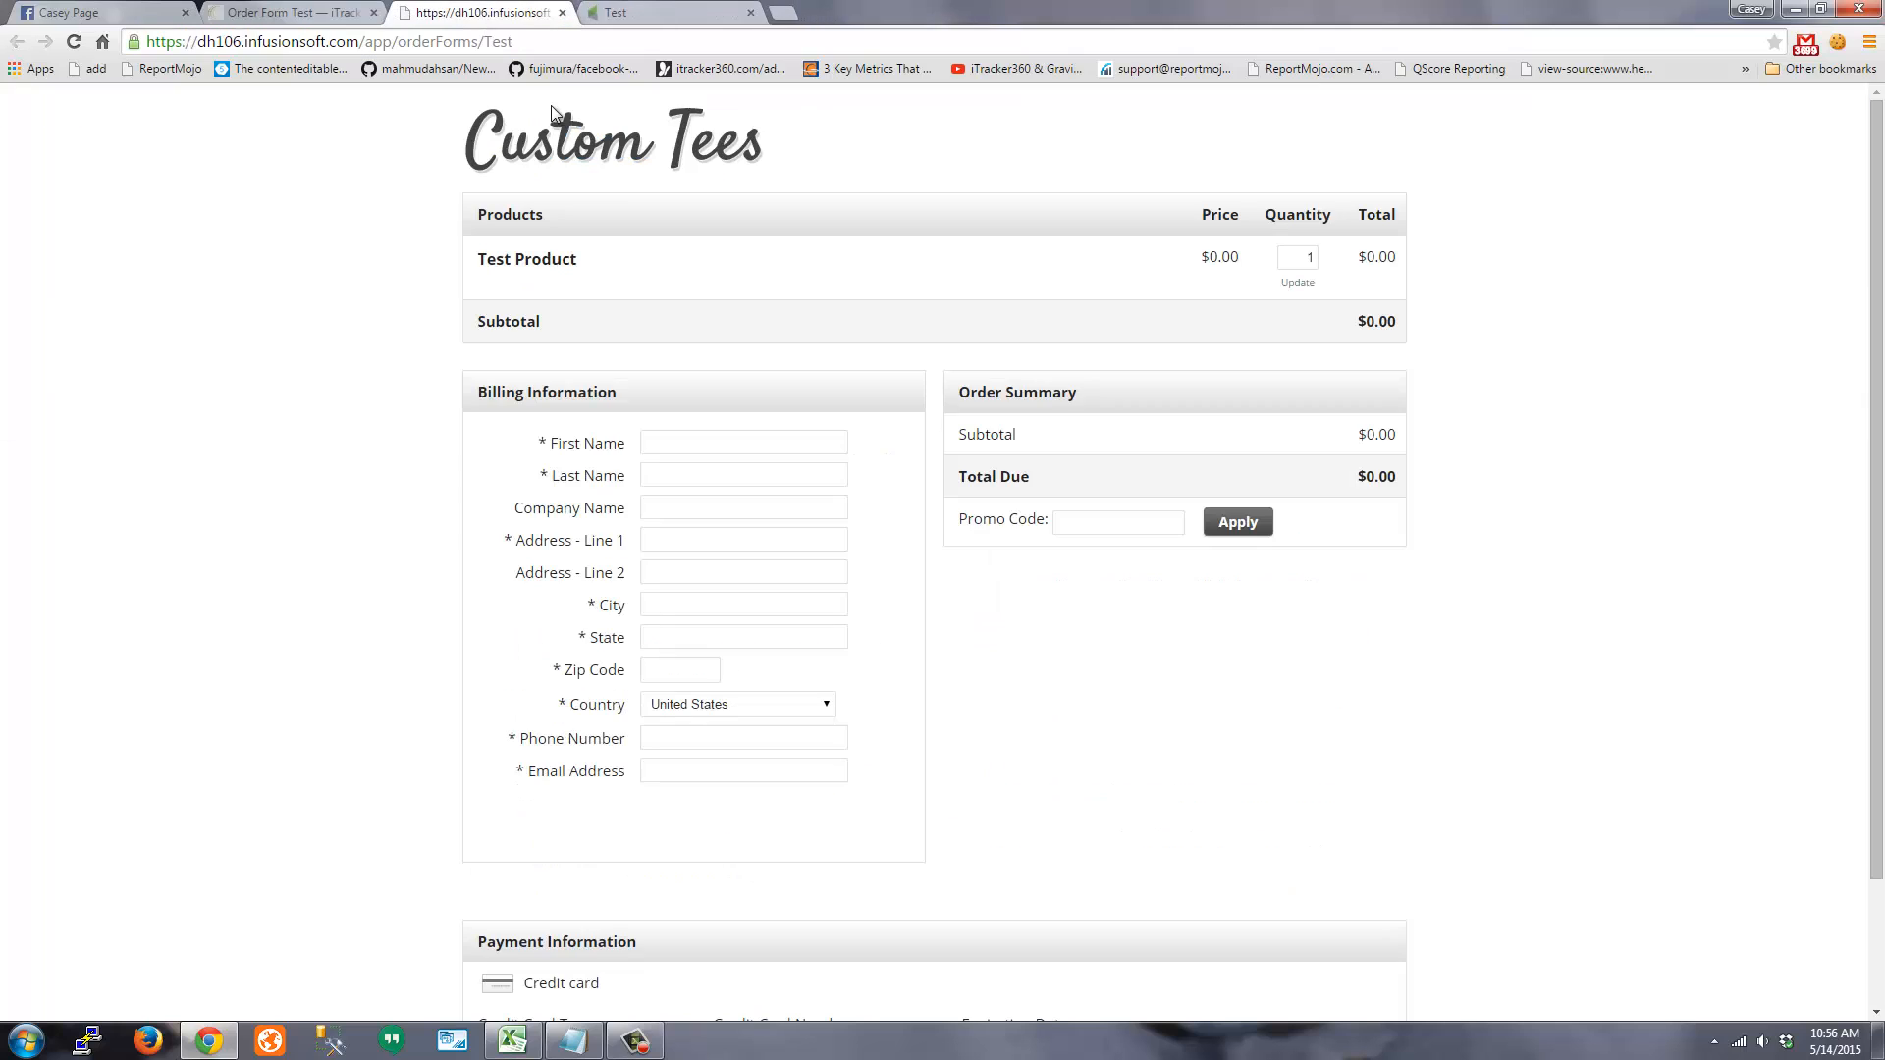
Inspect the form's hidden GaMedium, GaSource and LeadSource inputs, which show go.itracker360.com referral values
right_click(668, 479)
key("Escape")
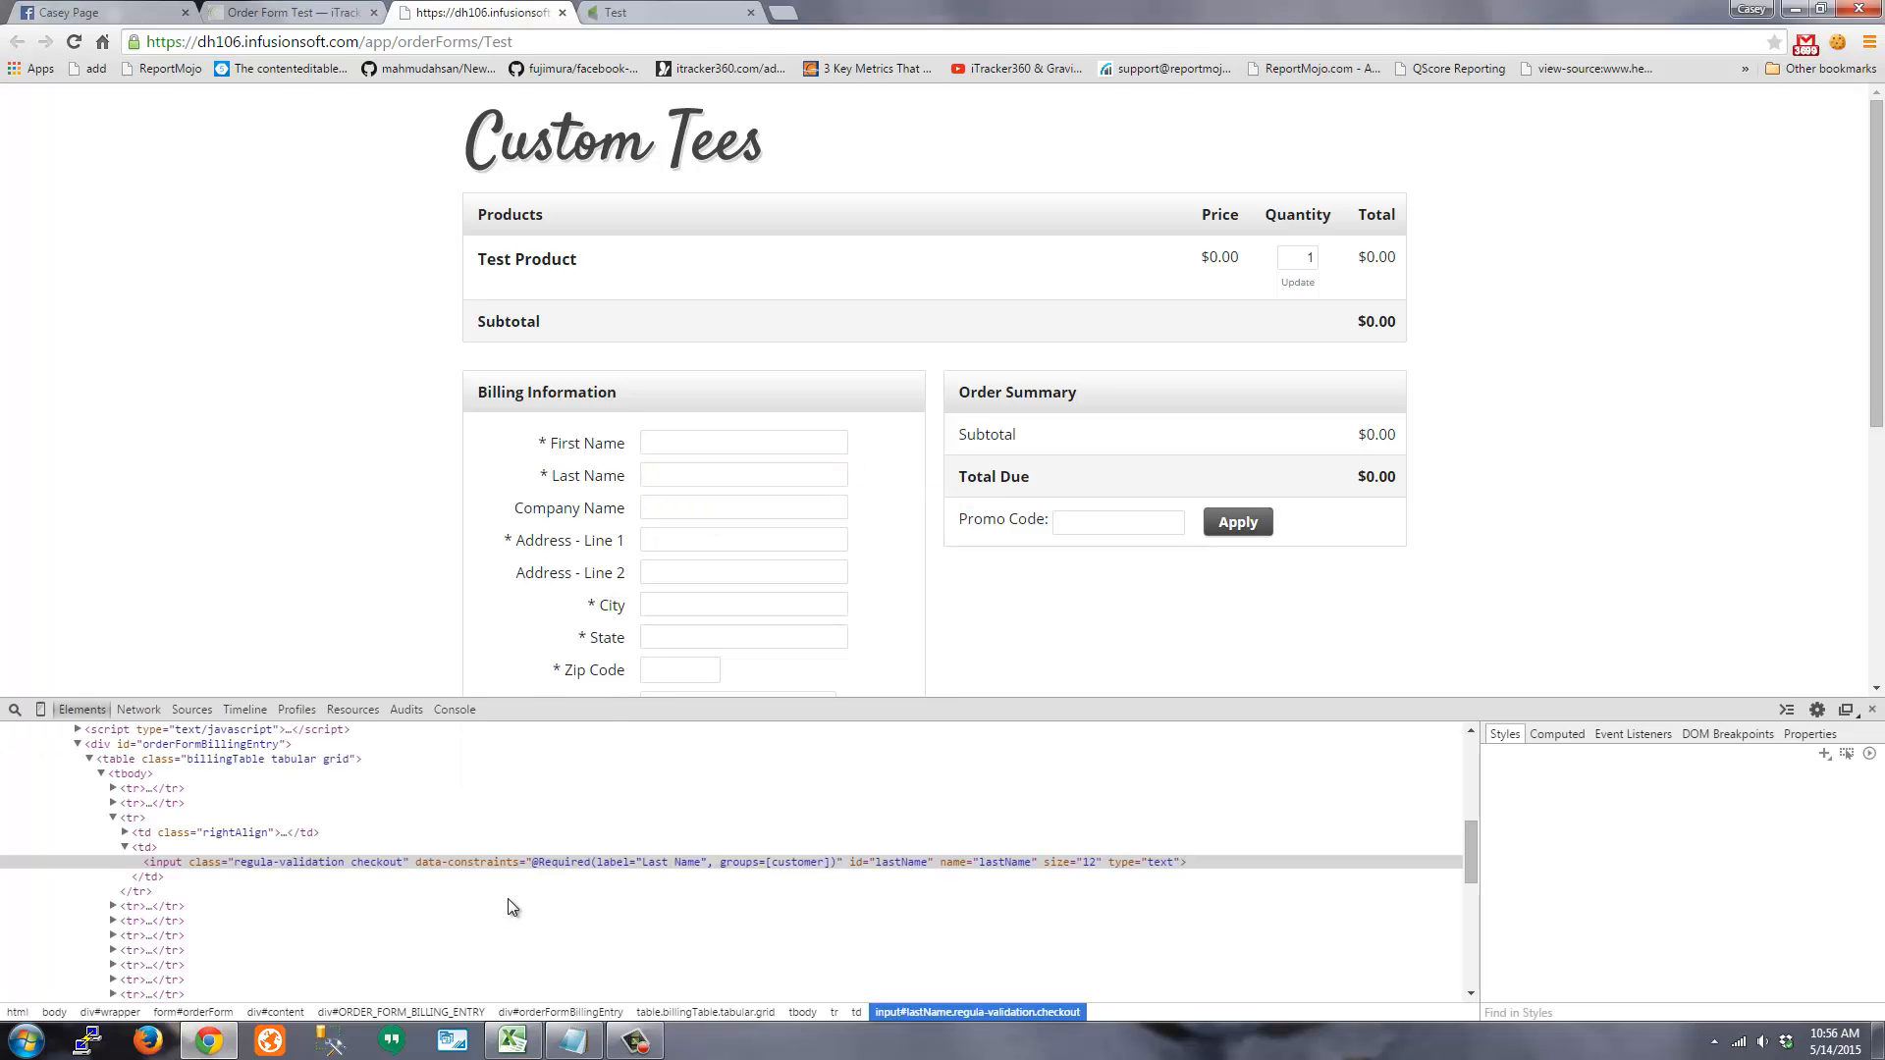
scroll(508, 905, "down", 10)
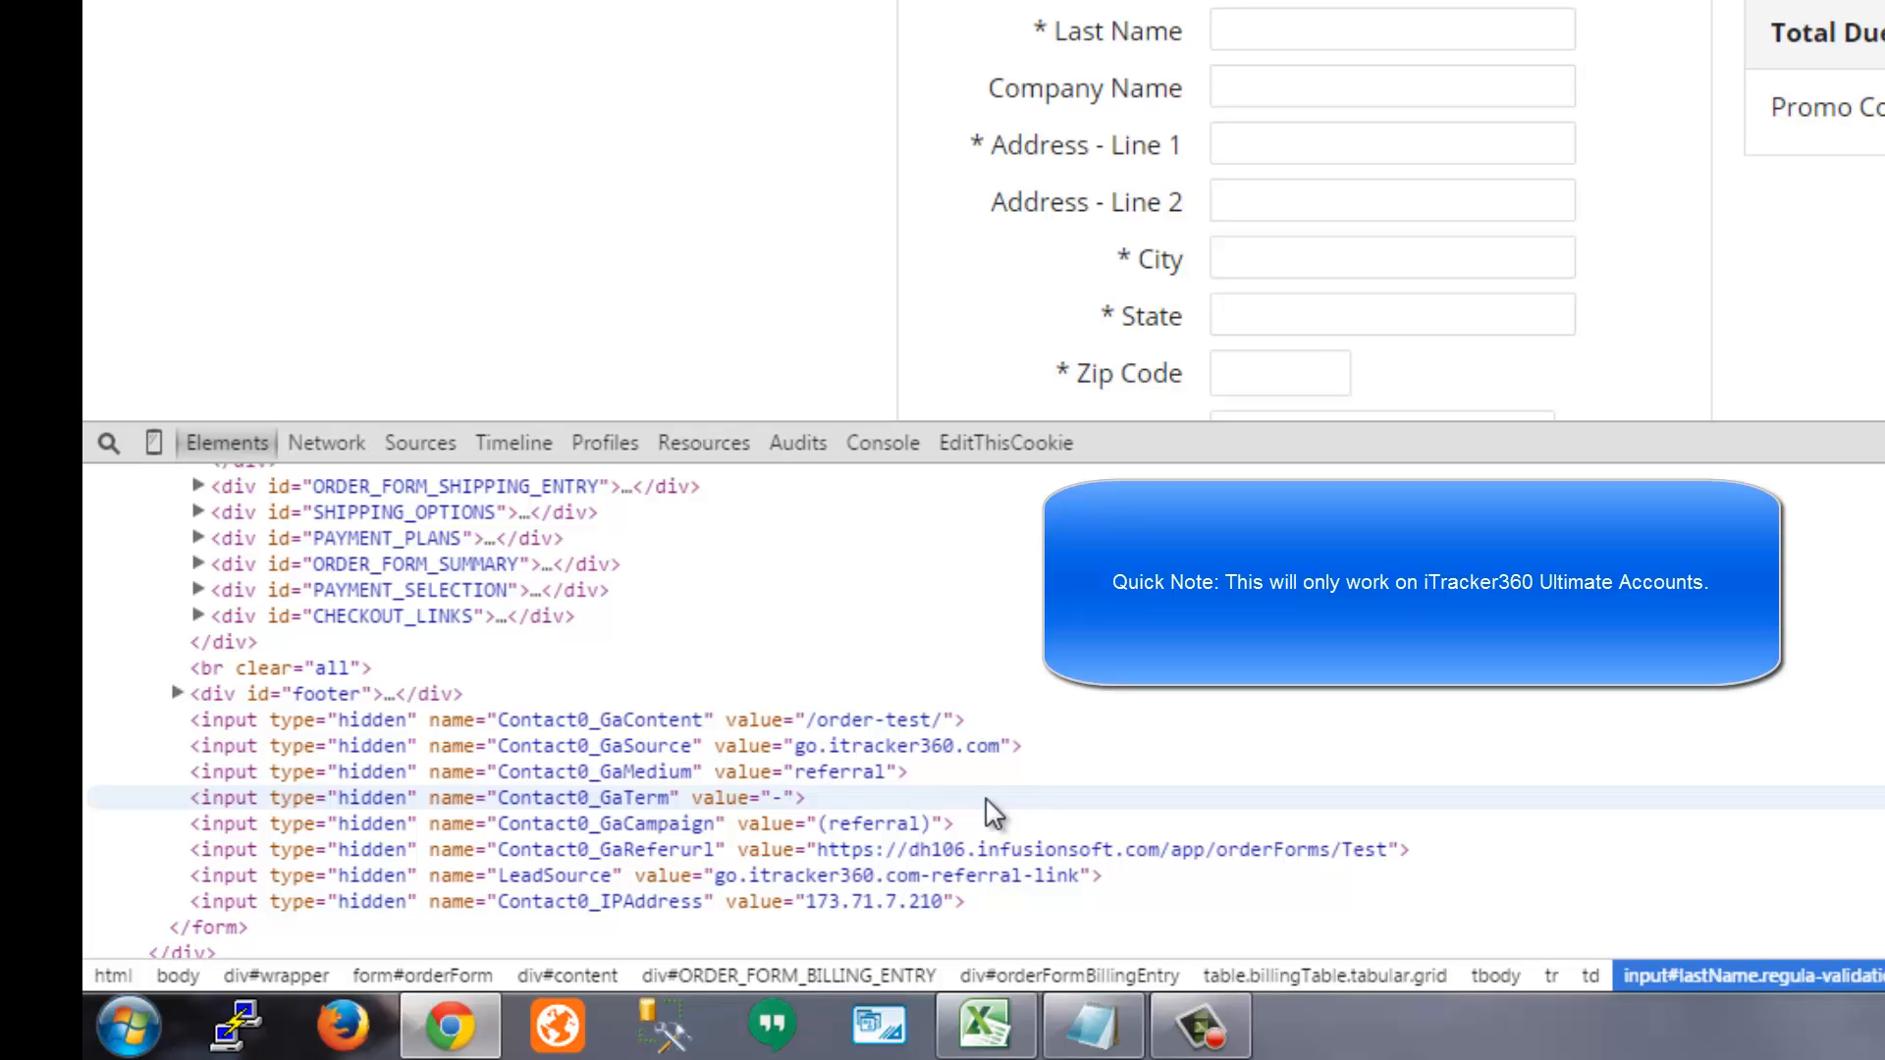
left_click(852, 773)
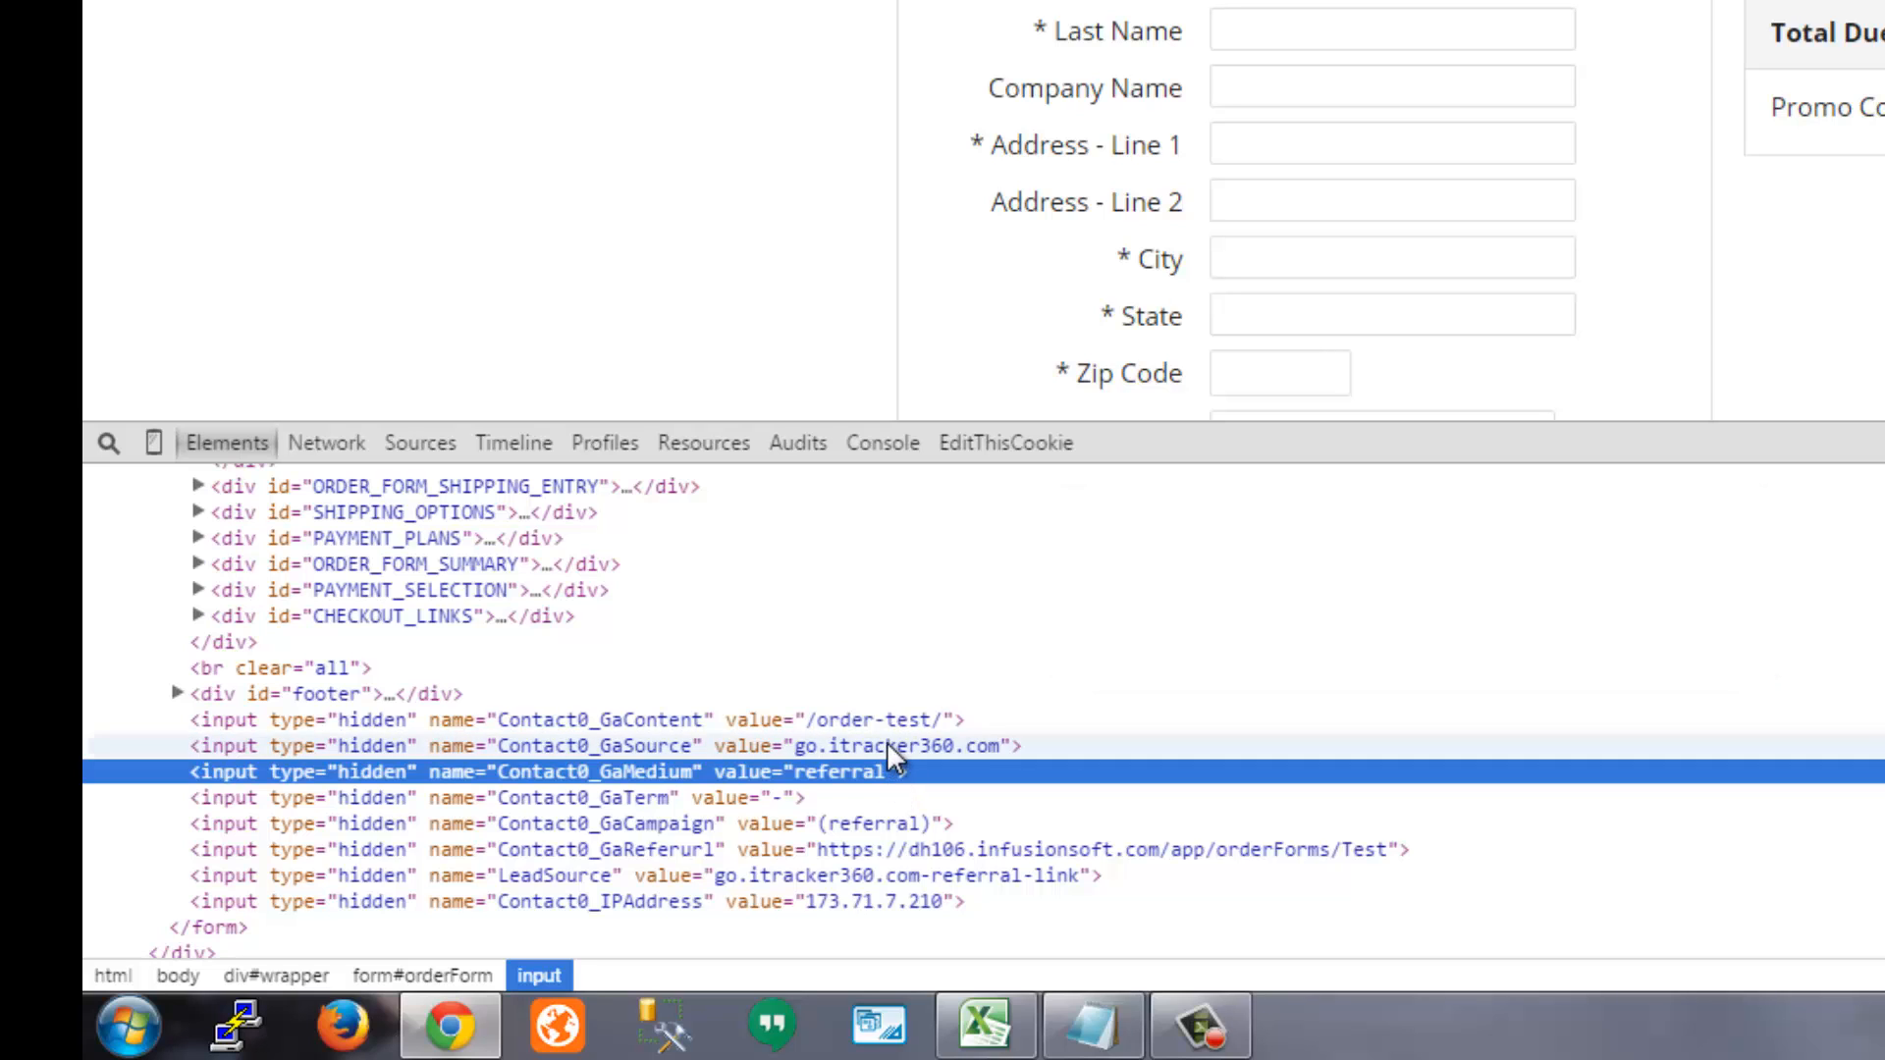
left_click(883, 745)
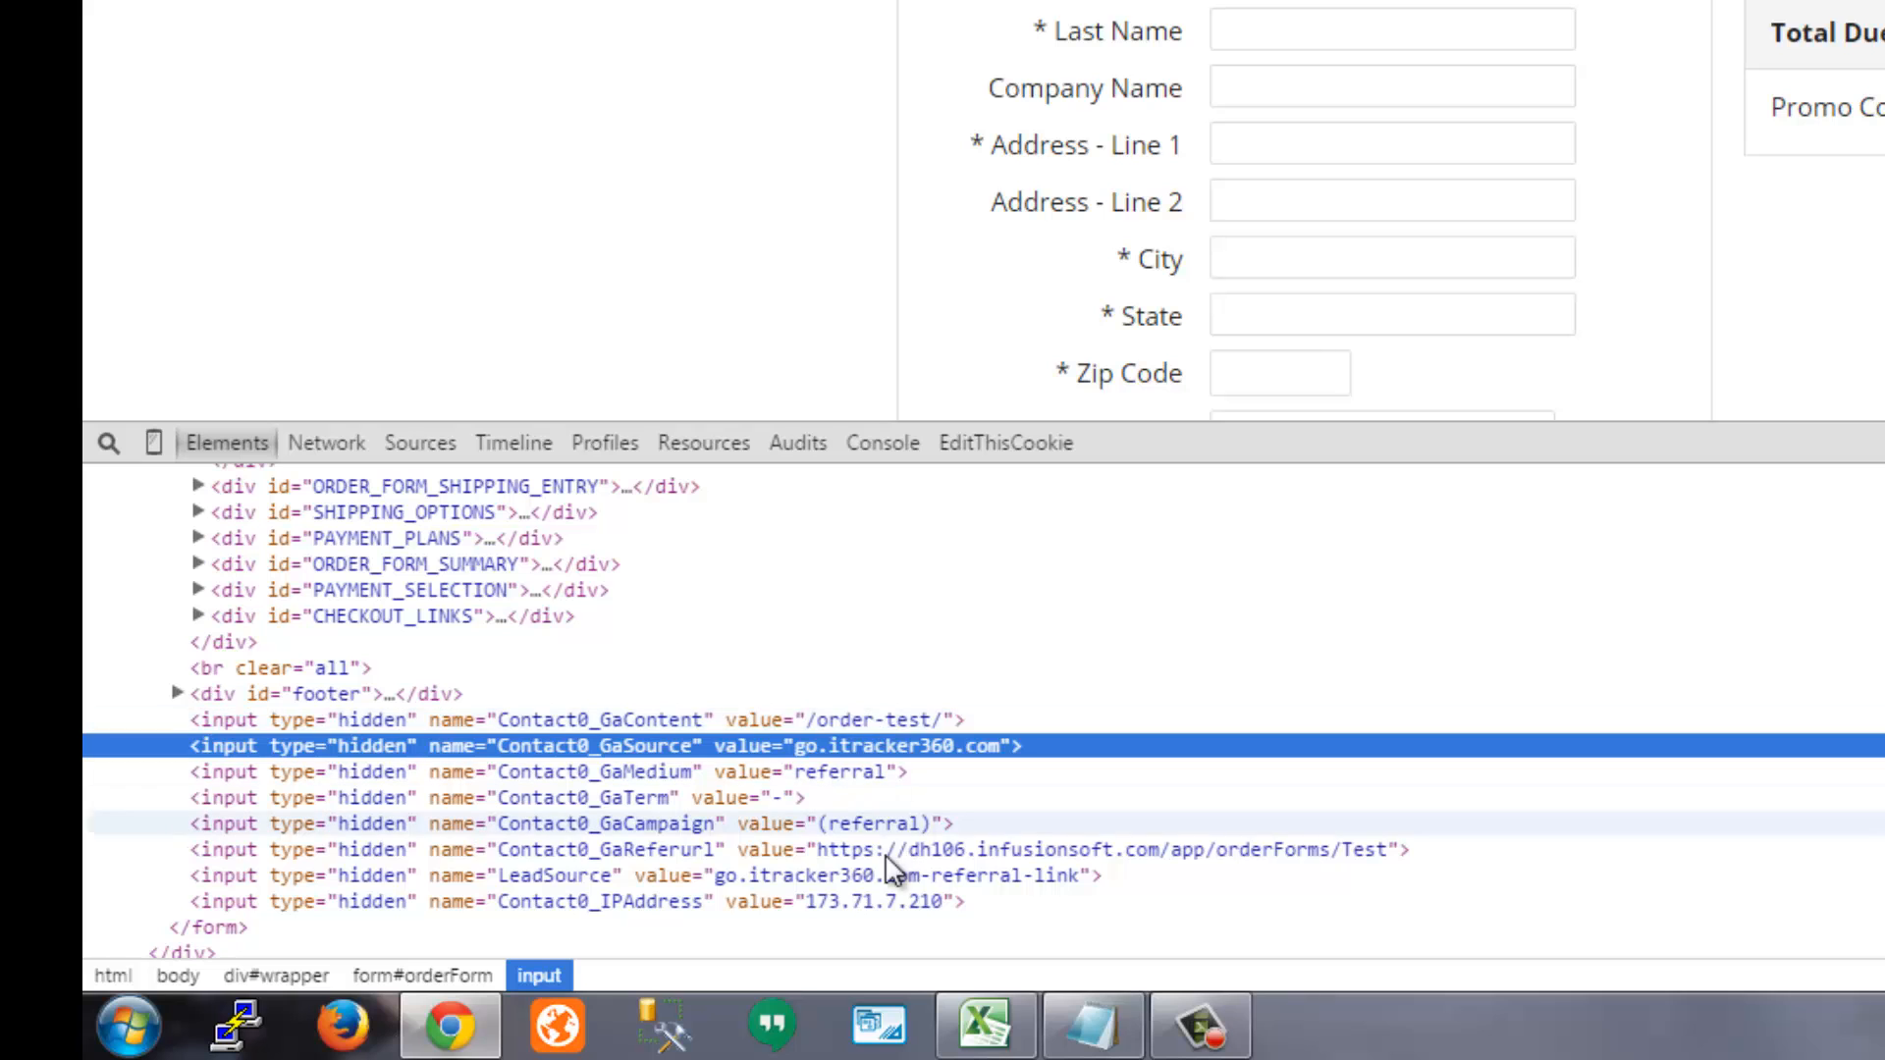
left_click(1073, 876)
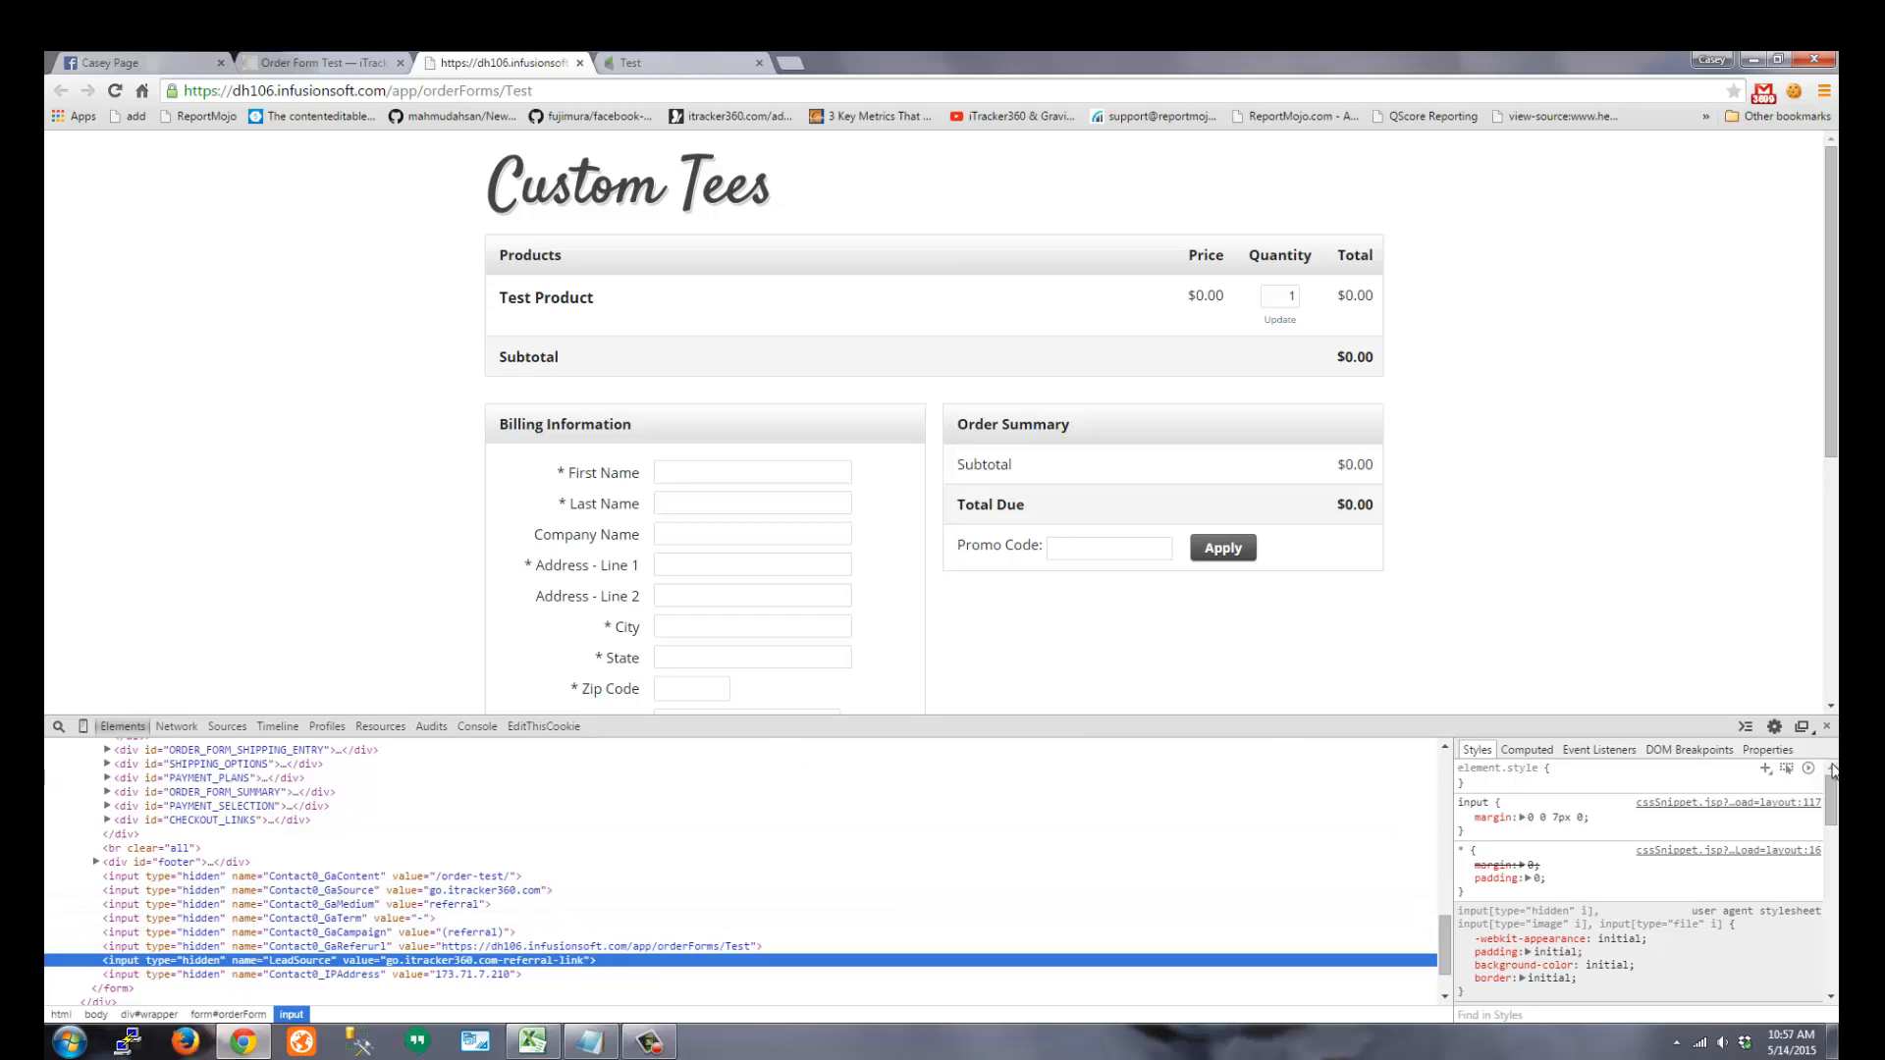
Close DevTools and the Custom Tees order form tab, returning to the Order Form Test page
left_click(1826, 725)
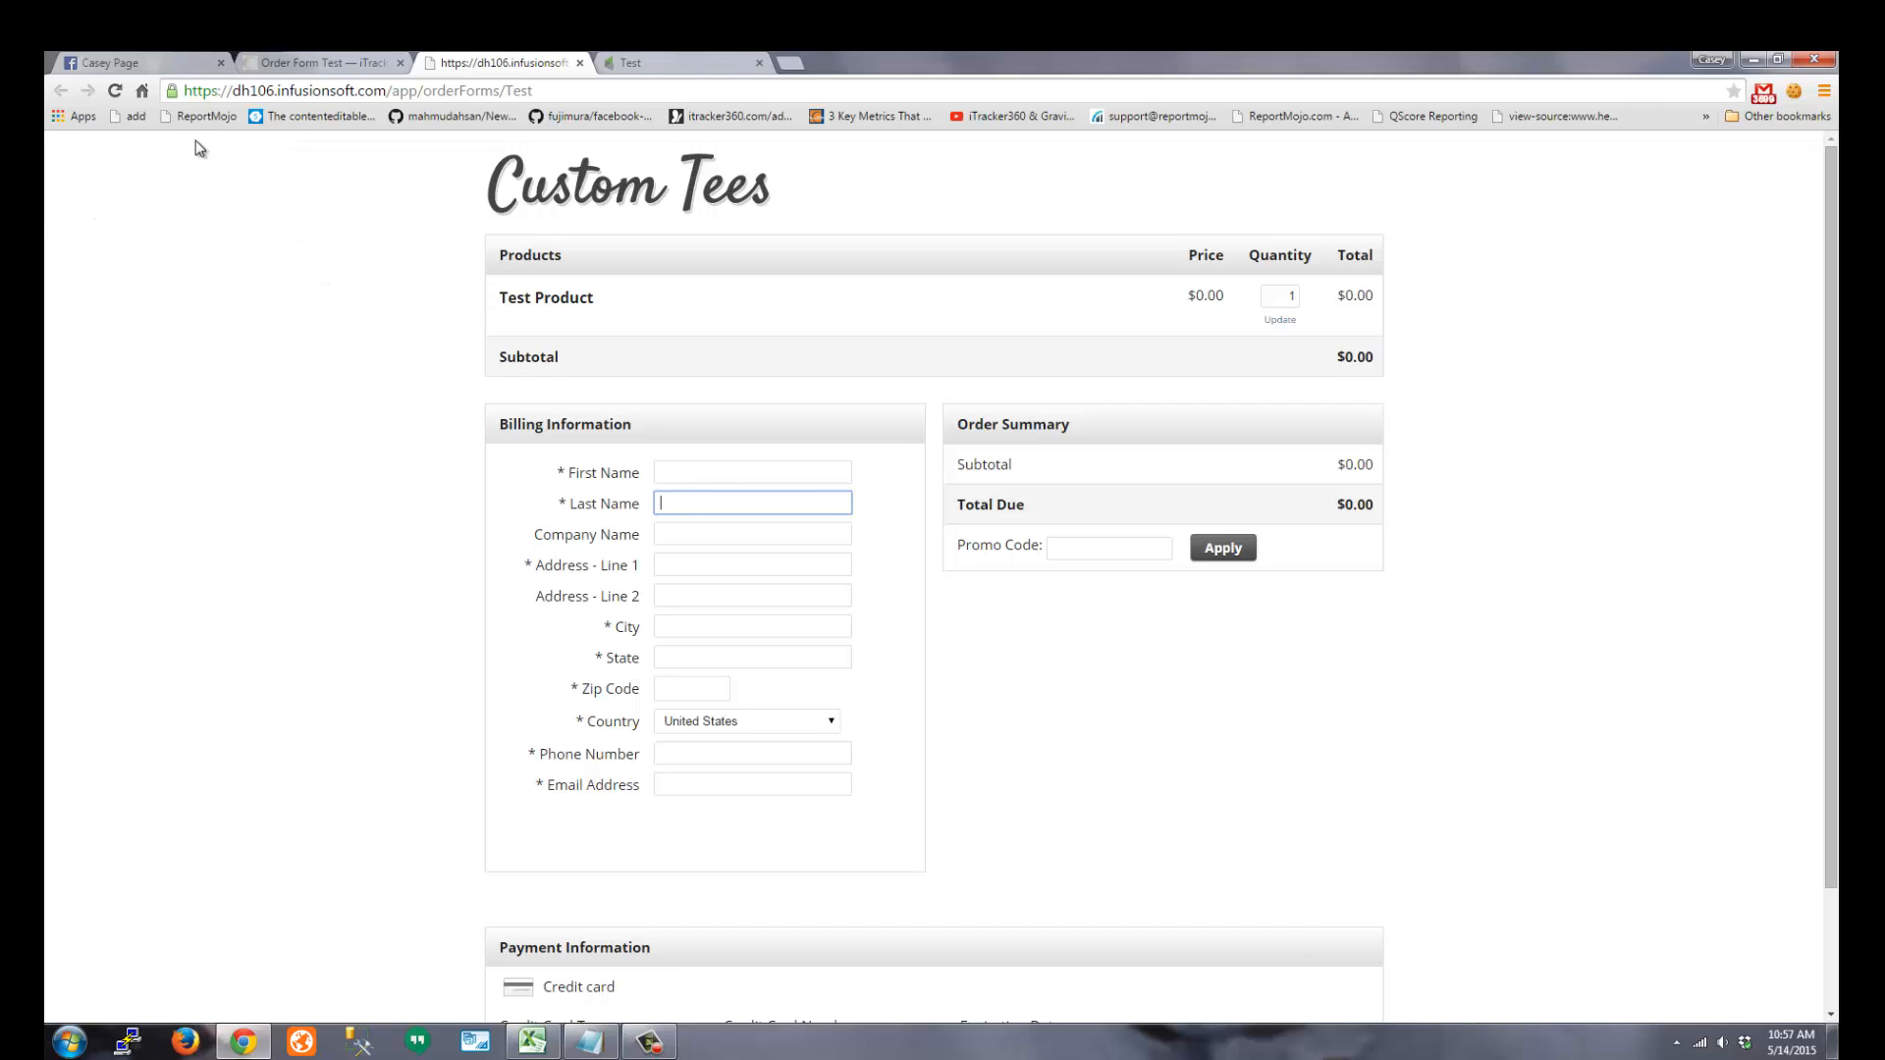
left_click_drag(273, 90, 471, 91)
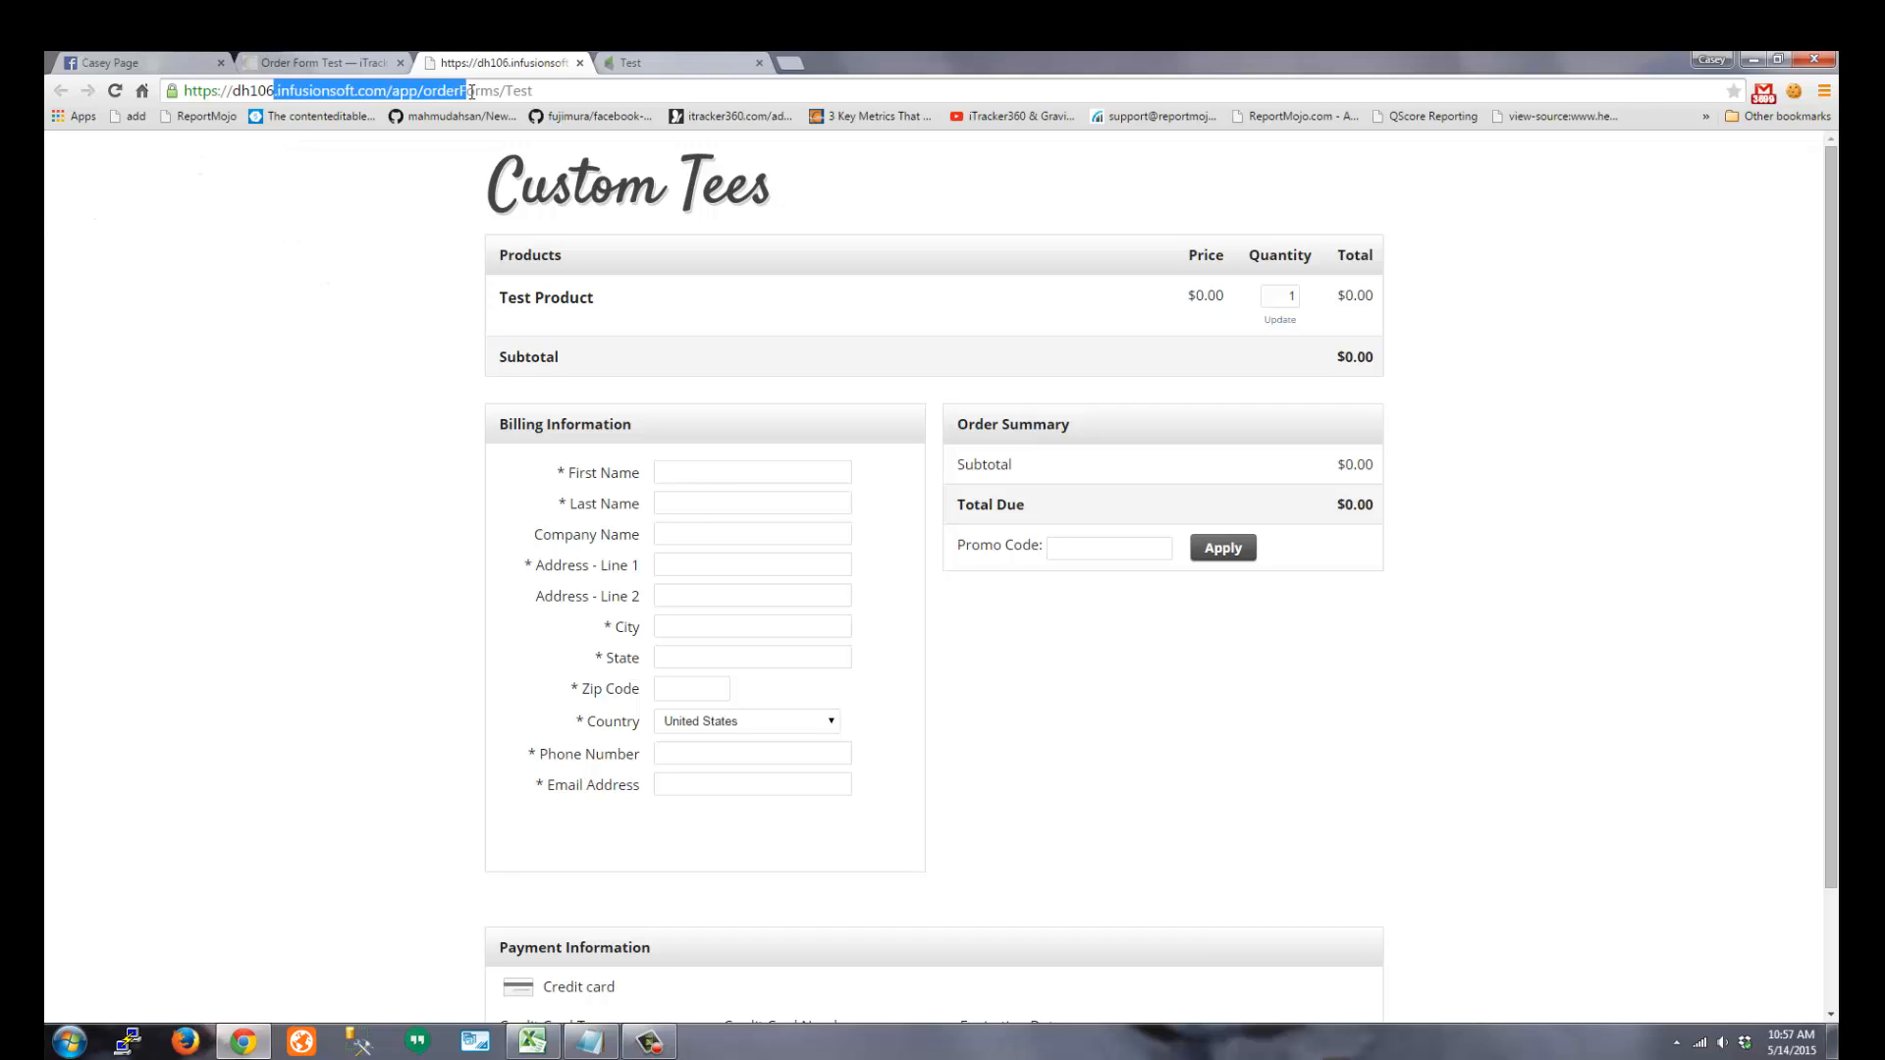
left_click(308, 249)
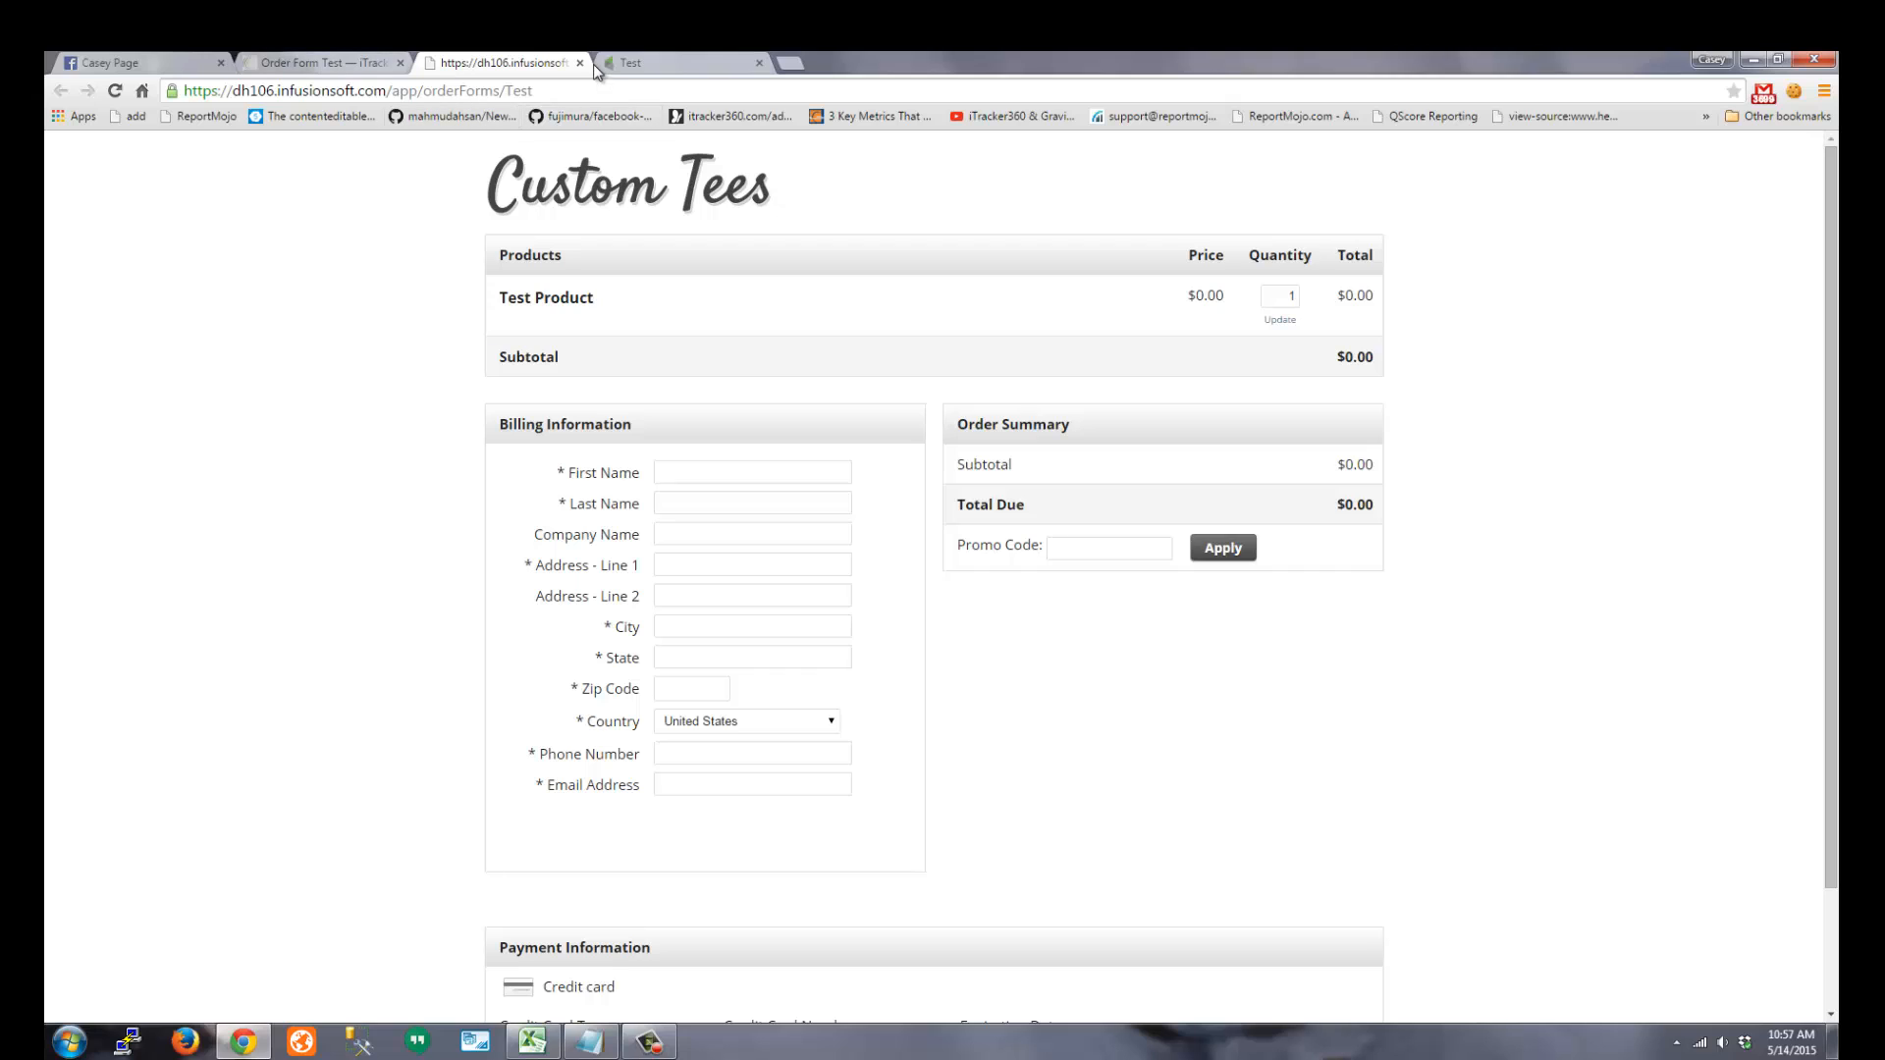
left_click(583, 62)
left_click(289, 62)
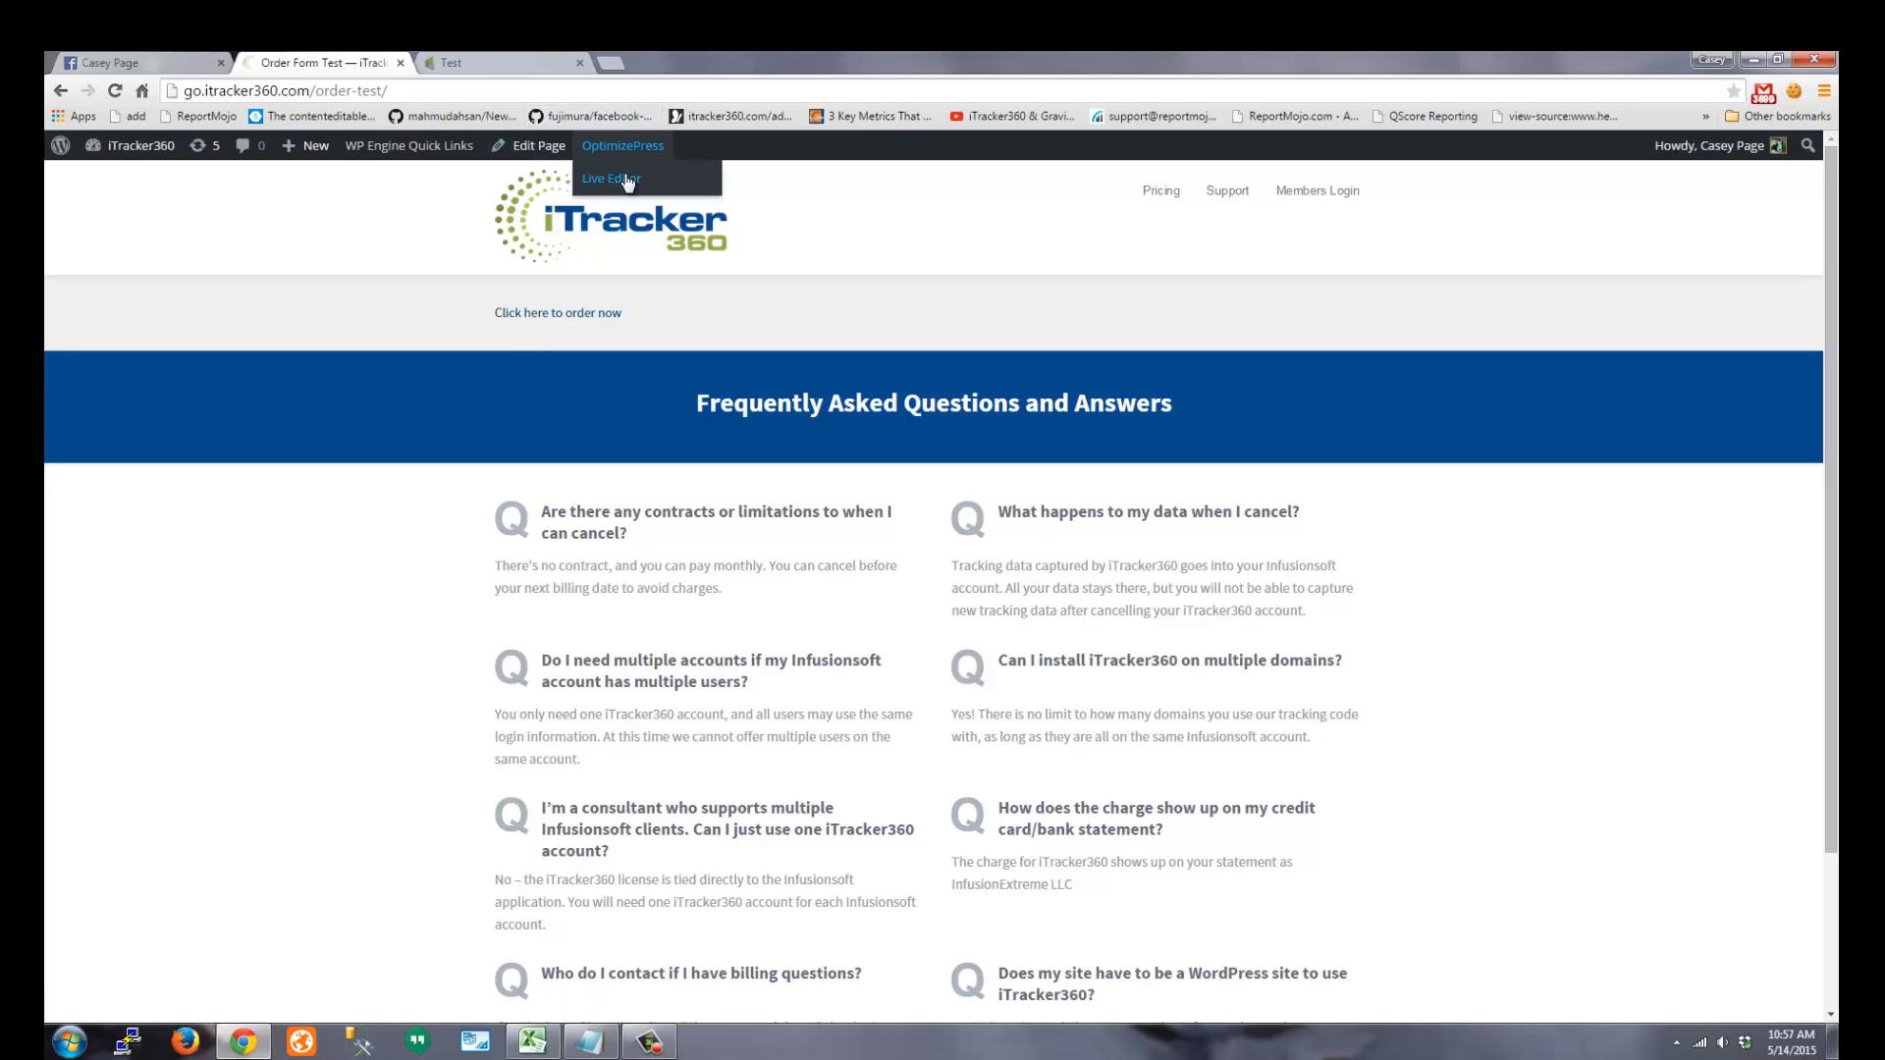
Edit the order-test page's Custom HTML element holding the Infusionsoft order link in the Live Editor
left_click(587, 312)
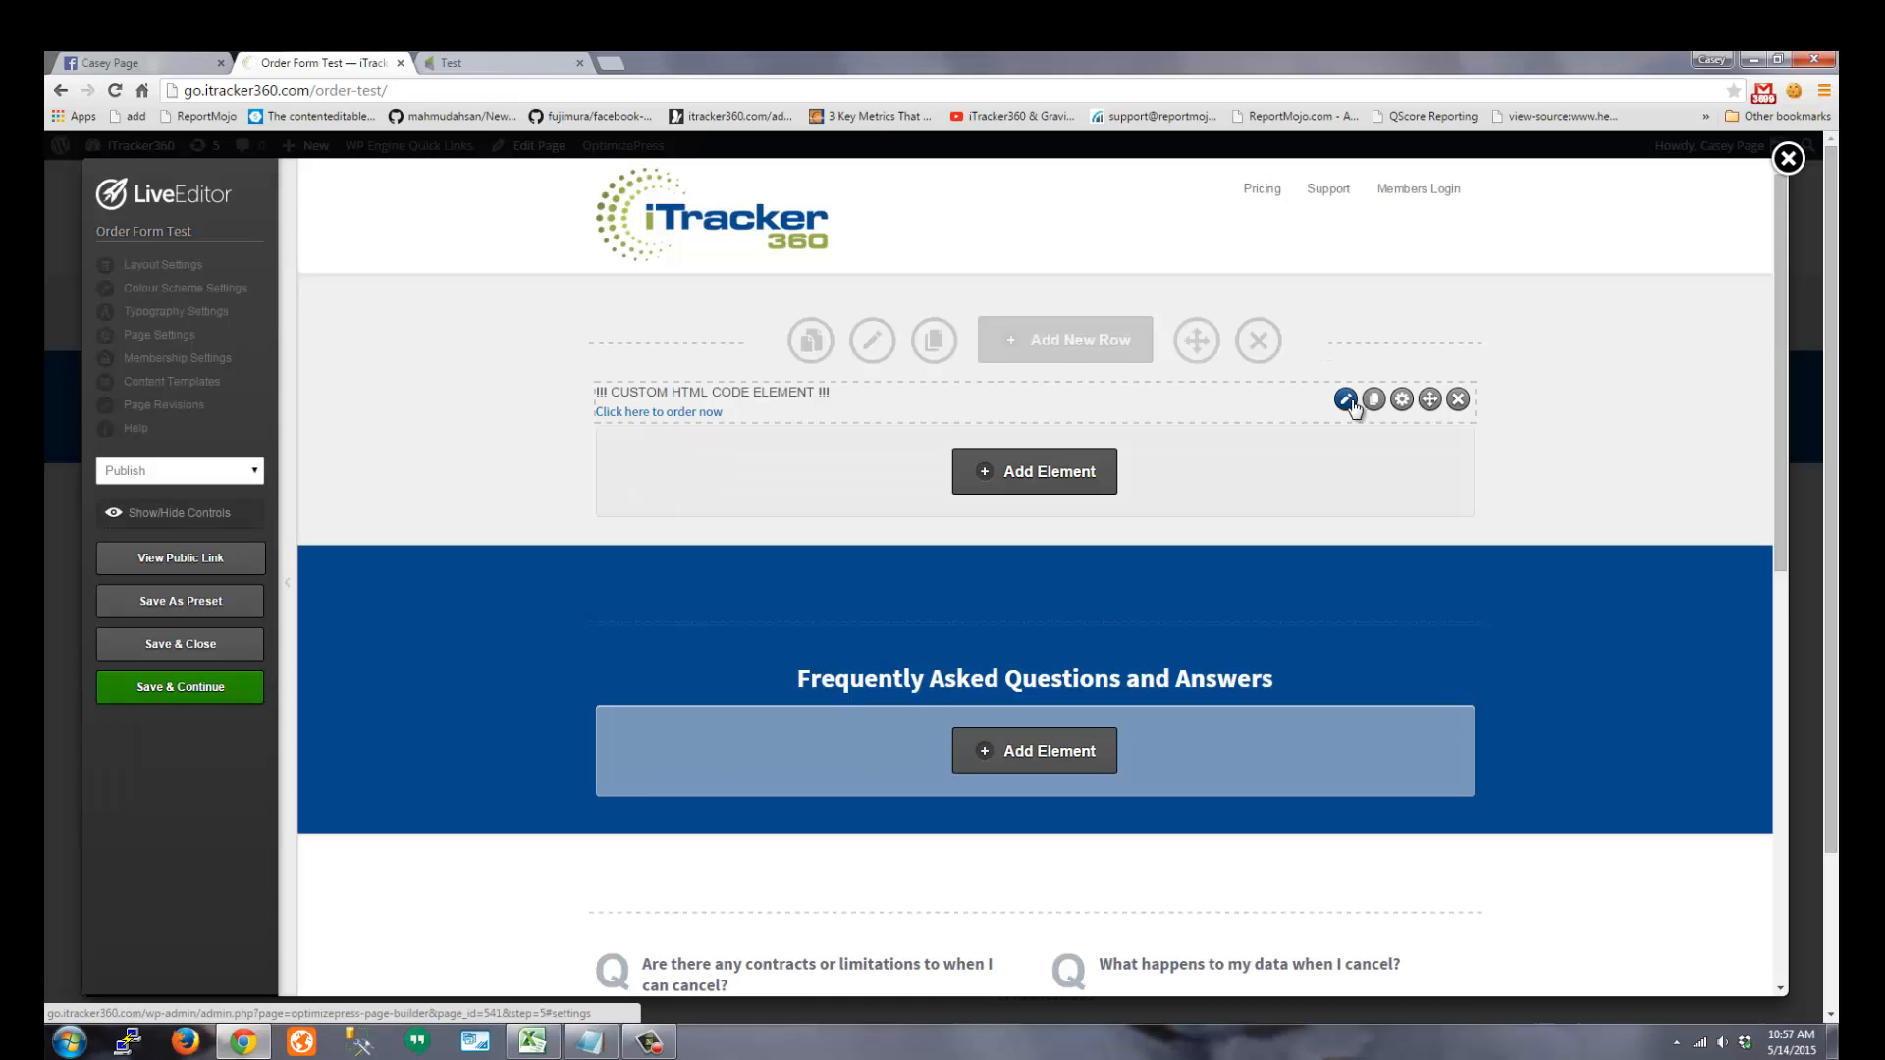
left_click(1347, 401)
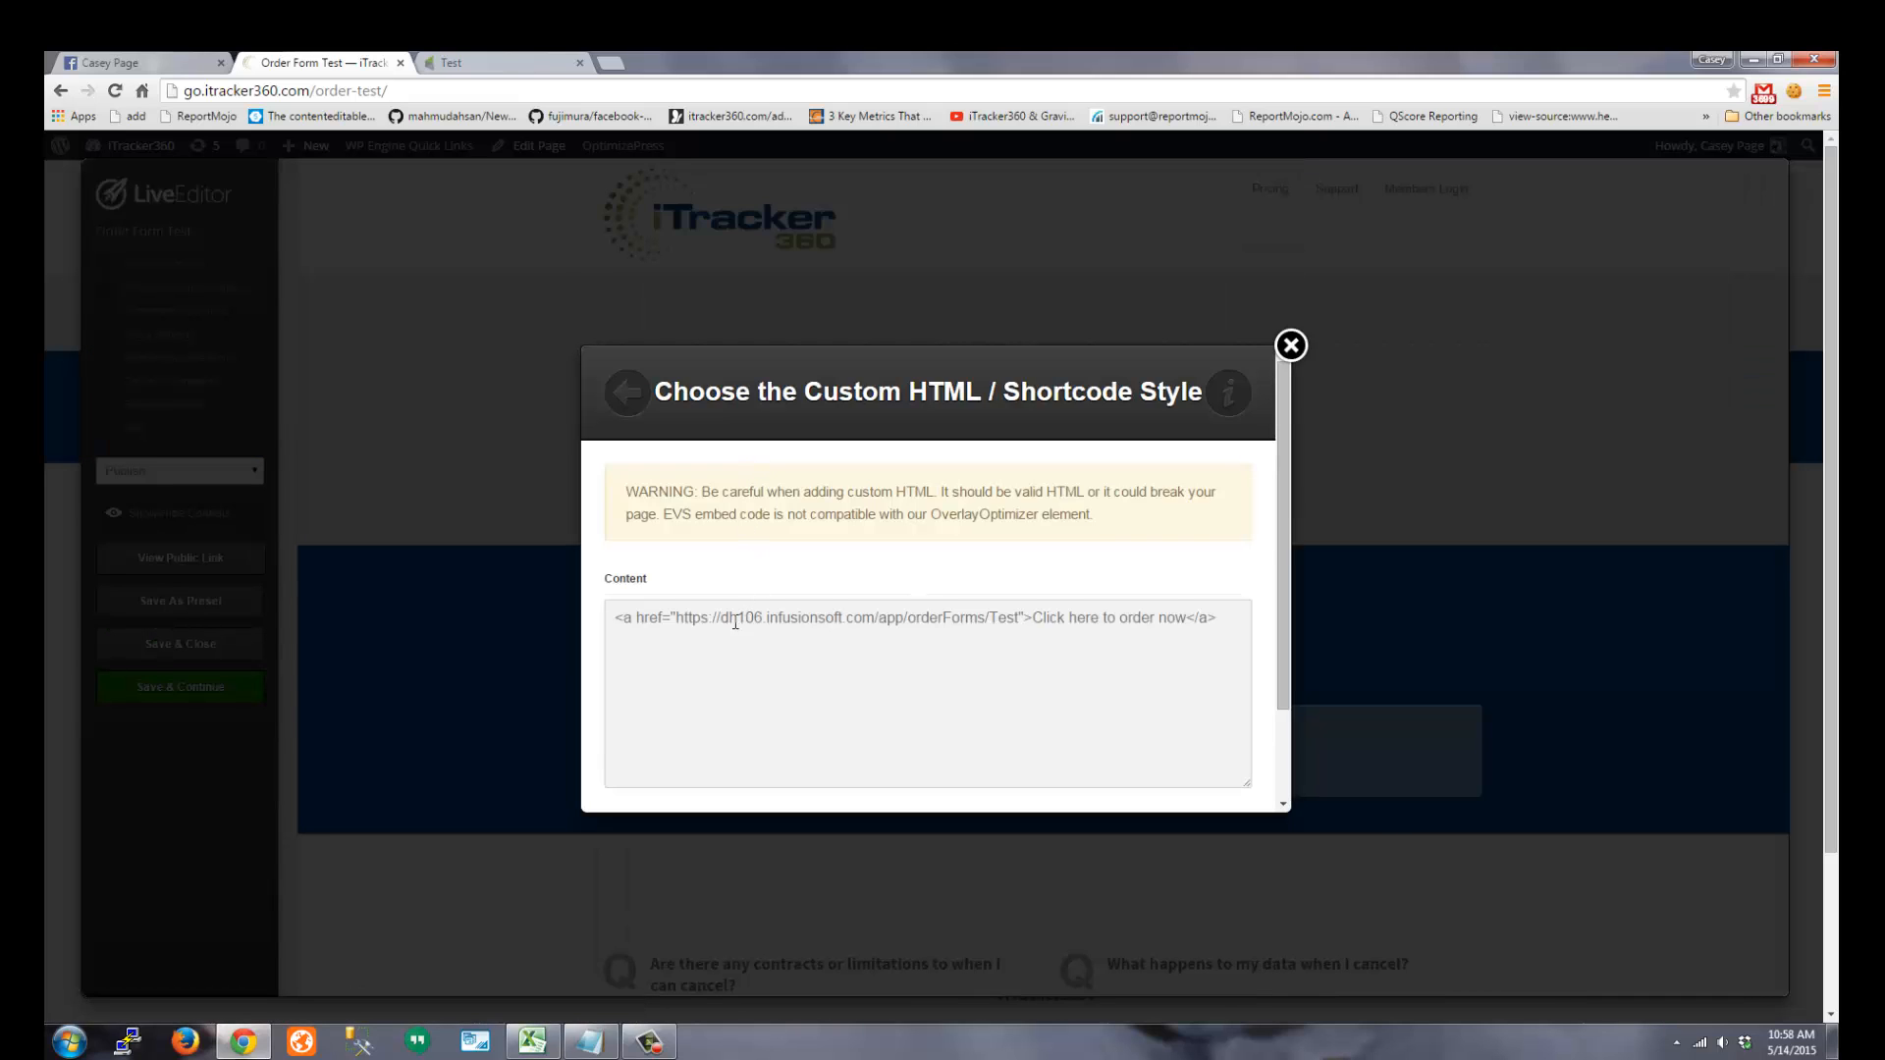
Insert class="itracker-addutms" before the href of the order-form link in the Content box
left_click_drag(1186, 621, 1031, 618)
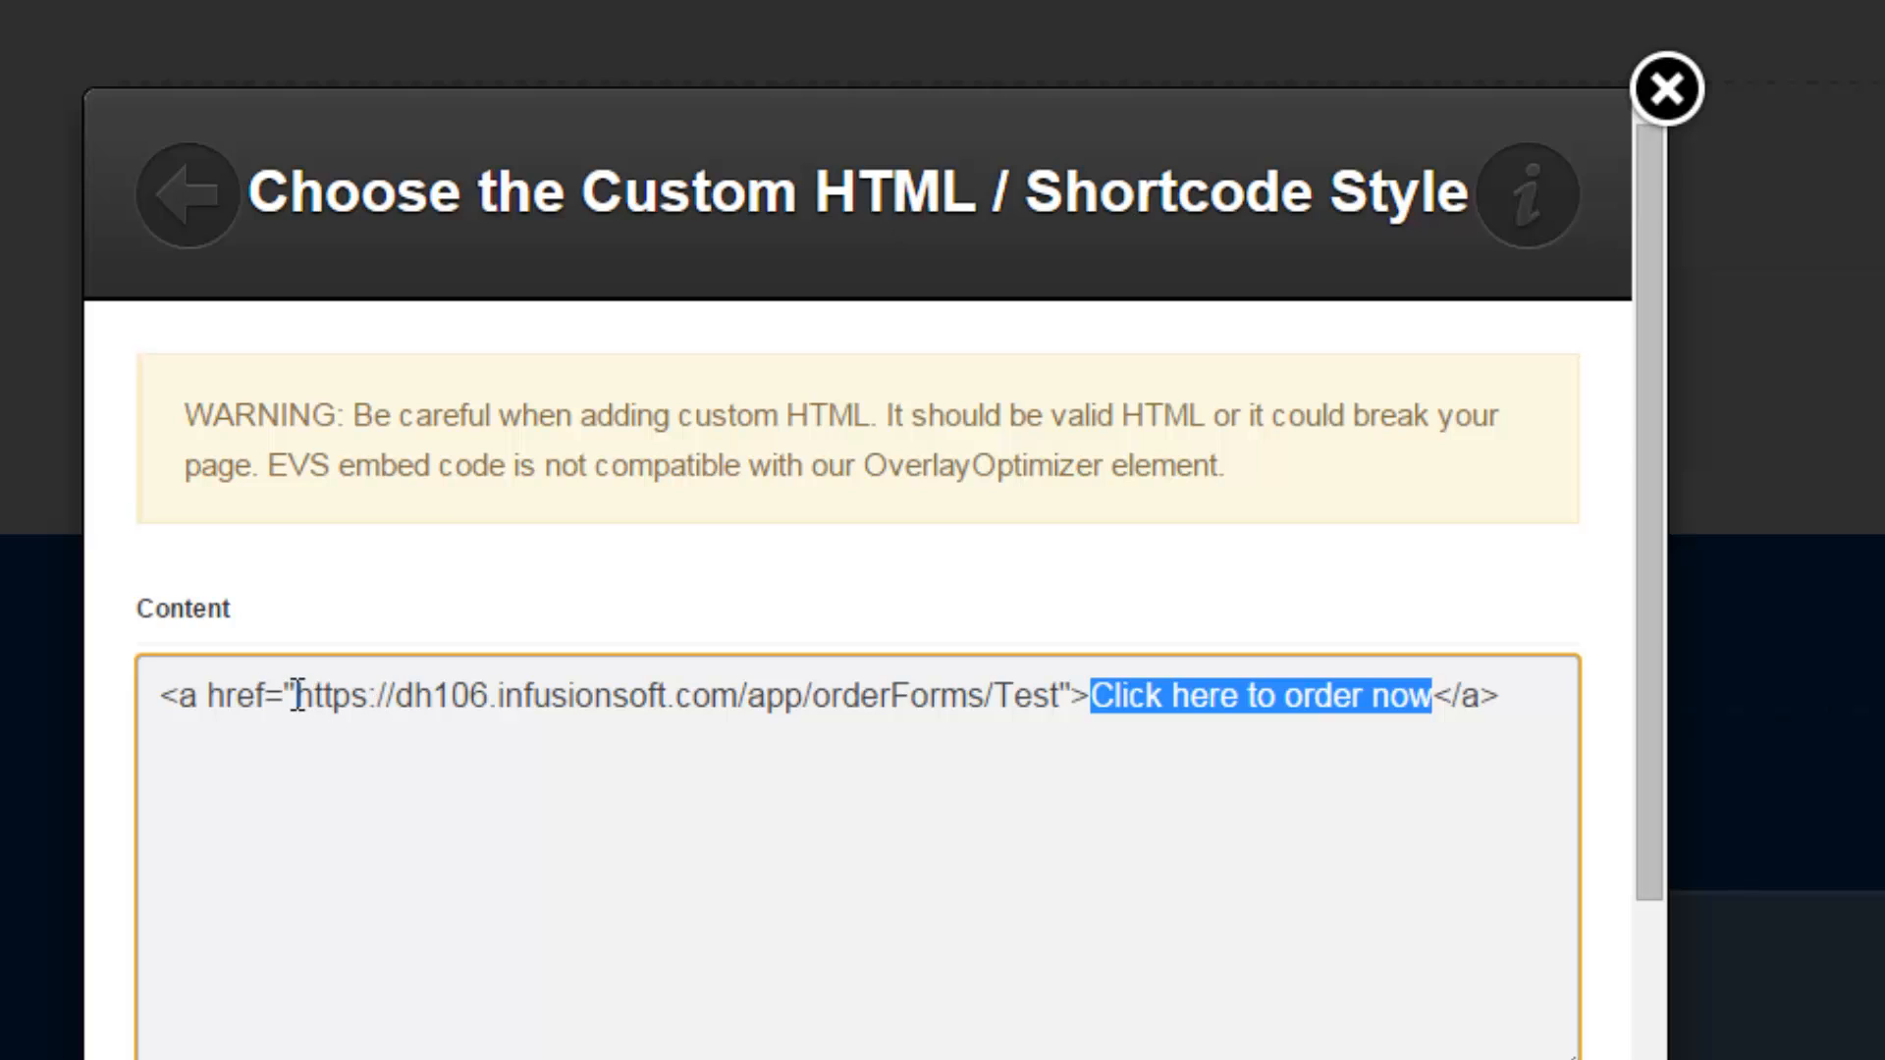
left_click_drag(293, 695, 1060, 677)
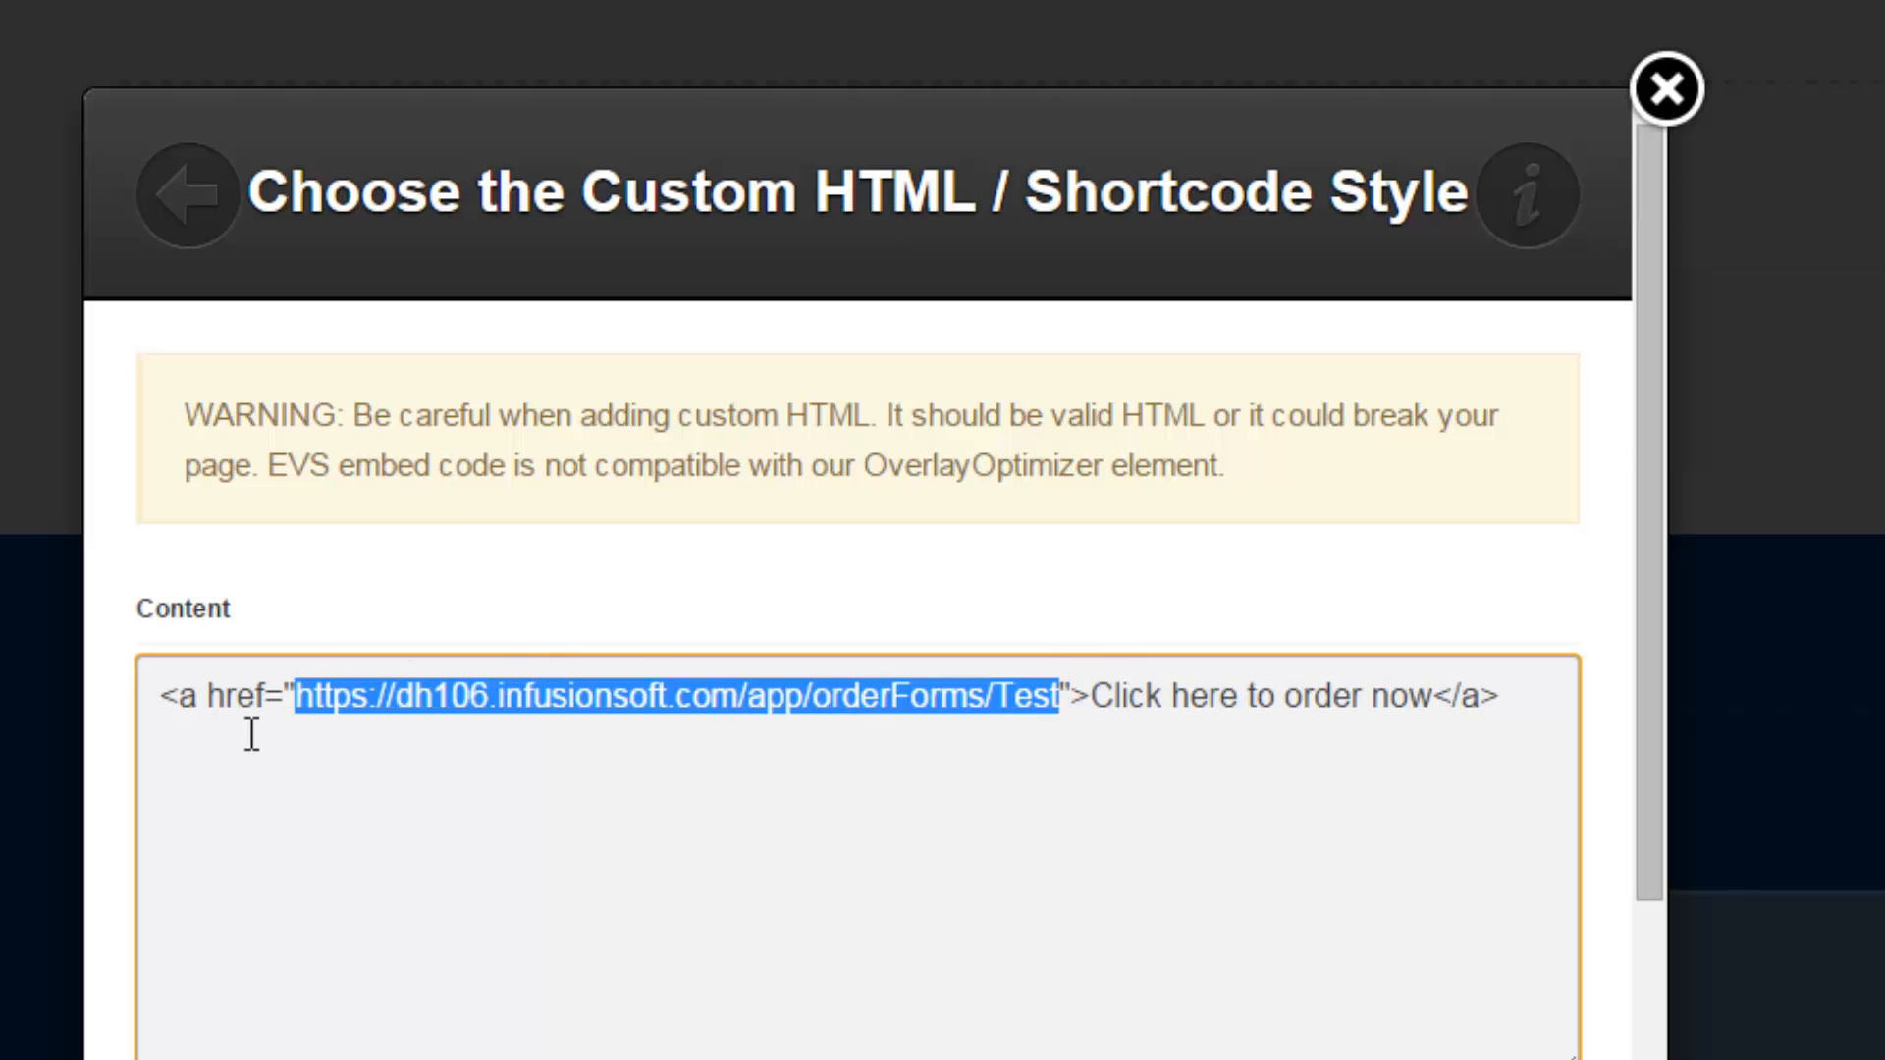
left_click(208, 699)
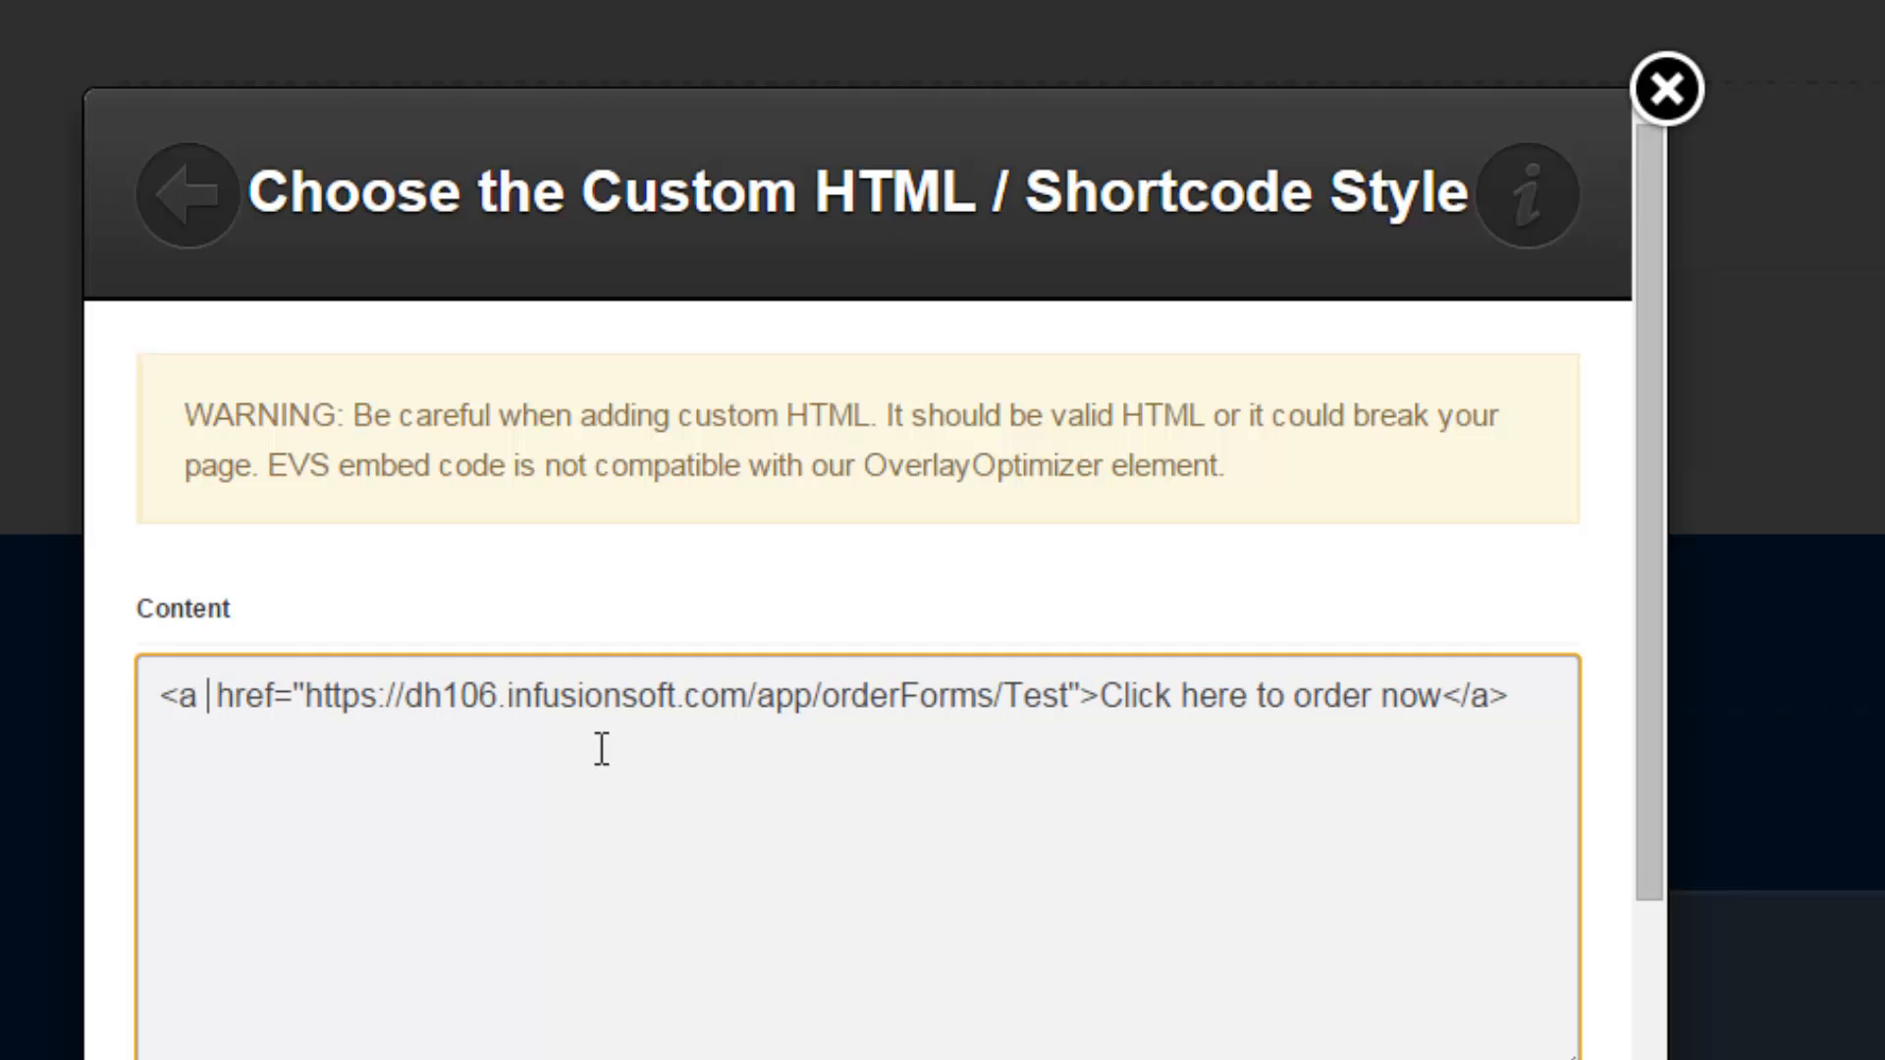
type("class=\"")
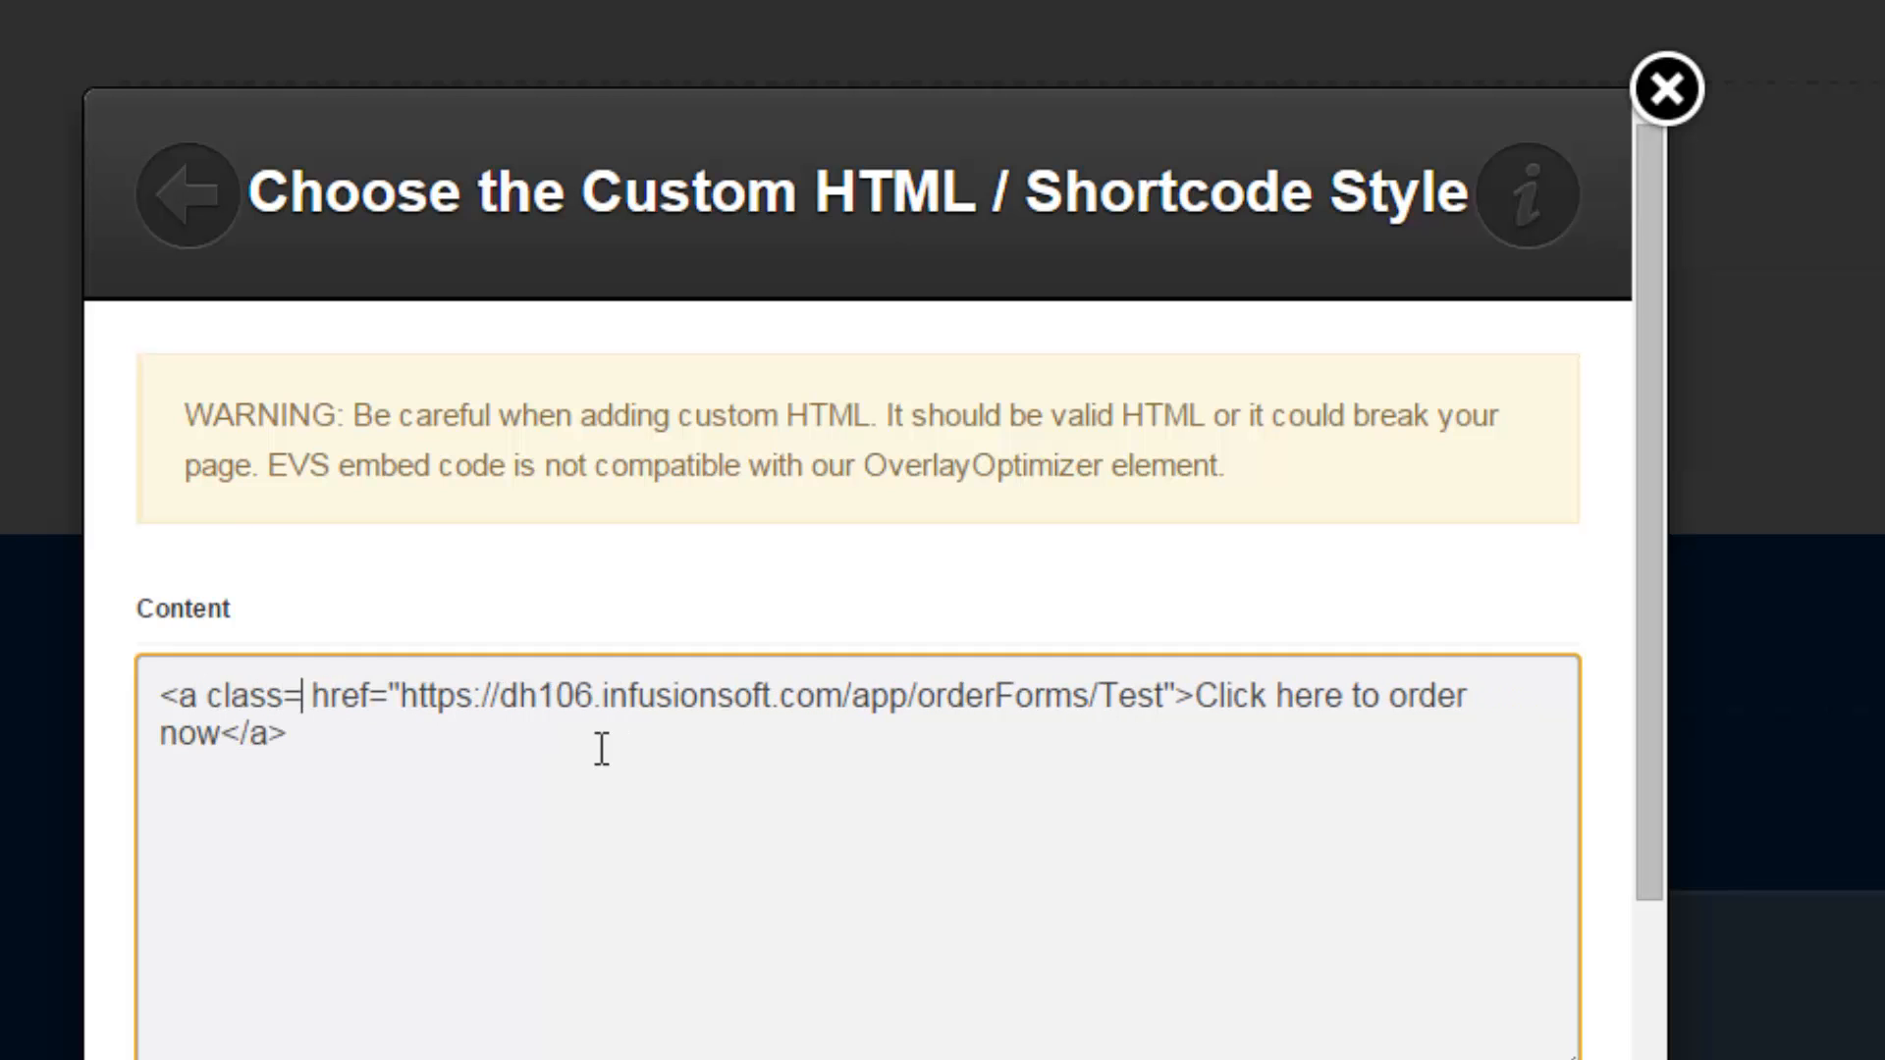
type("itracker-addutms")
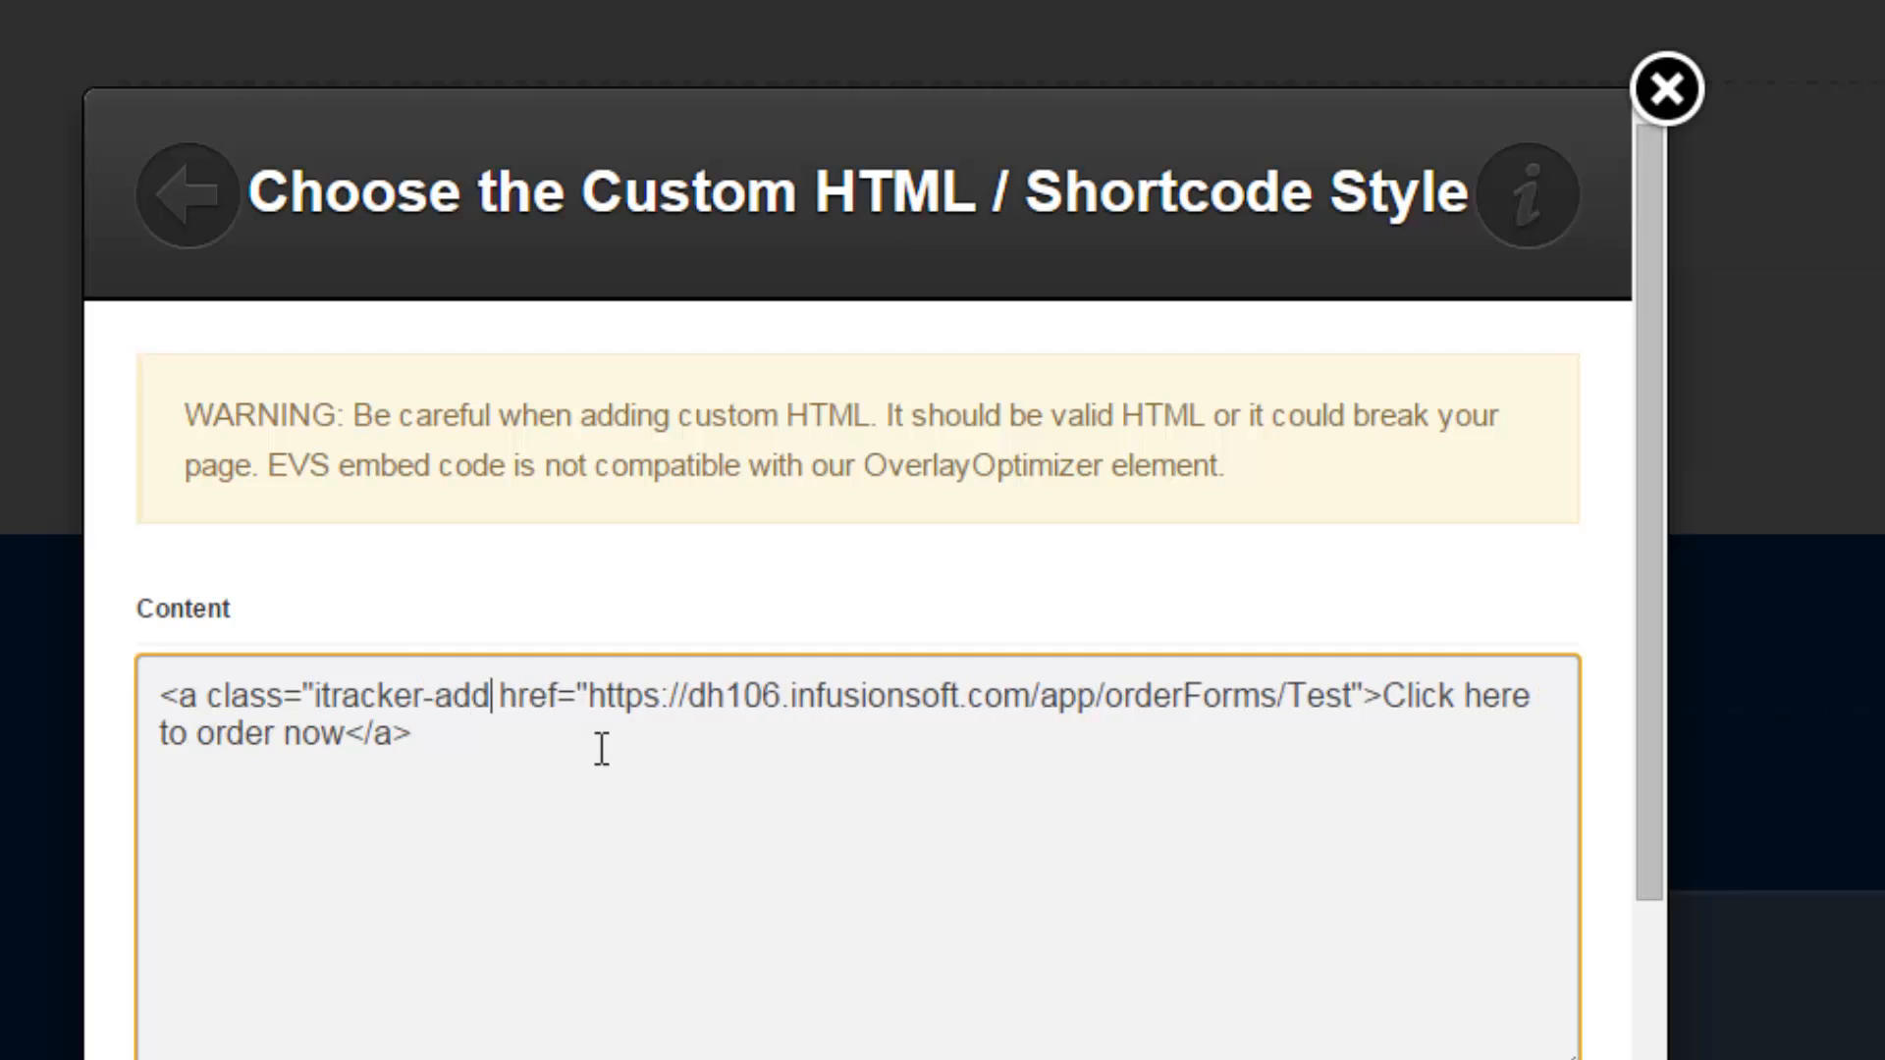
type("\"")
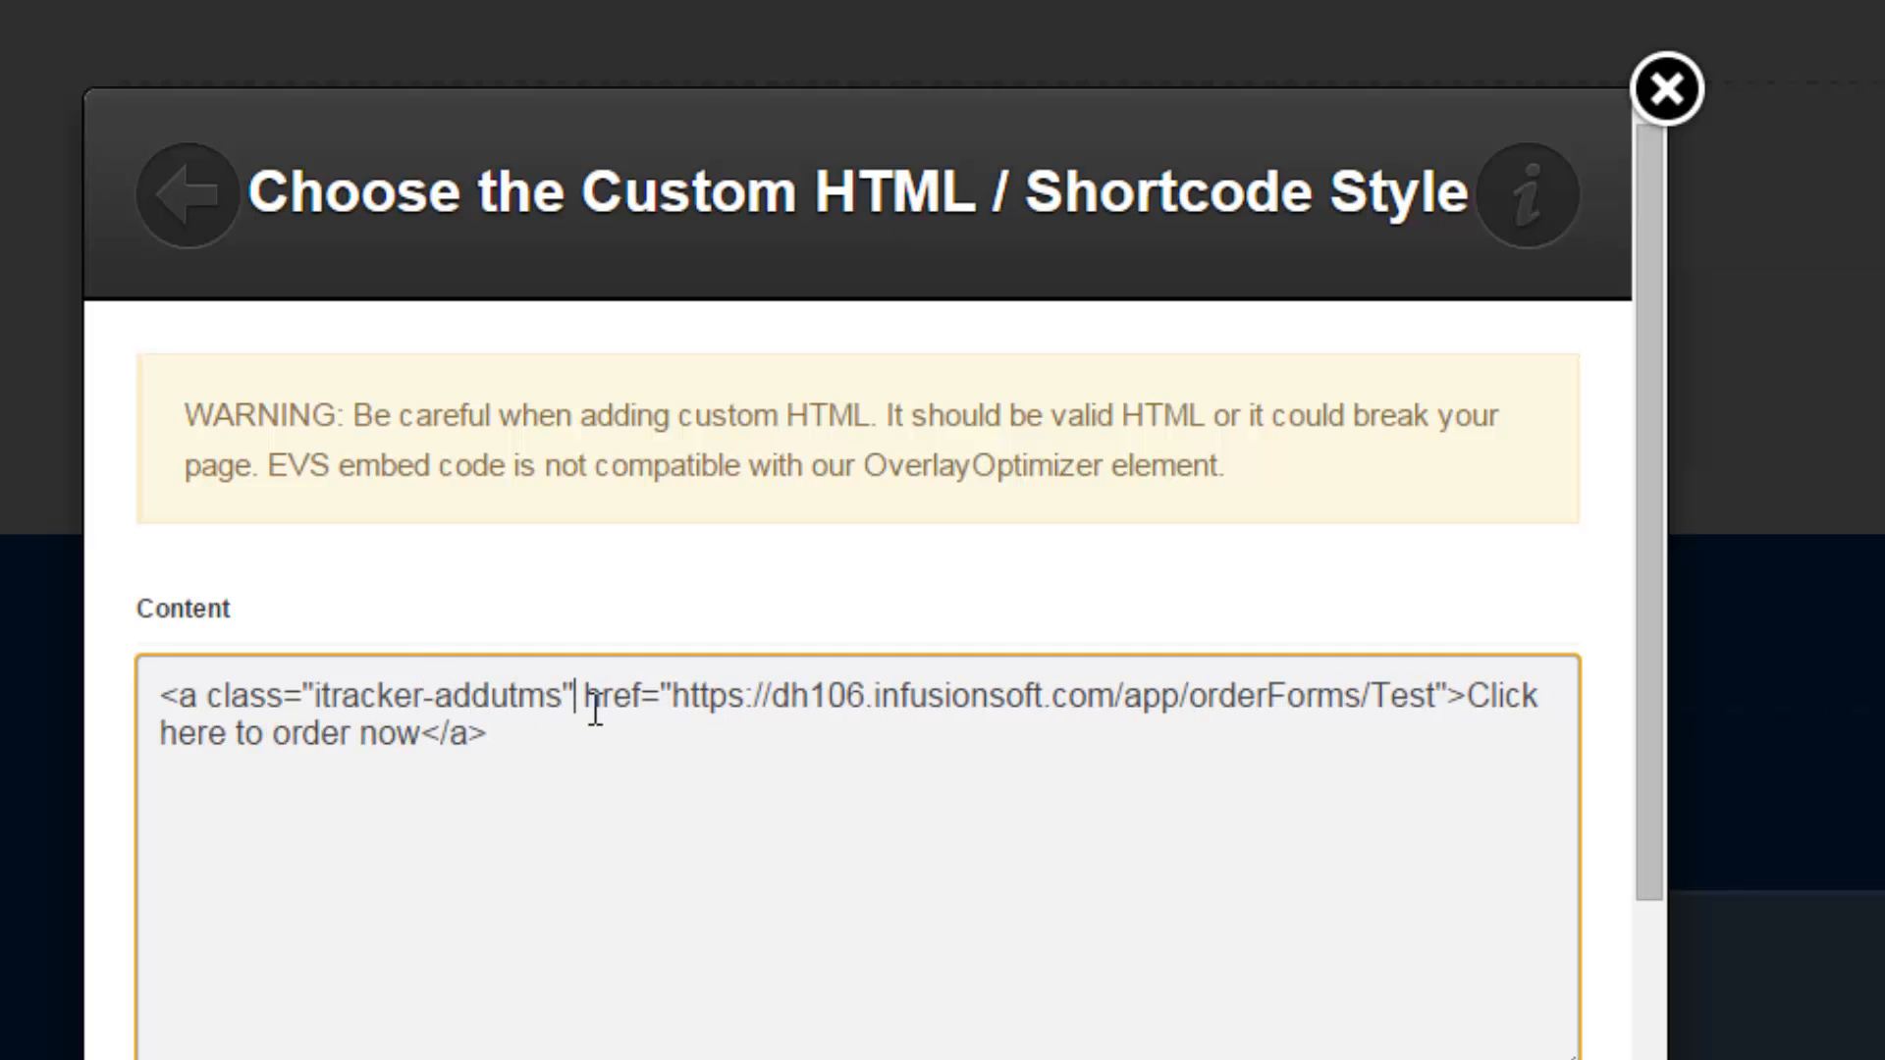
left_click_drag(560, 697, 247, 695)
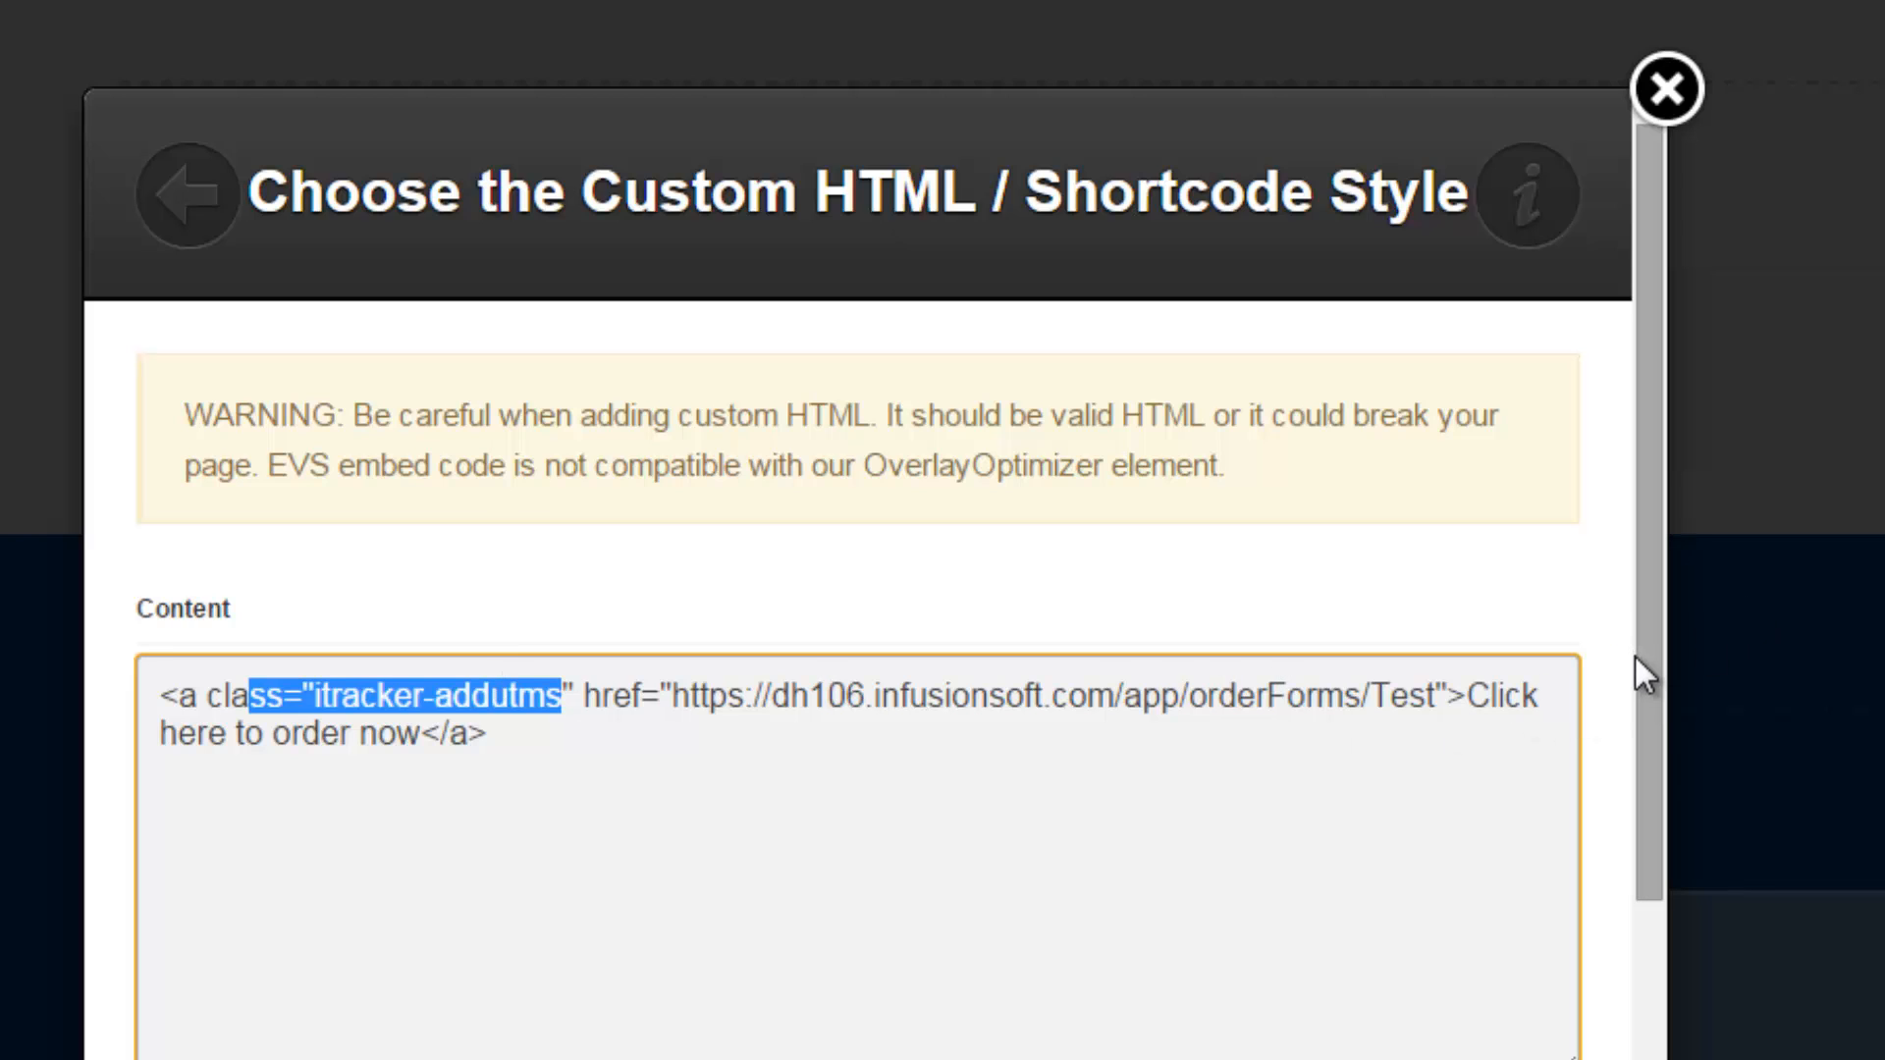
left_click_drag(1655, 746, 1655, 815)
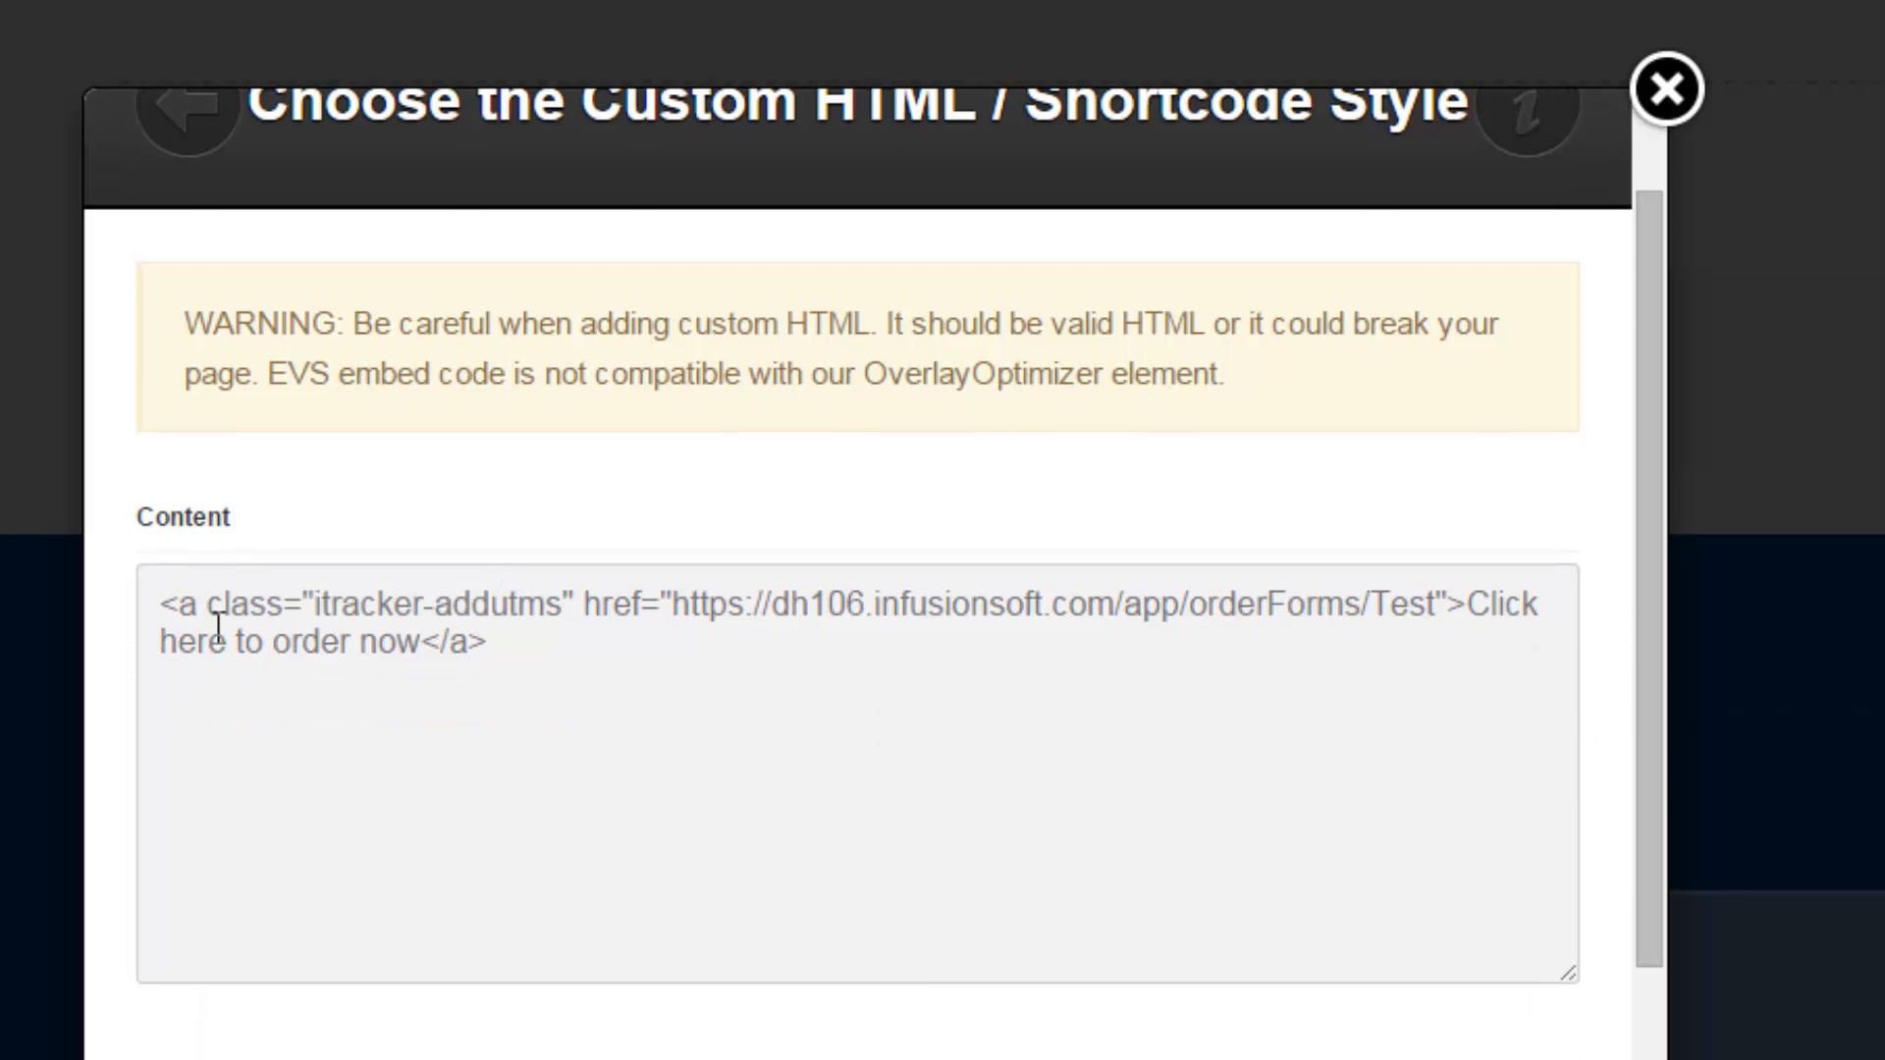
left_click_drag(214, 617, 555, 628)
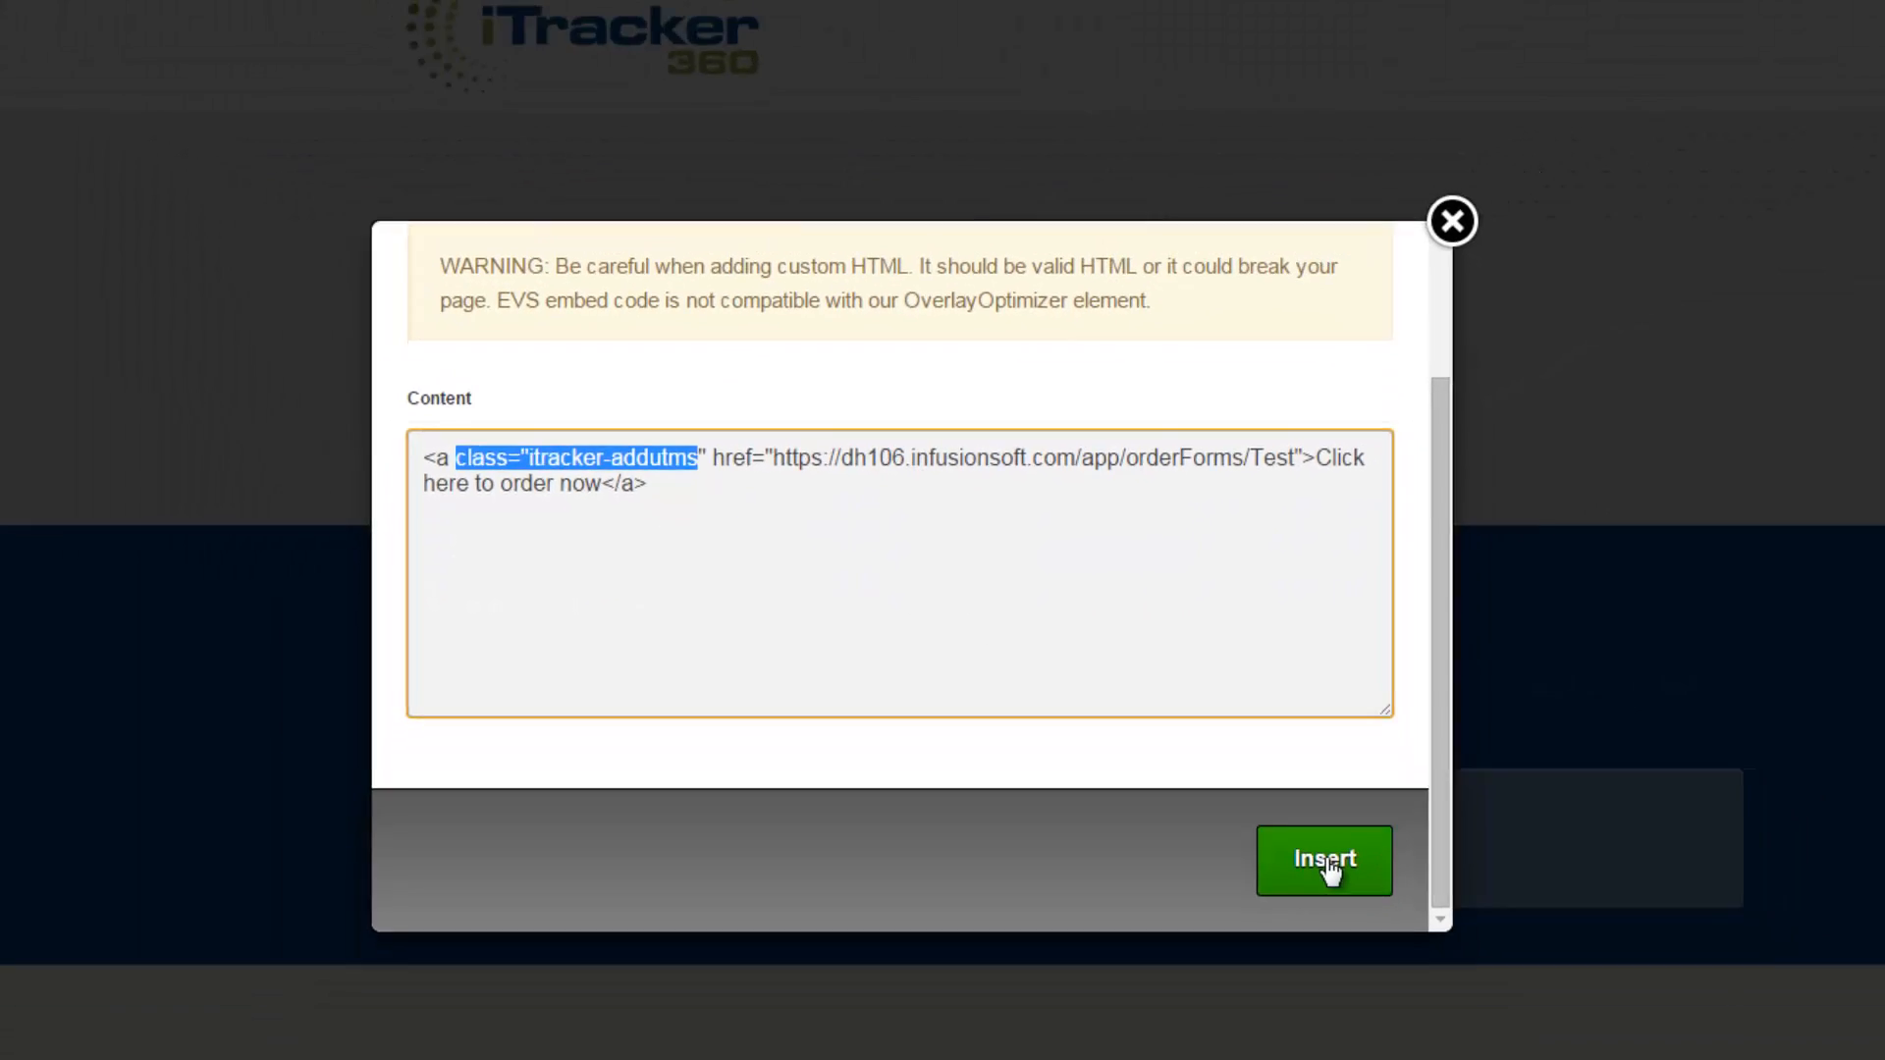
Insert the edited element, save the page, dismiss the Saved alert, and exit the Live Editor
left_click(1326, 869)
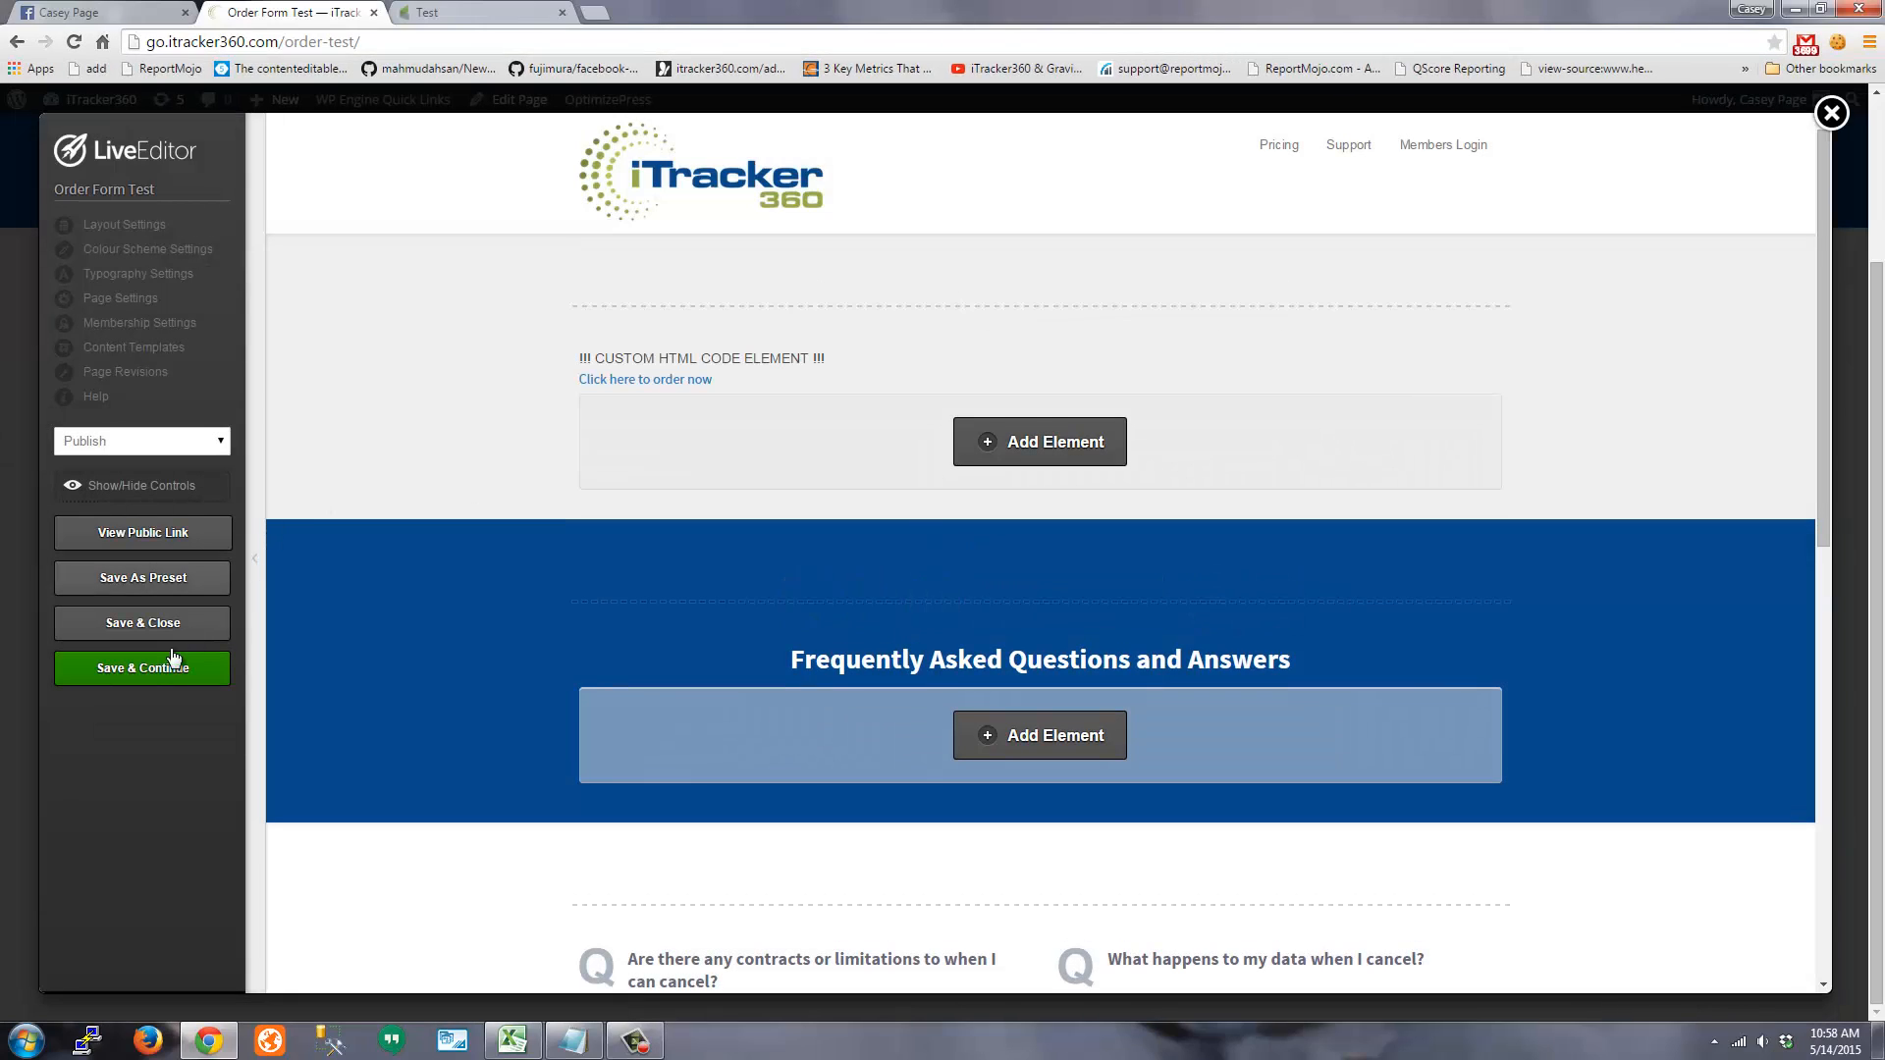
left_click(173, 660)
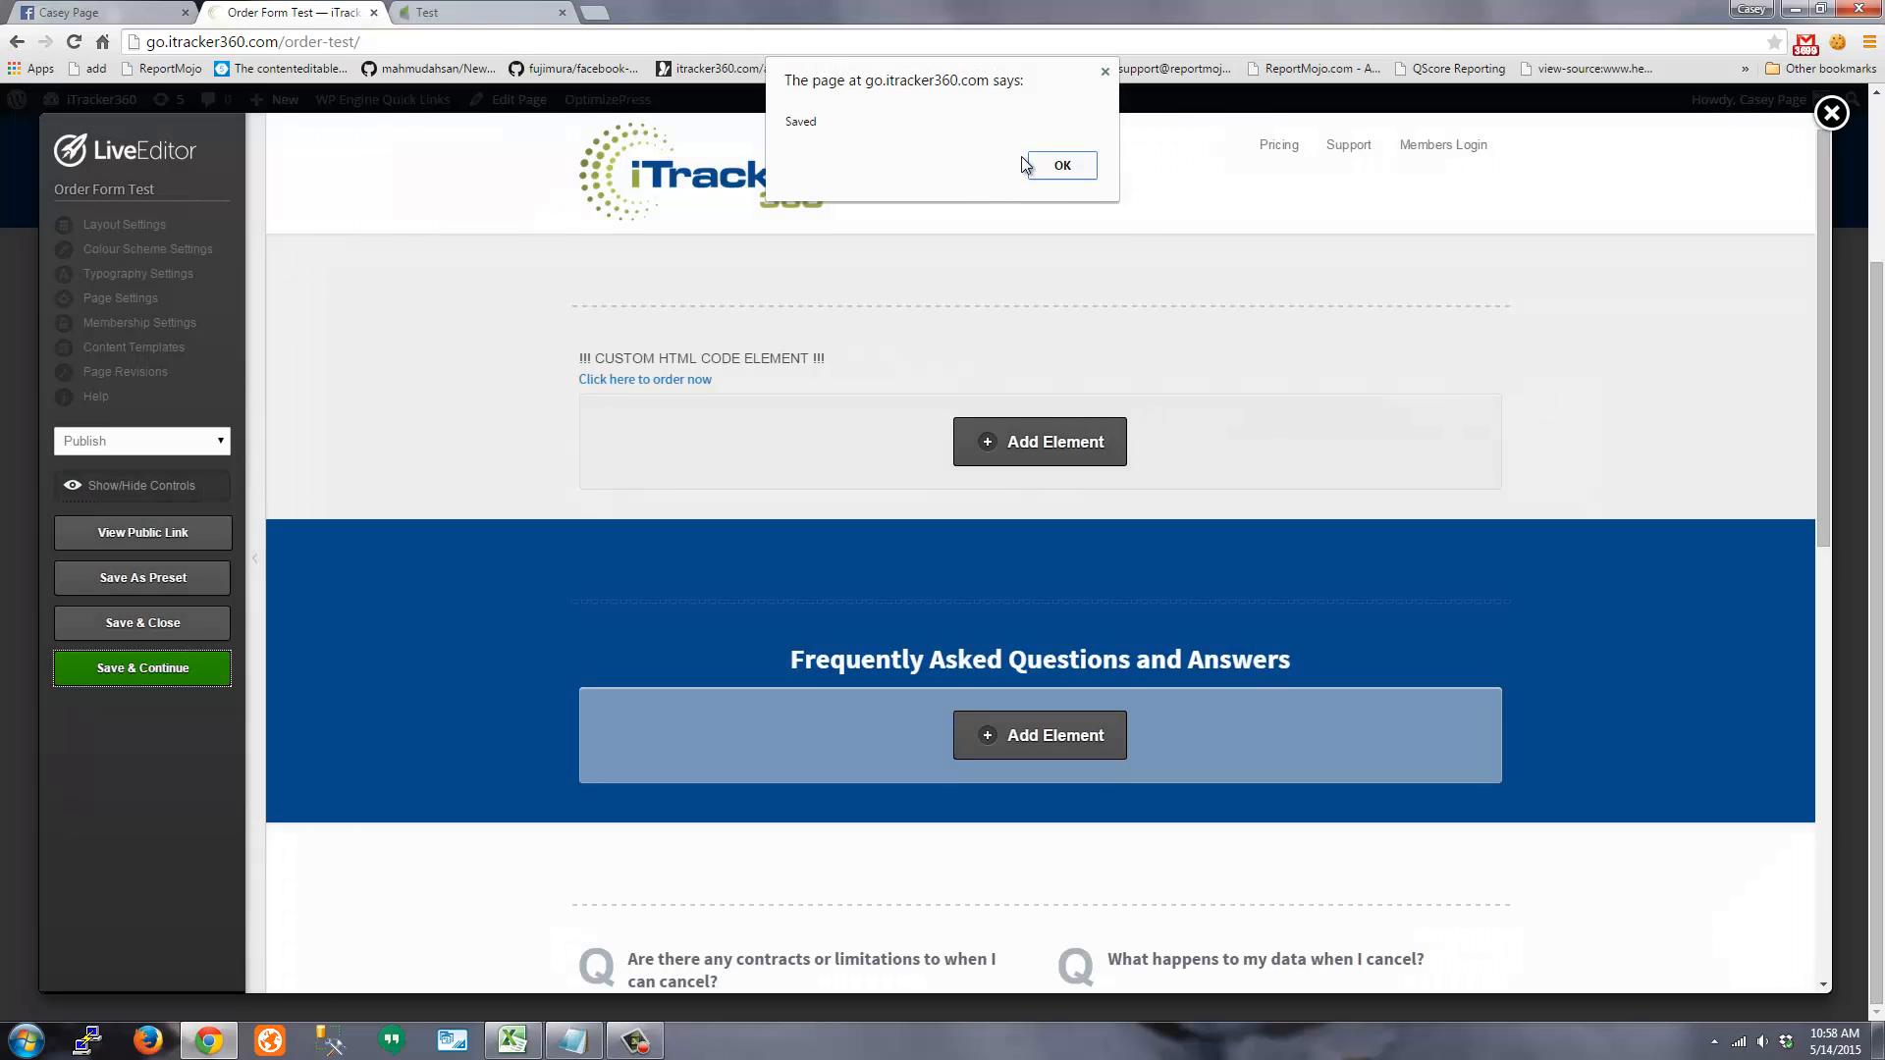
left_click(1060, 165)
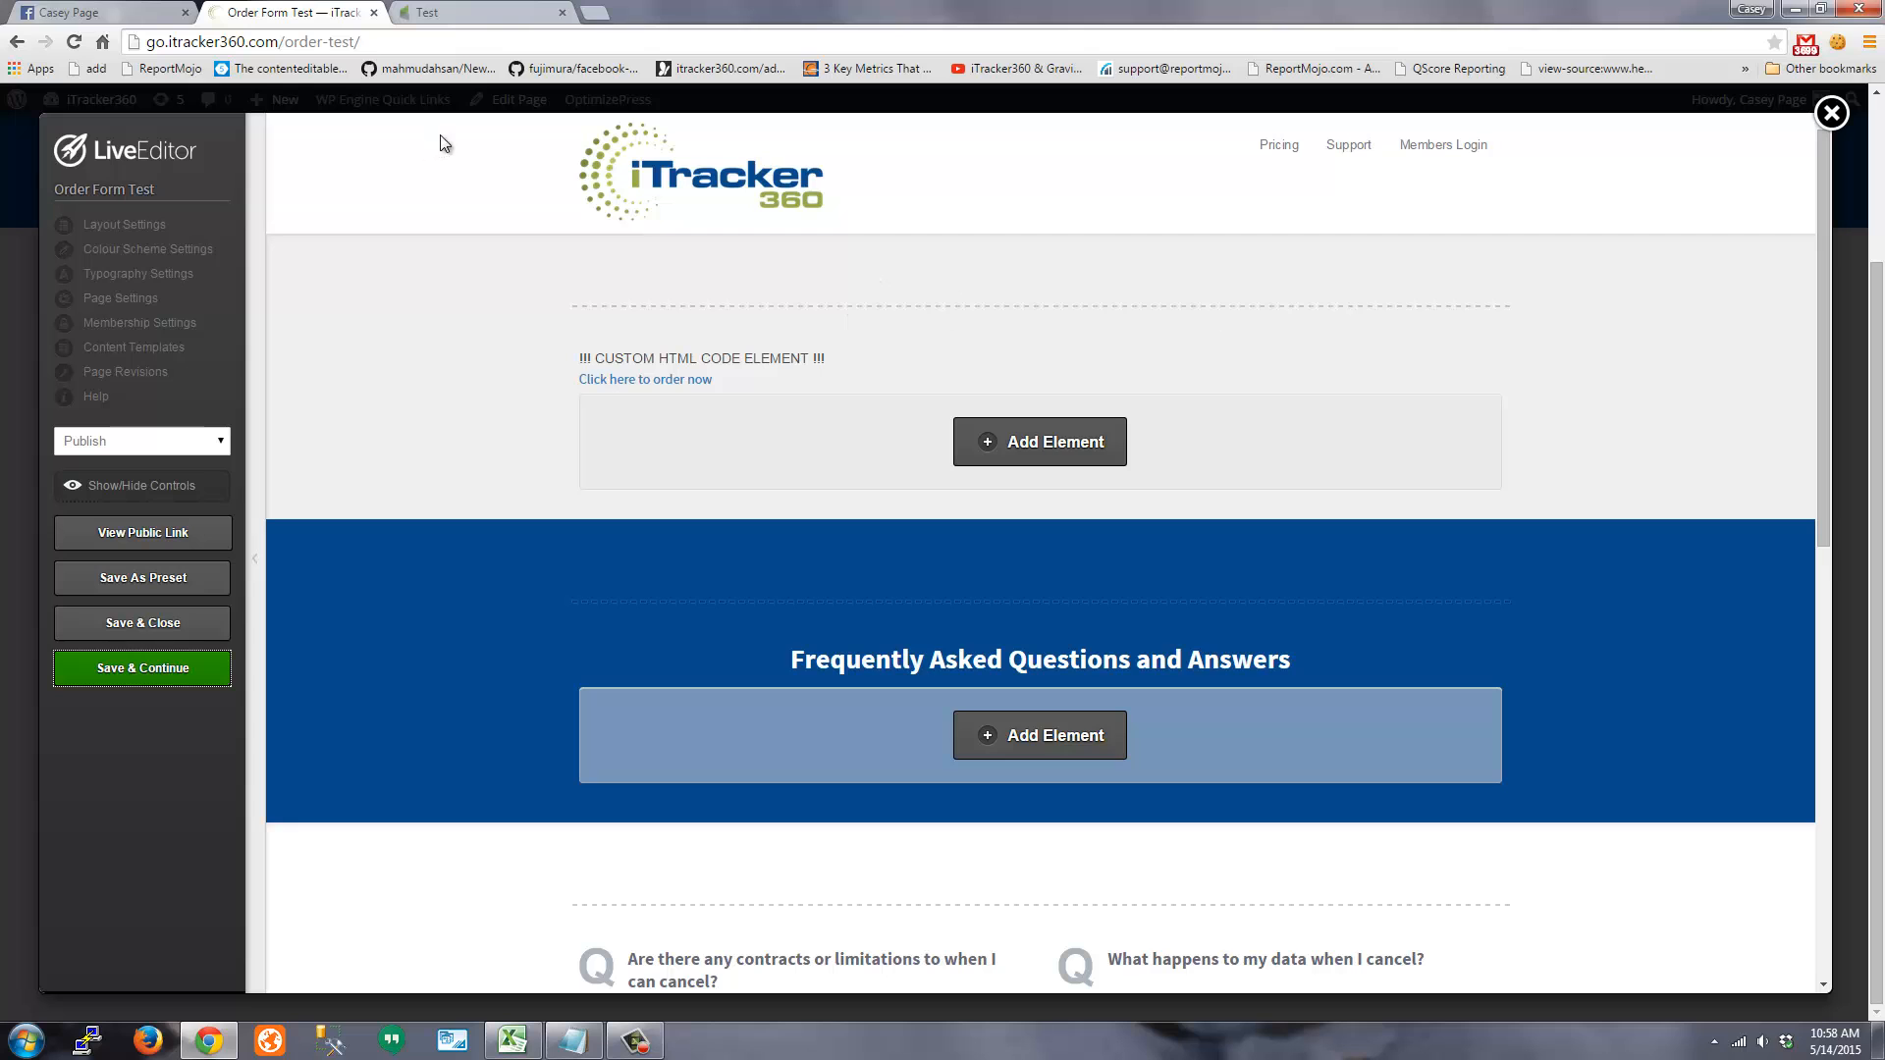
left_click(1833, 116)
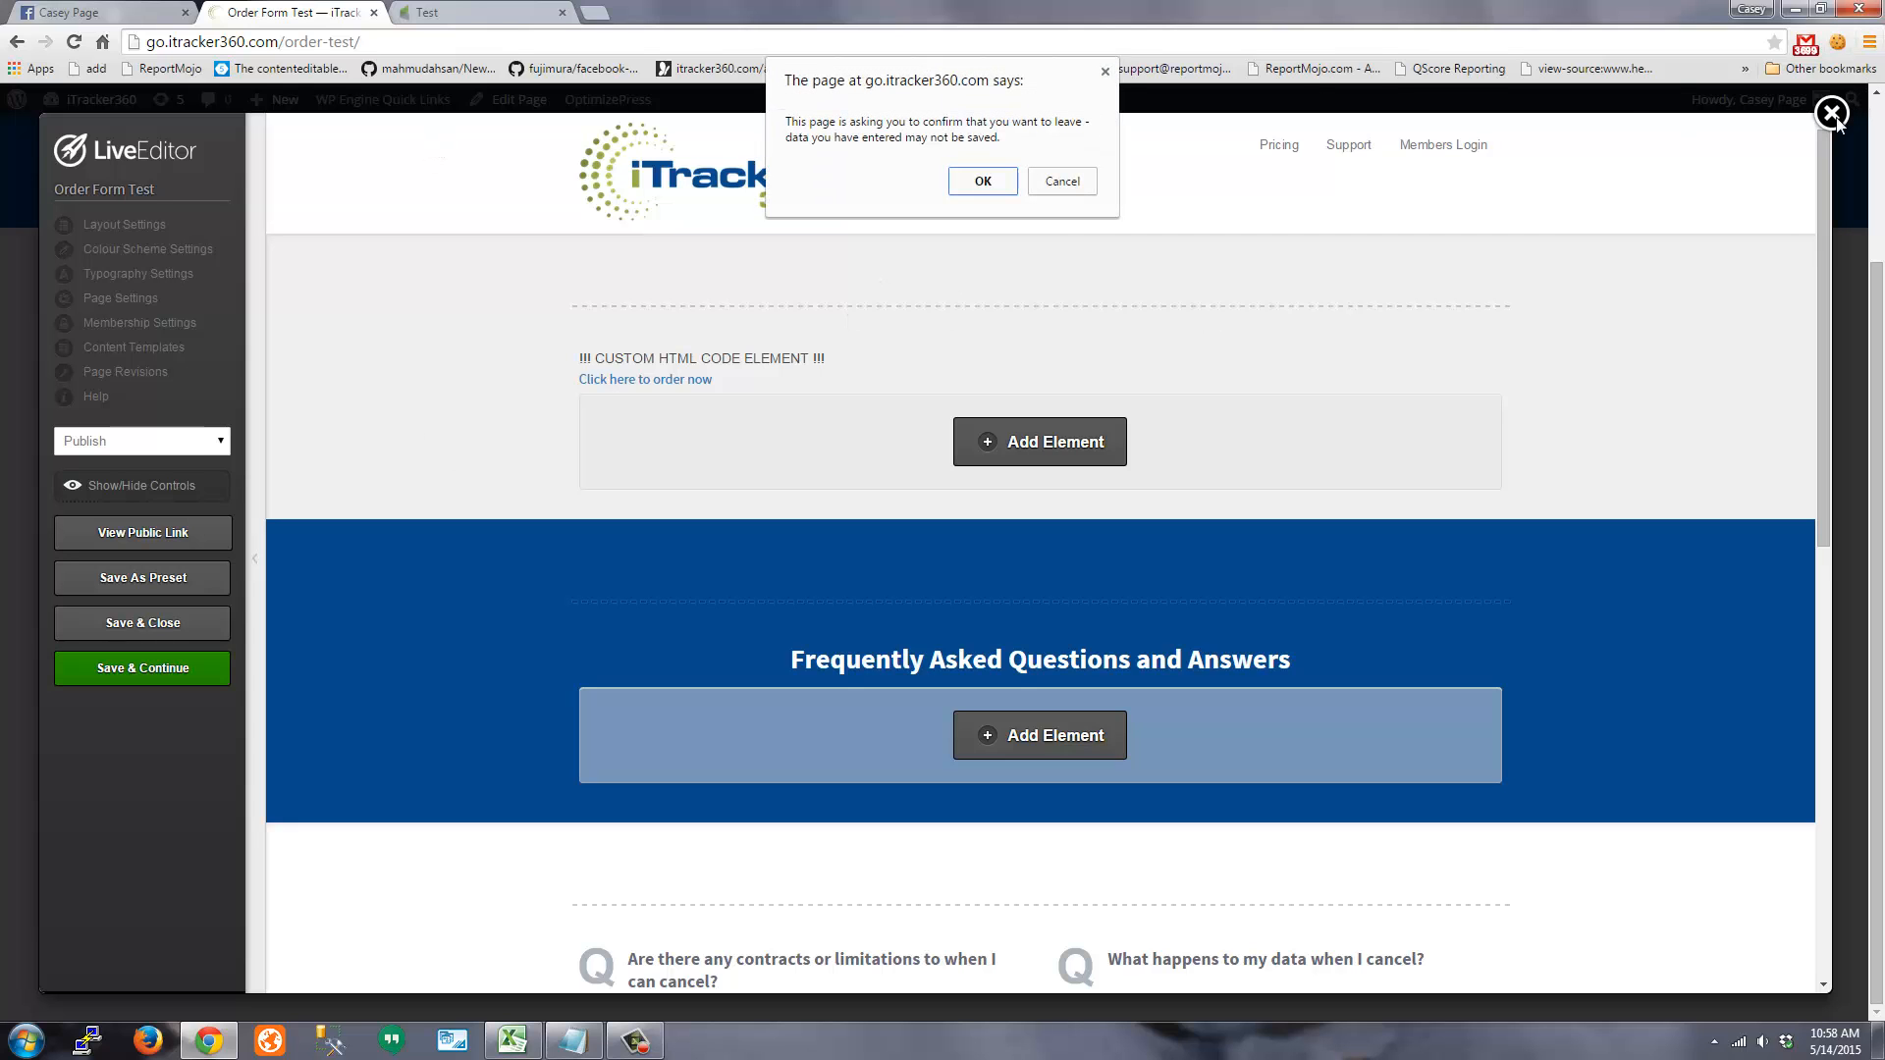
left_click(979, 179)
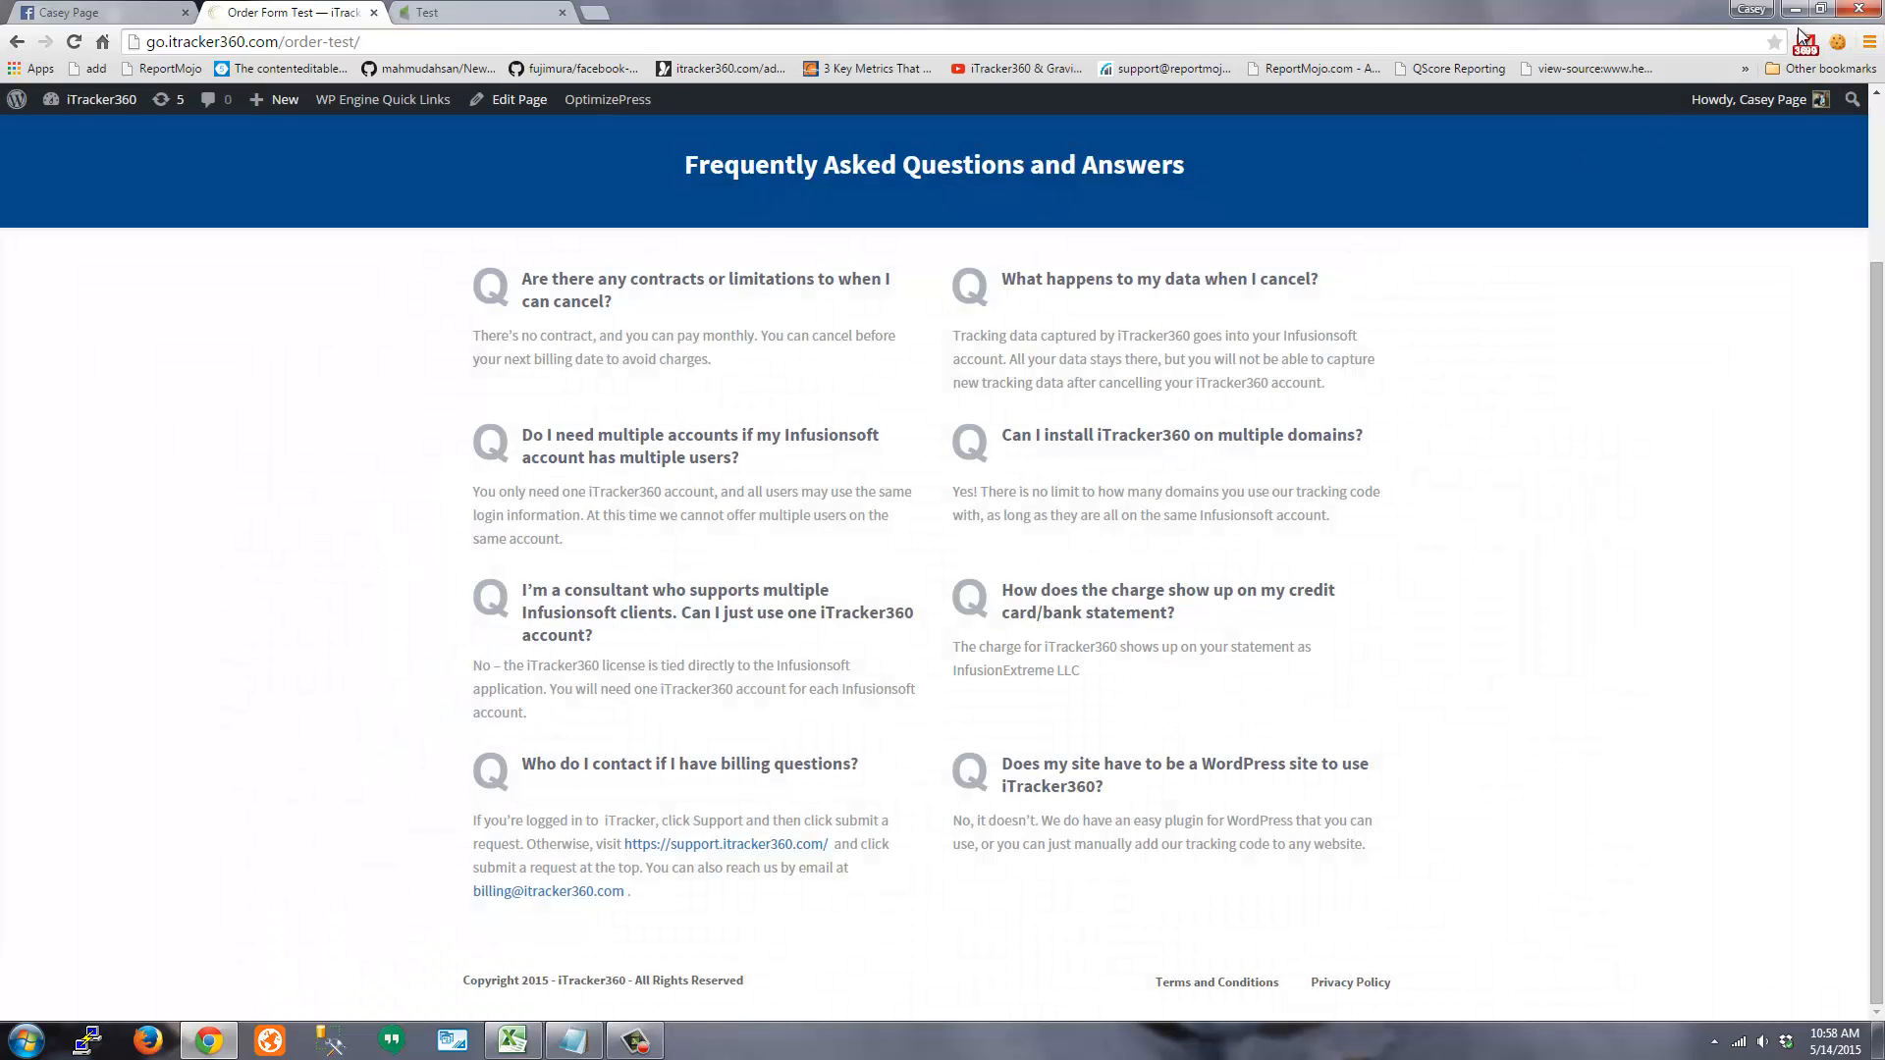
Delete all cookies for the Test tab with EditThisCookie, then close that tab
left_click(1837, 41)
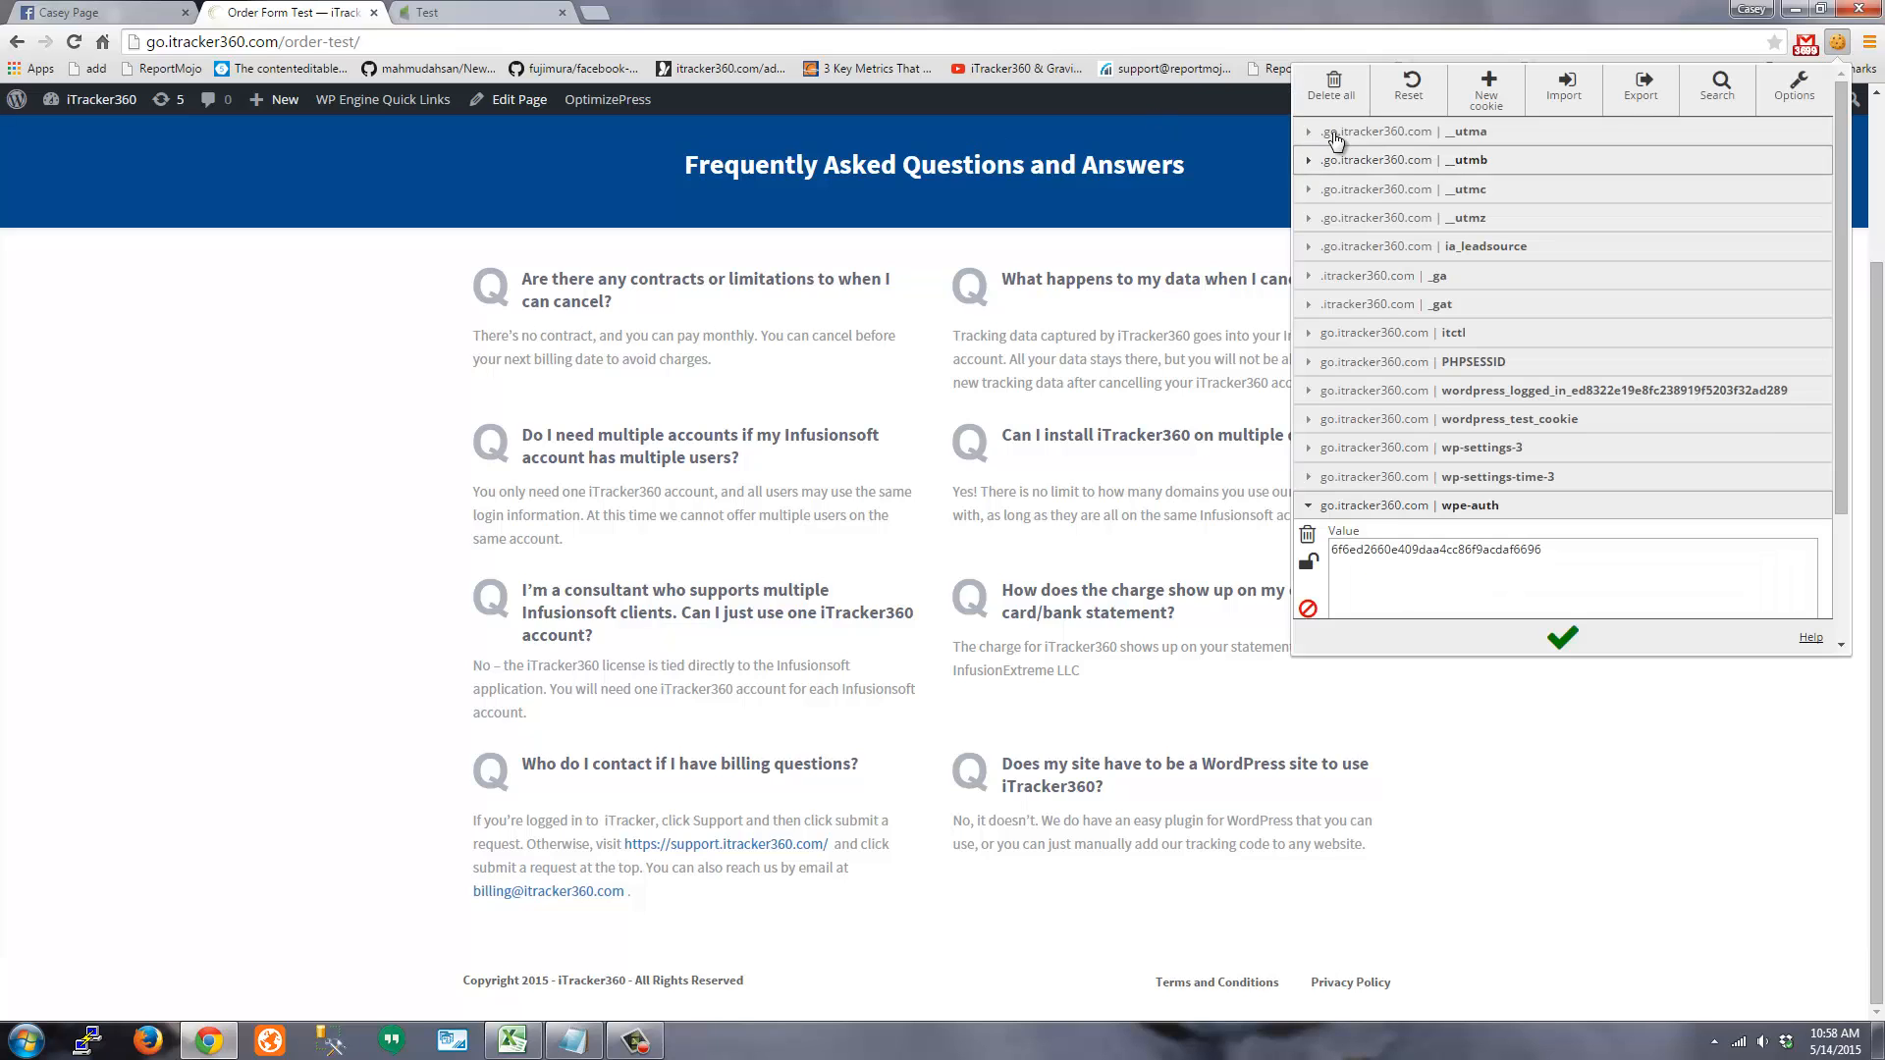
left_click(327, 187)
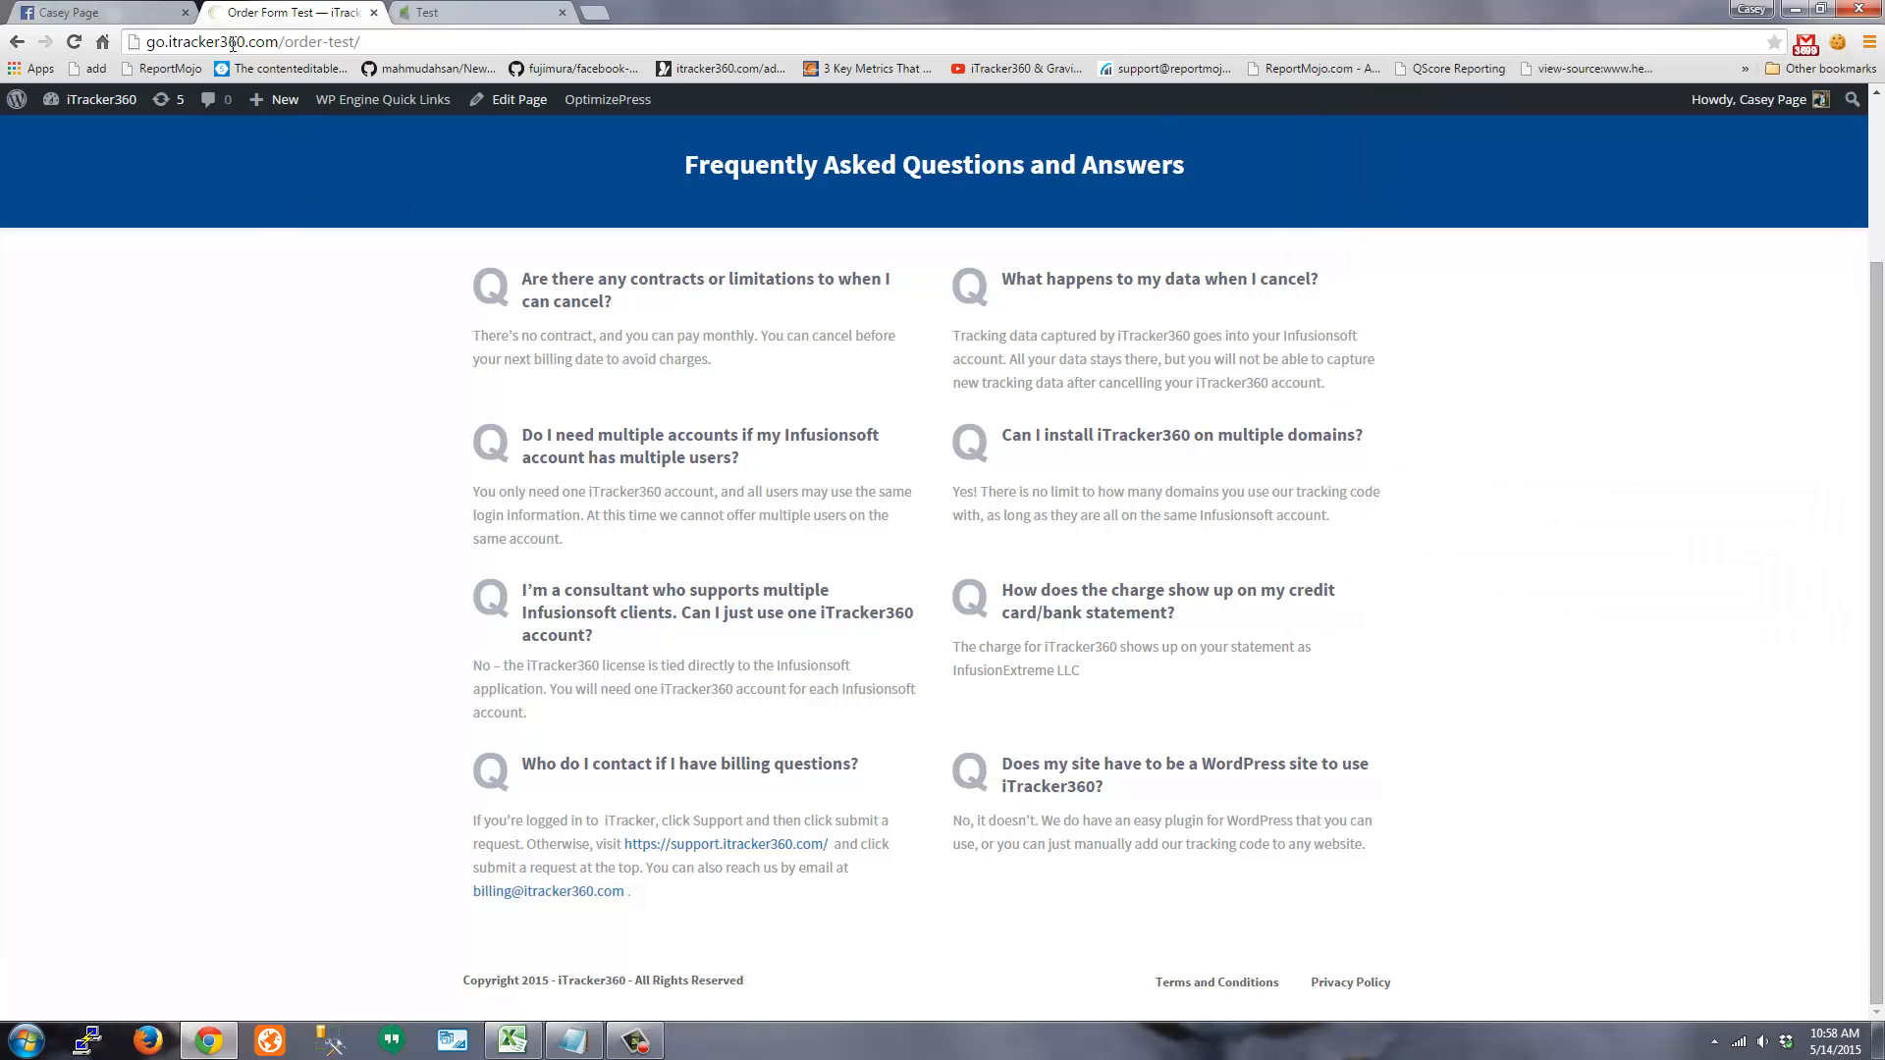
left_click(428, 14)
left_click(1837, 41)
left_click(1344, 89)
left_click(562, 12)
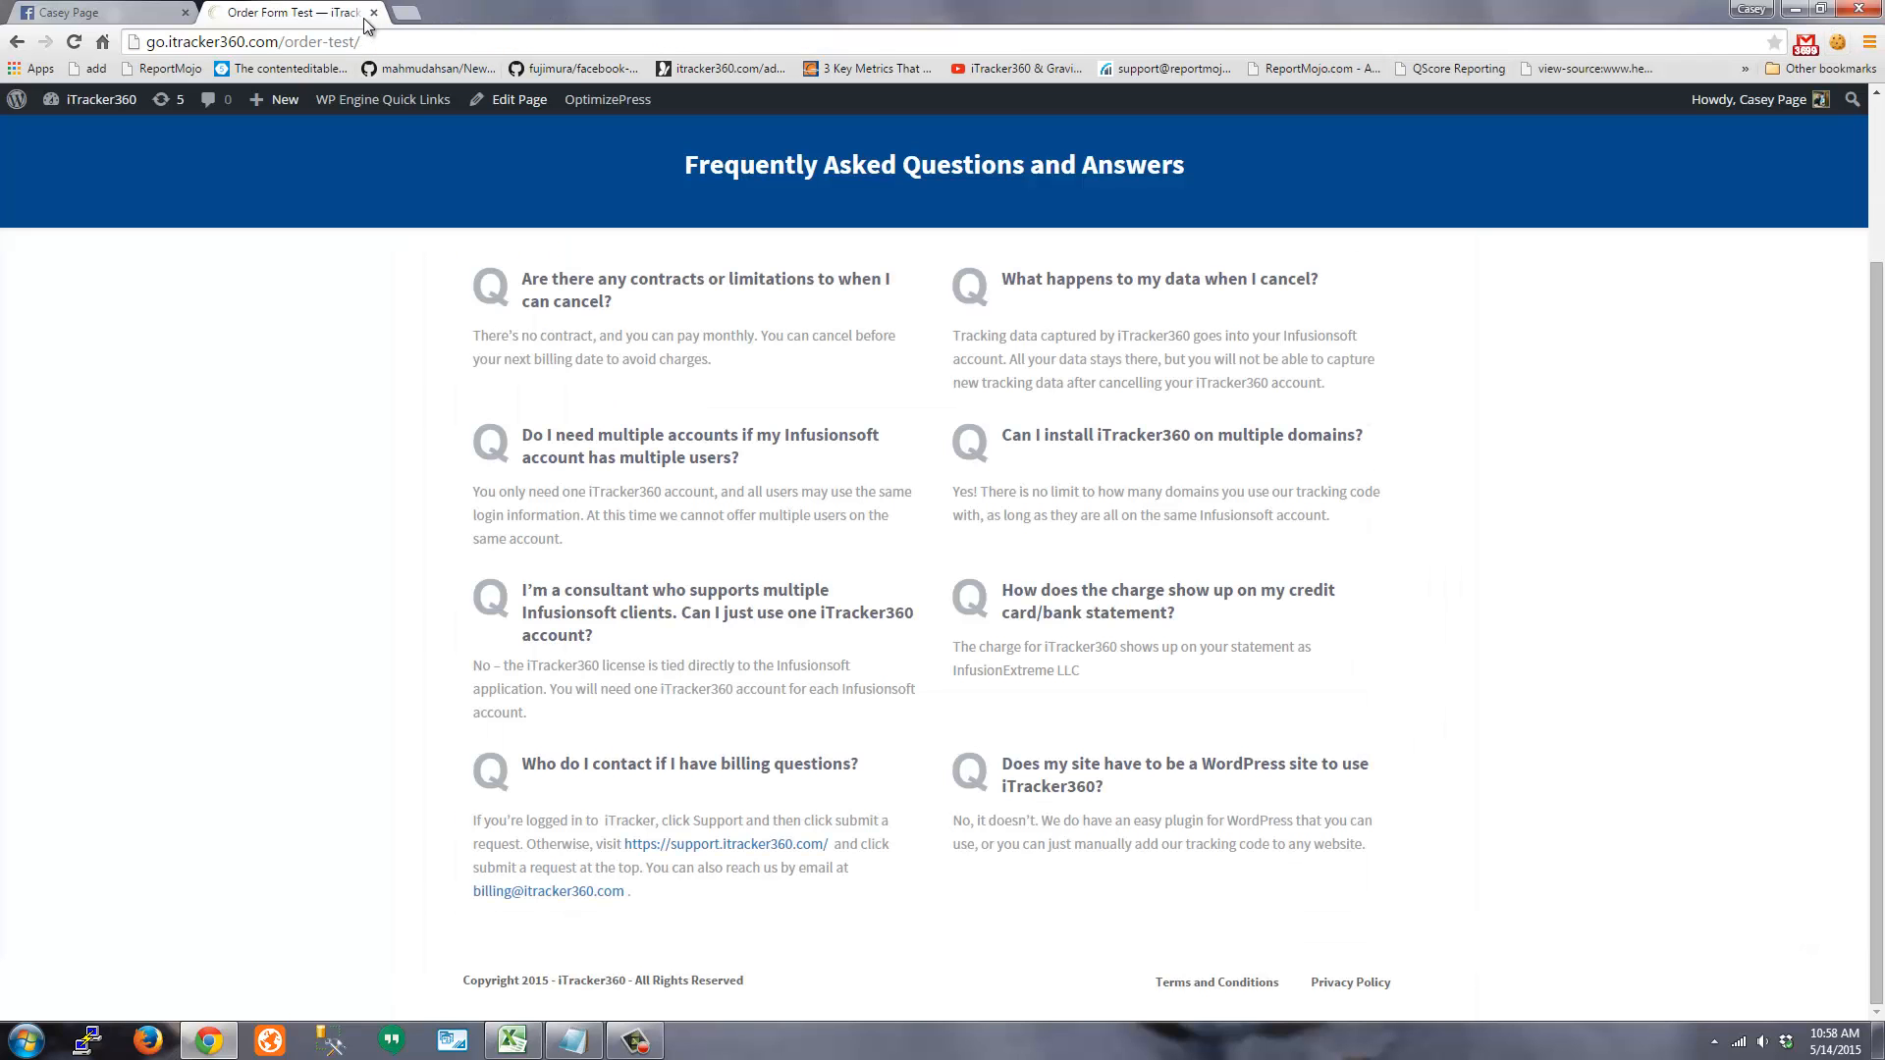
Close Order Form Test, open the Facebook post's tagged link, and switch the address to order-test
left_click(373, 13)
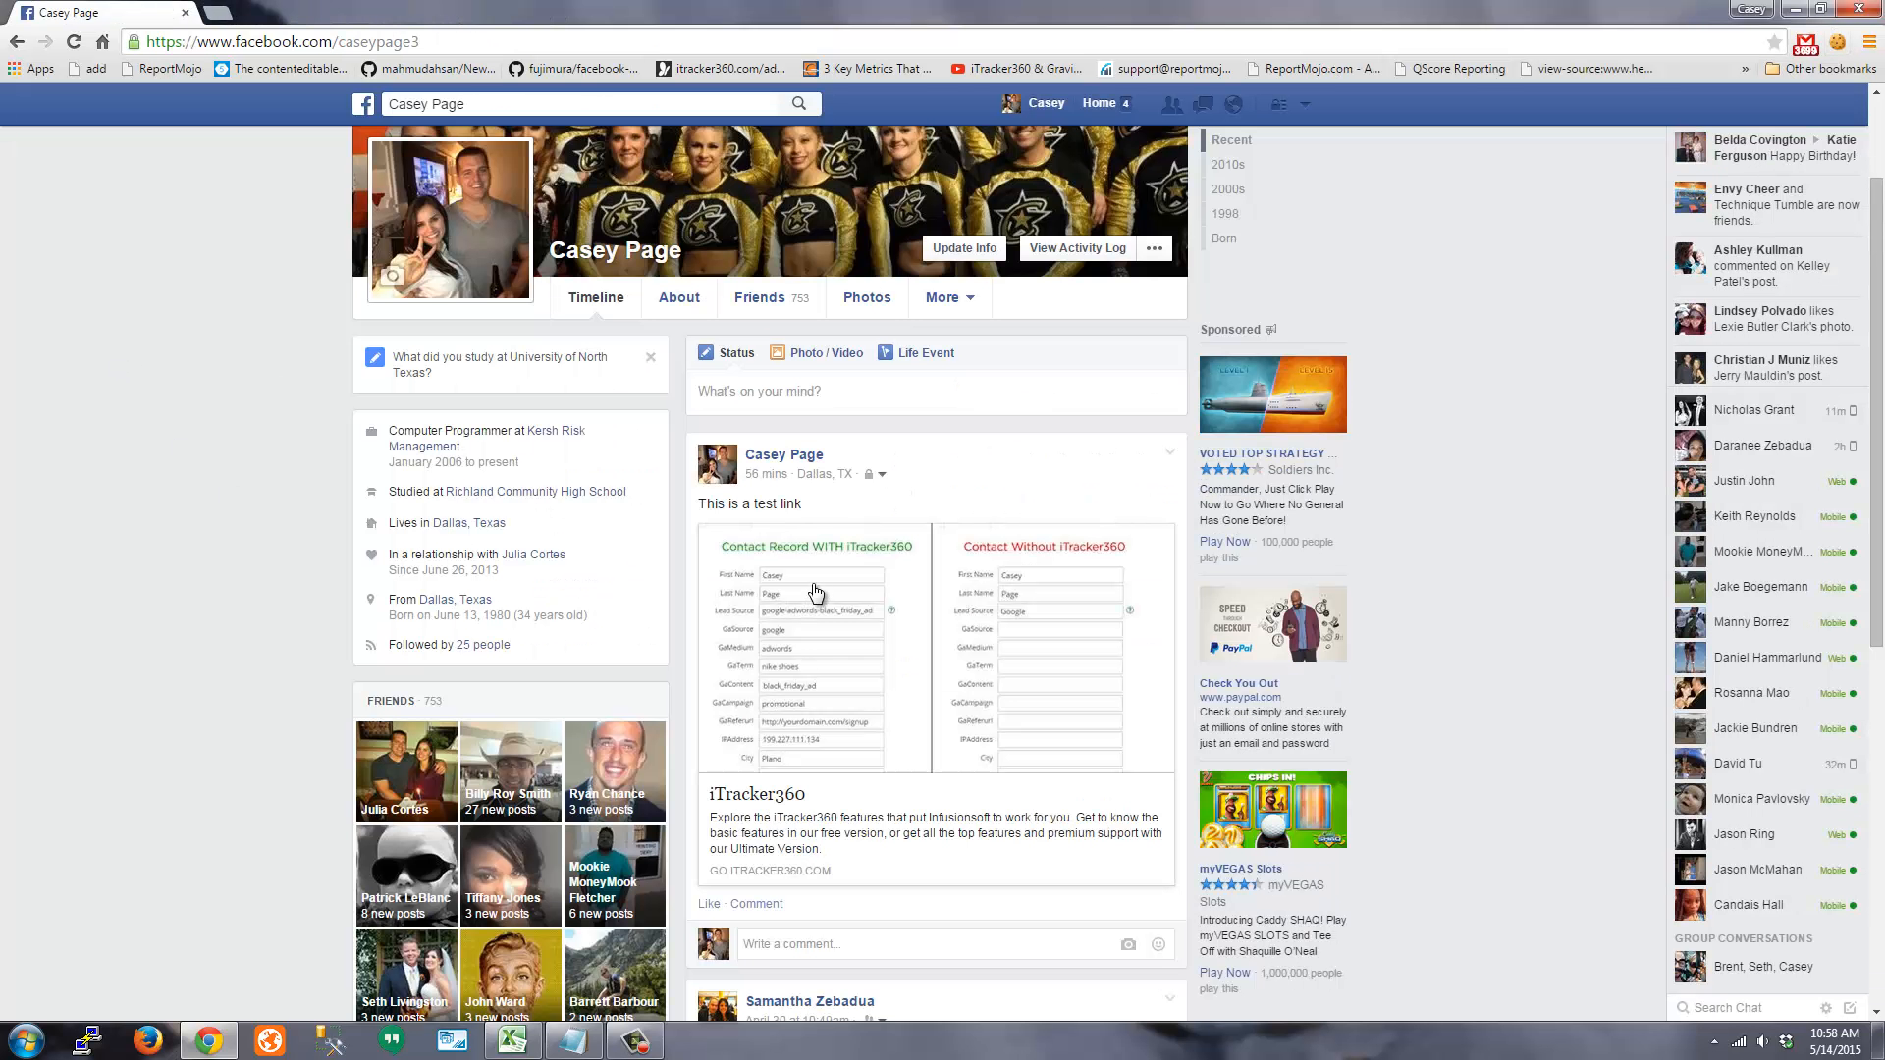
left_click(864, 605)
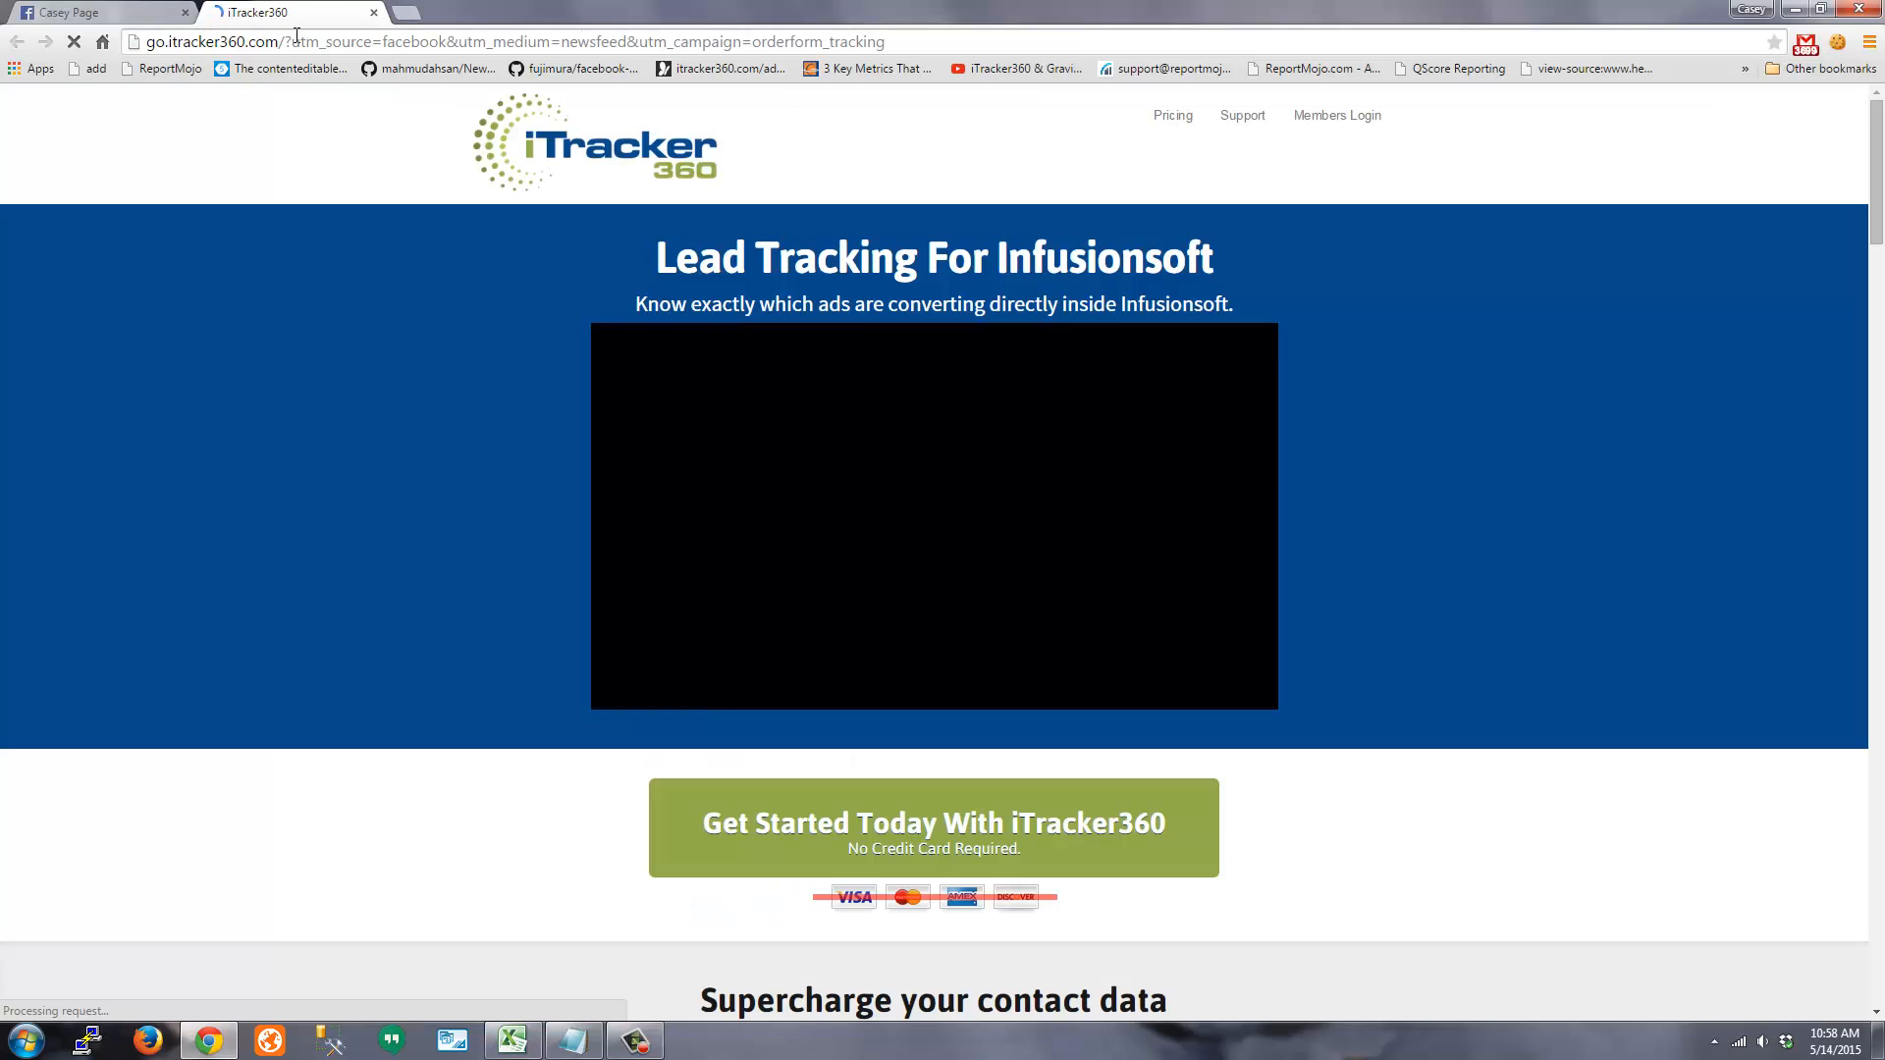
left_click_drag(285, 42, 1151, 35)
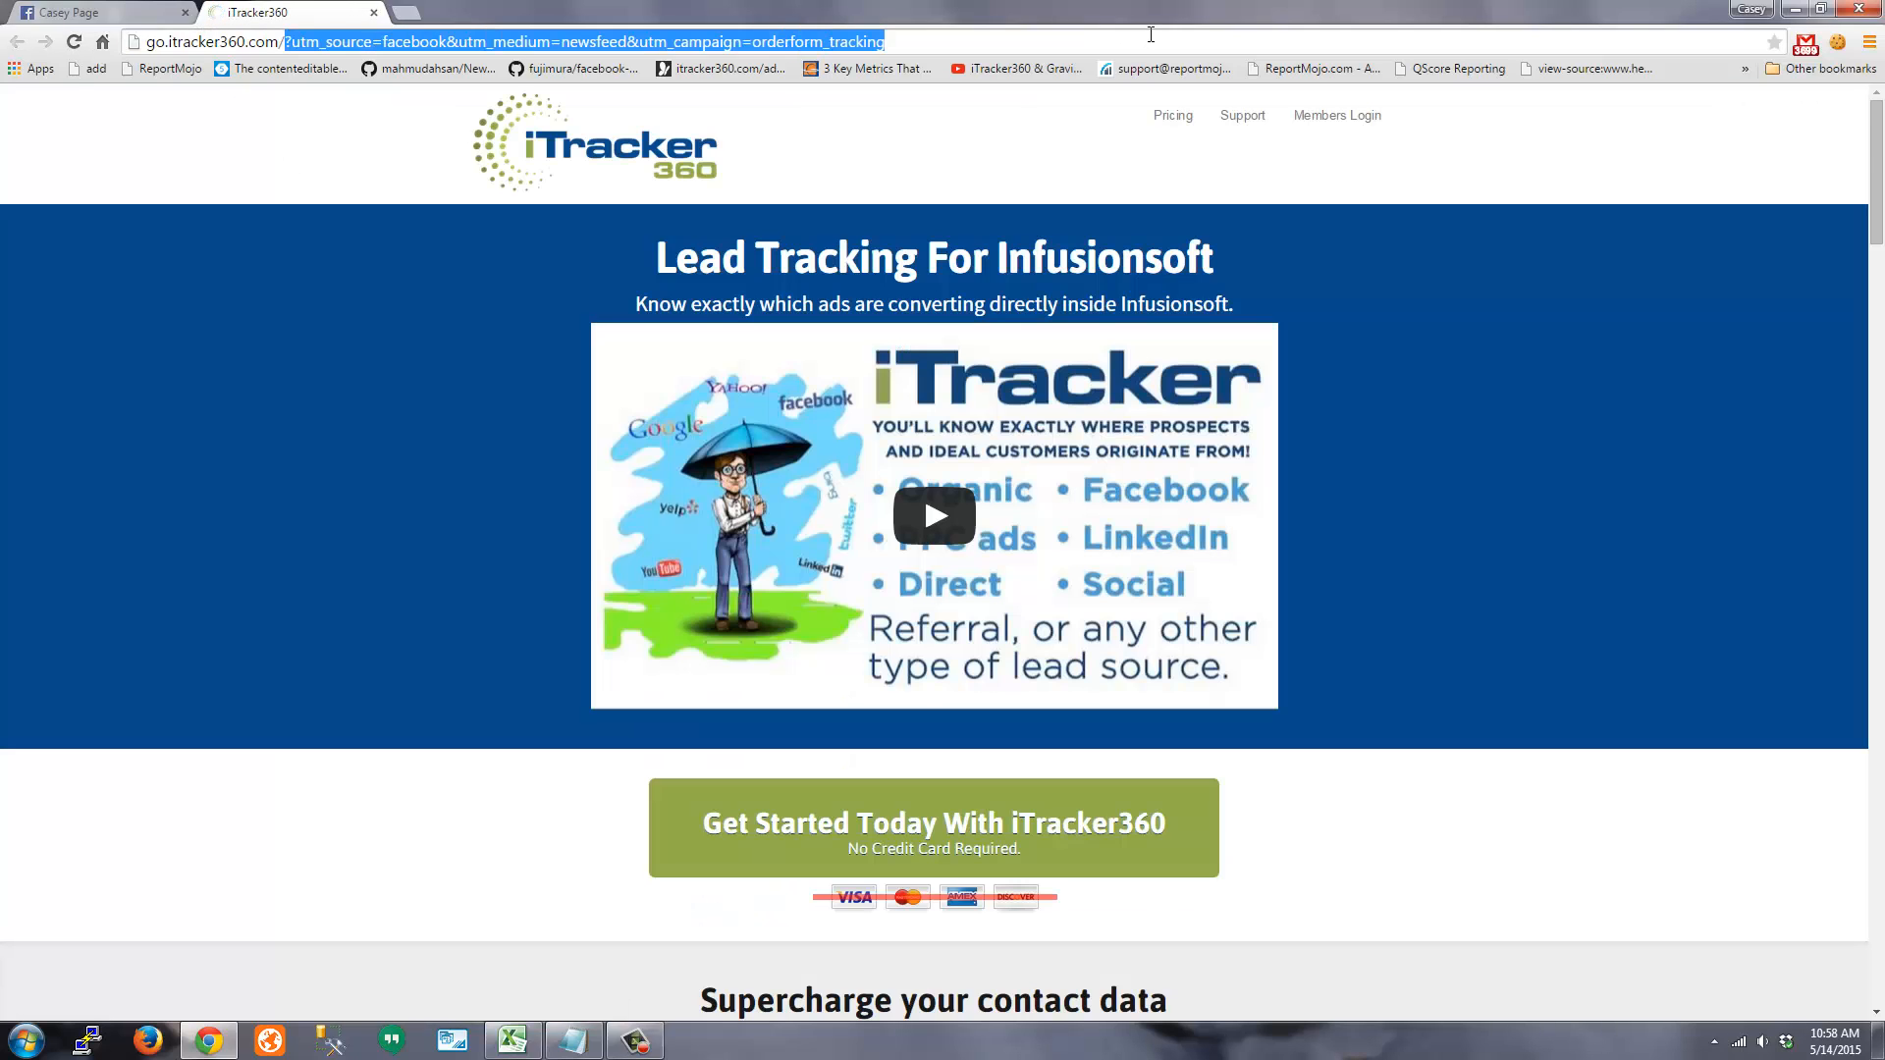
type("order")
key("Return")
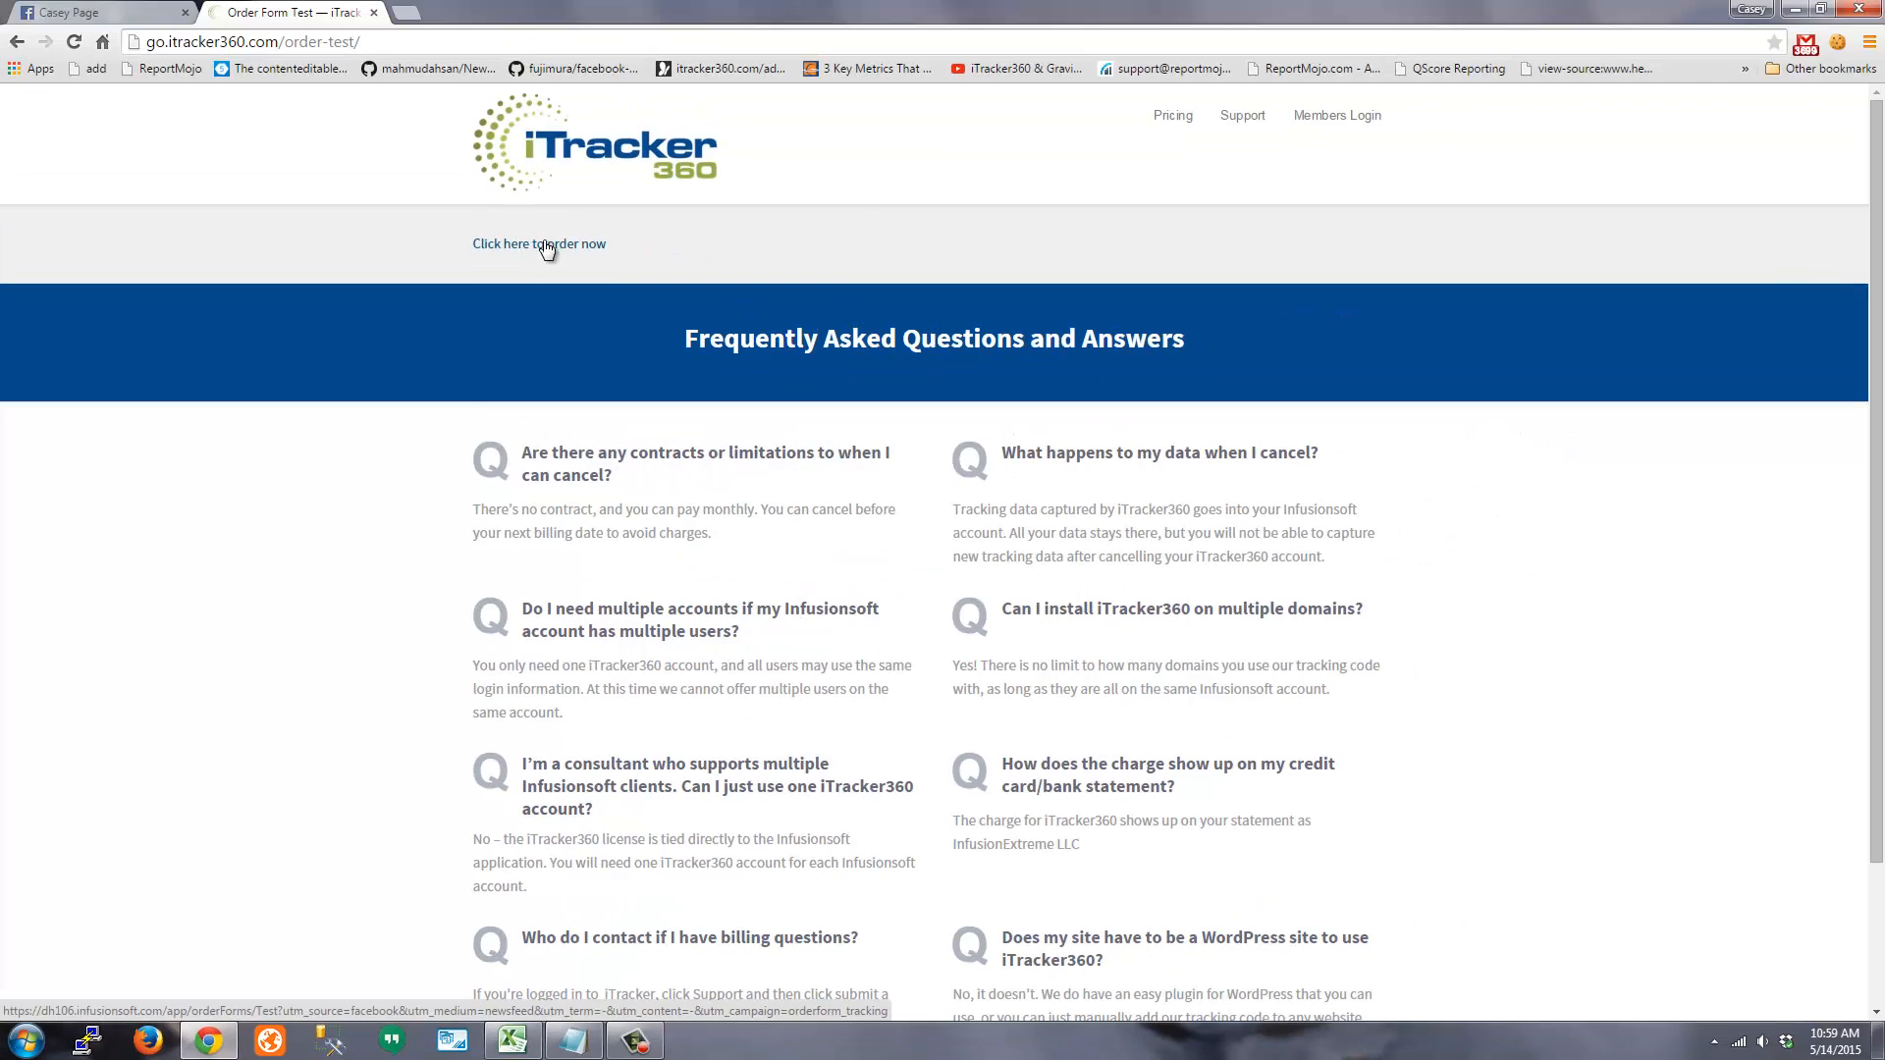
Open the Custom Tees order form through the UTM-tagged link and check the UTM values in its address
left_click(546, 243)
left_click_drag(512, 41, 1442, 39)
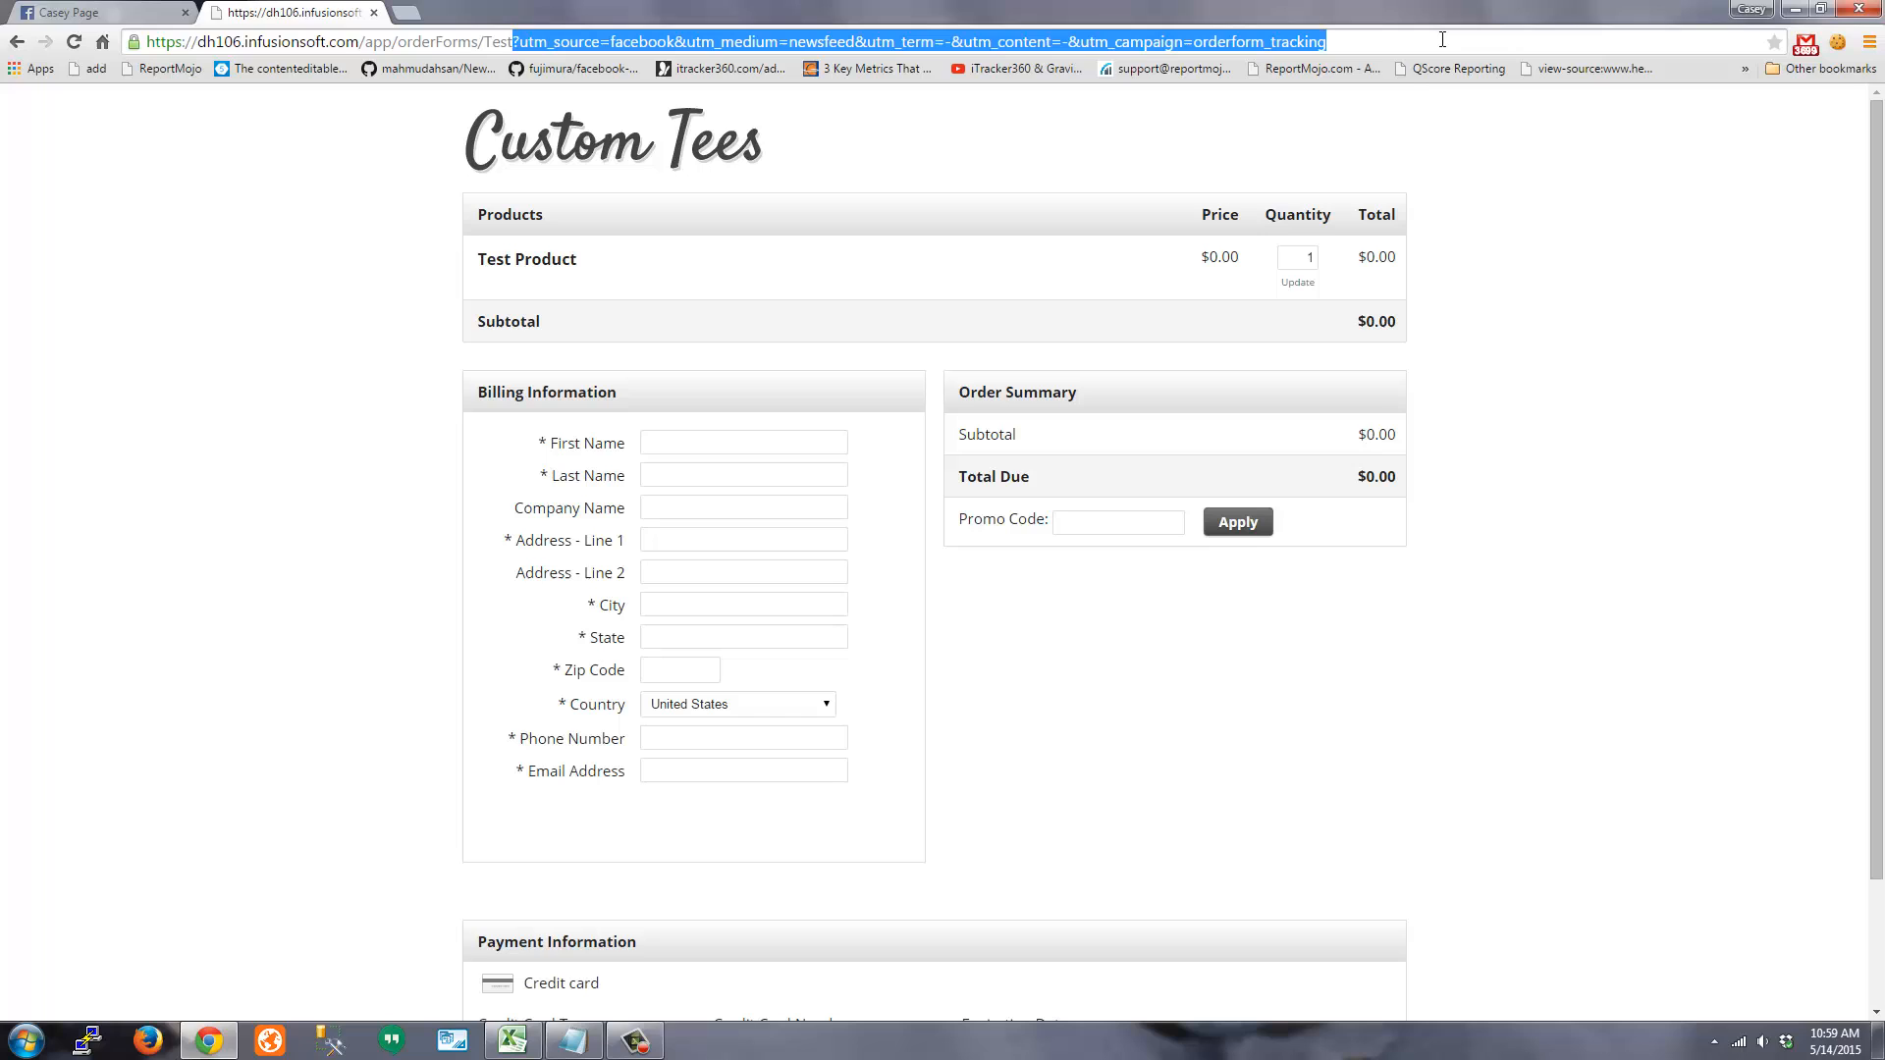
left_click(224, 353)
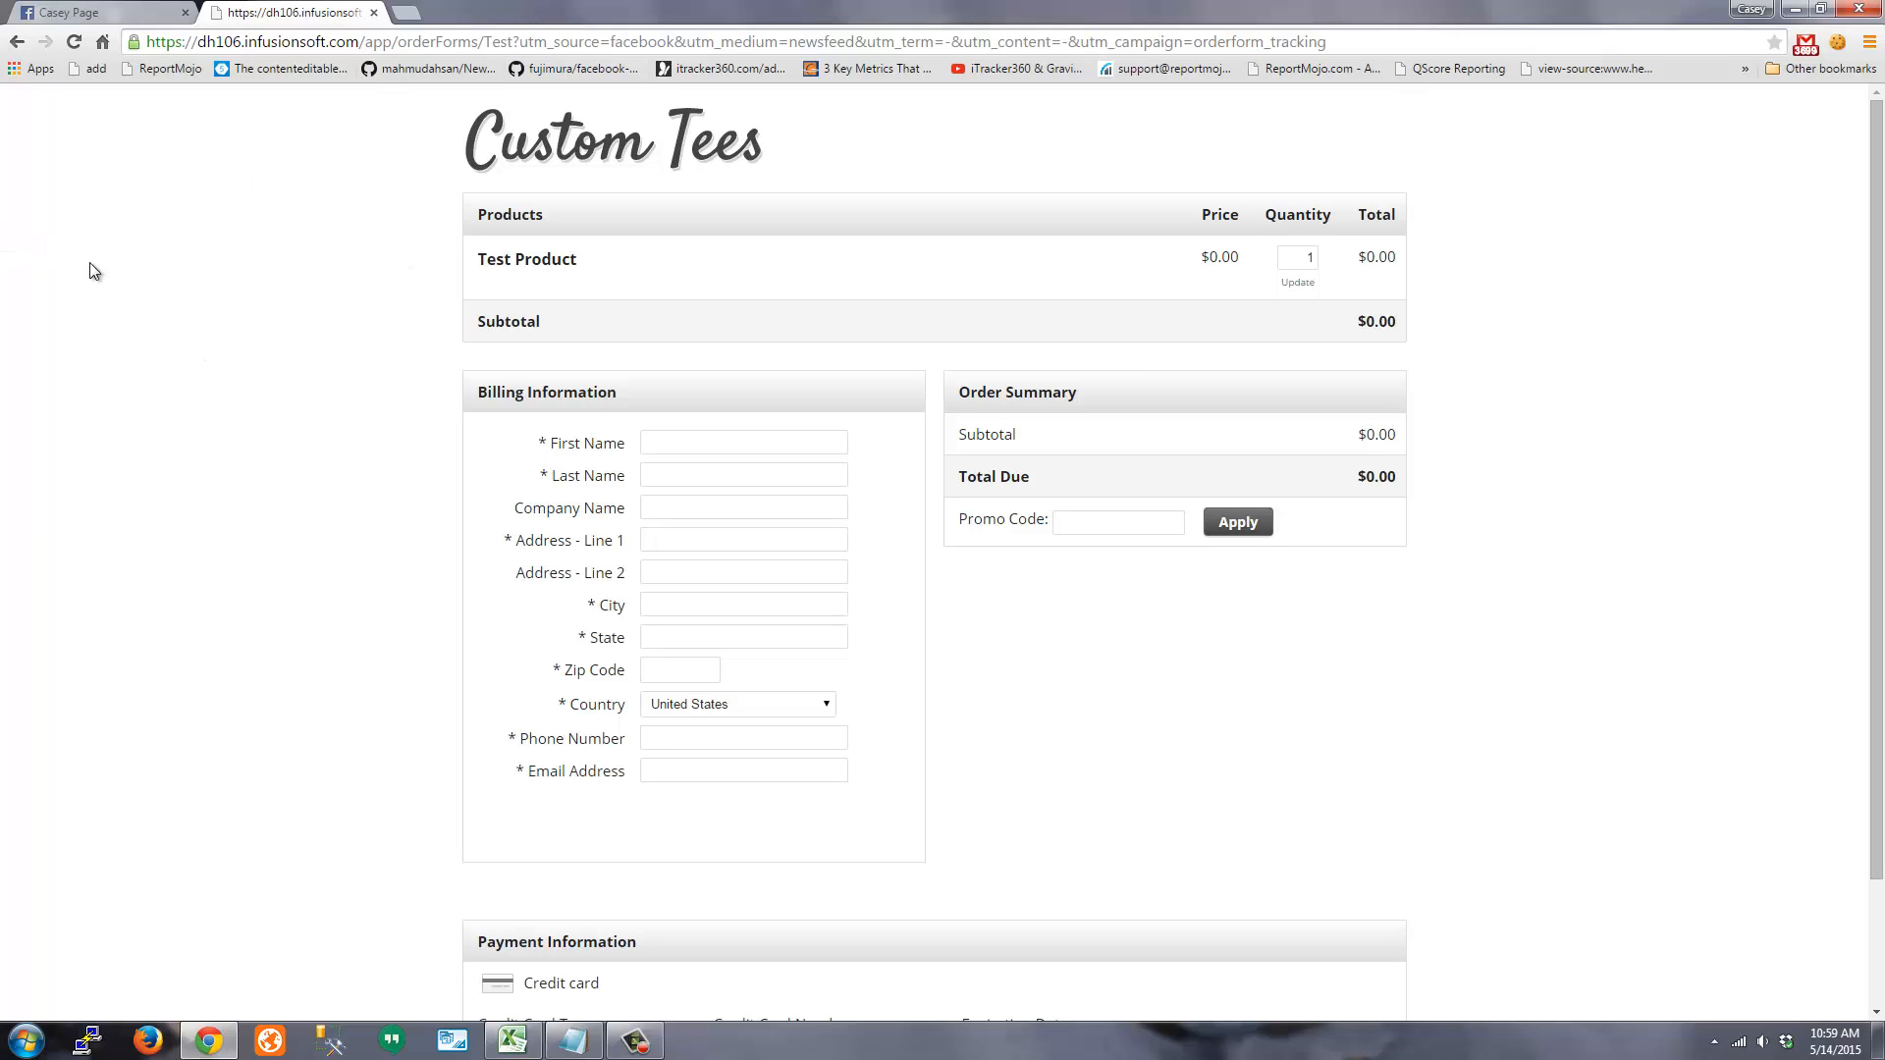
Fill in first name 'test' and company '123', accepting the saved address suggestion
left_click(658, 447)
type("test")
key("Tab")
key("Tab")
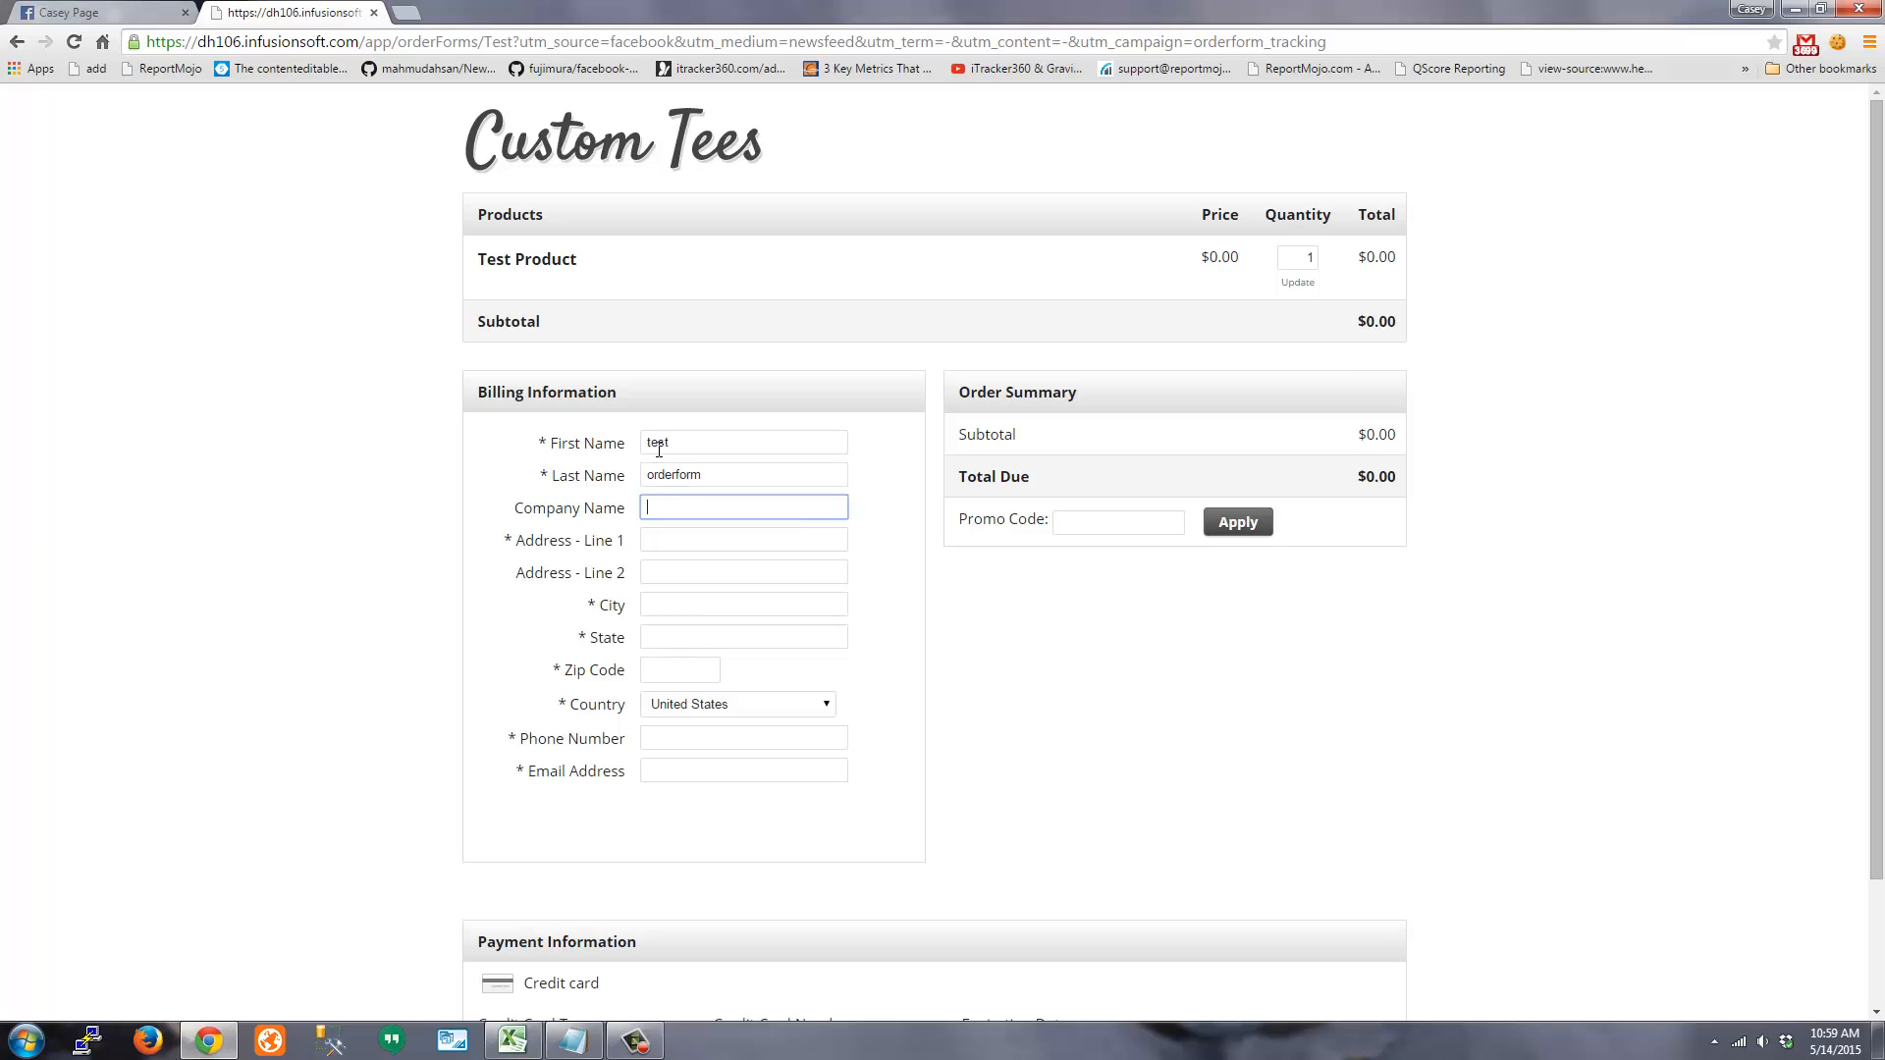
key("Tab")
type("123")
key("Down")
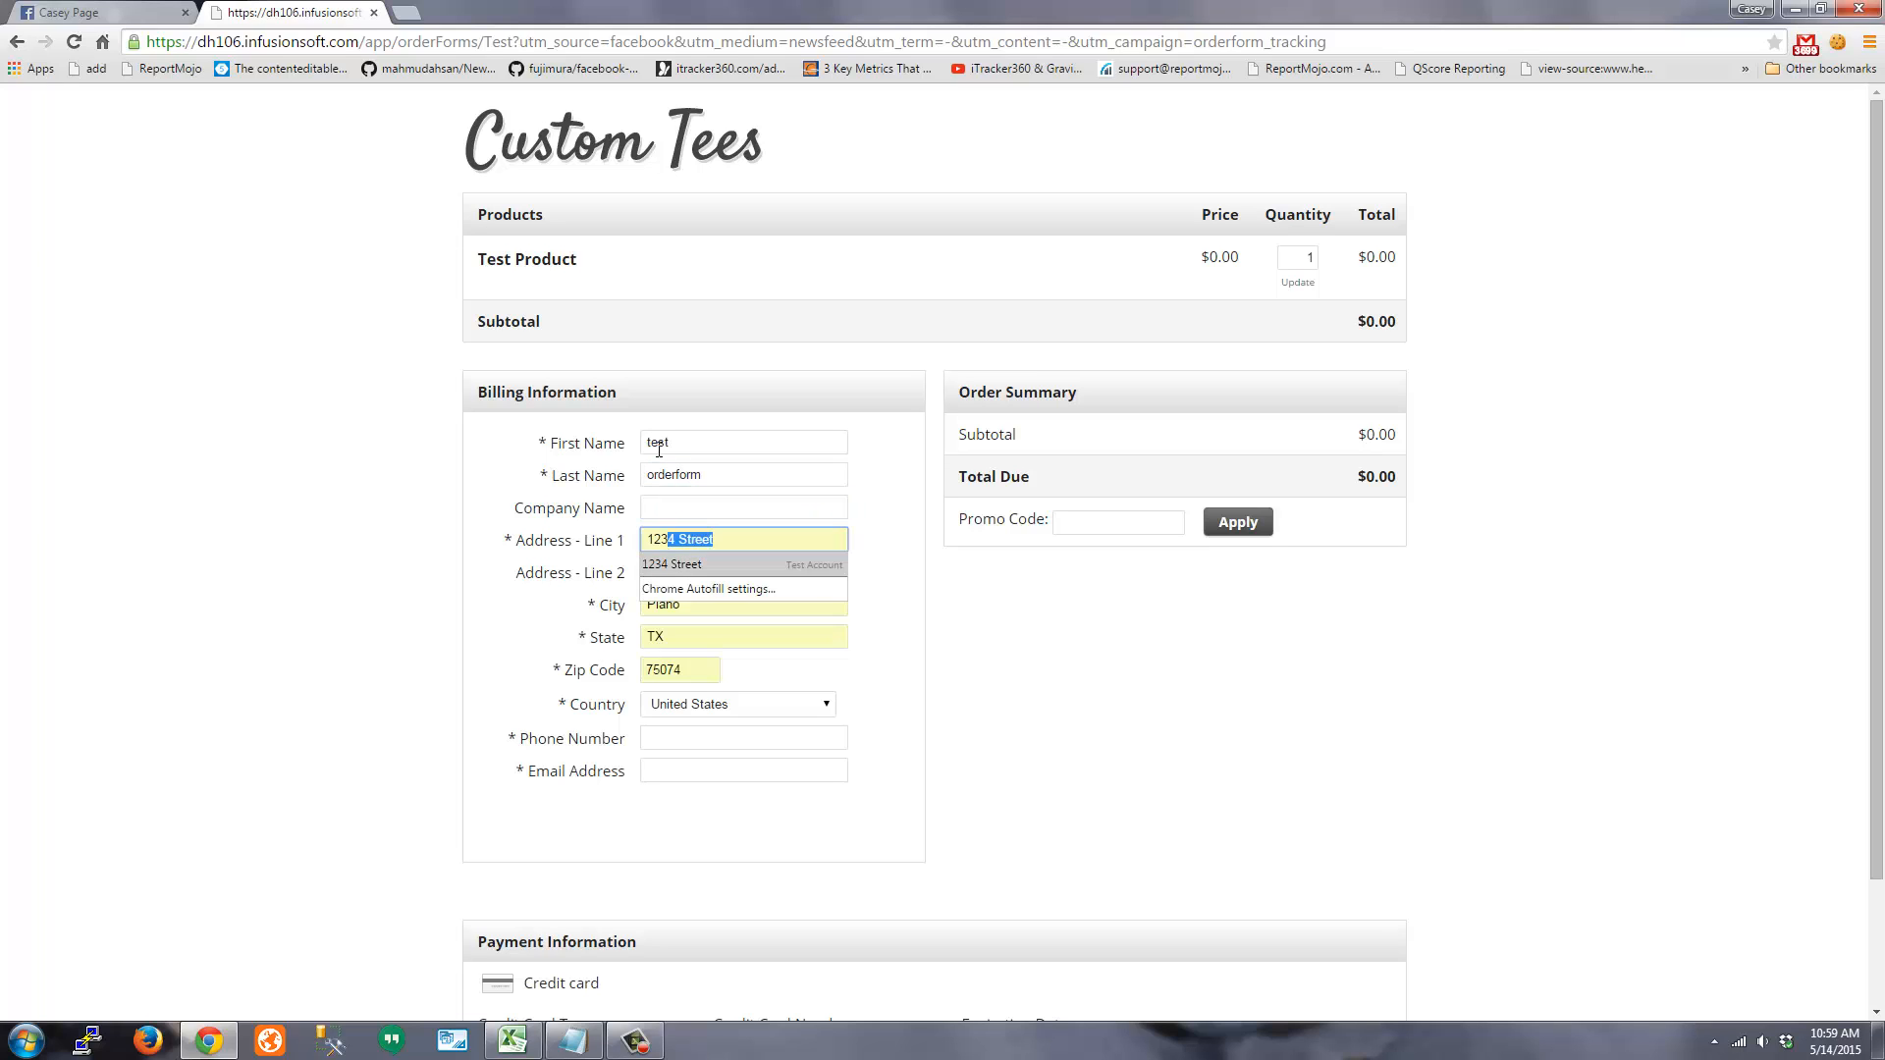
key("Return")
key("Tab")
key("Tab")
key("Tab")
key("Tab")
key("Tab")
Enter the phone number and the contact's e-mail address, correcting typos in the e-mail
key("Tab")
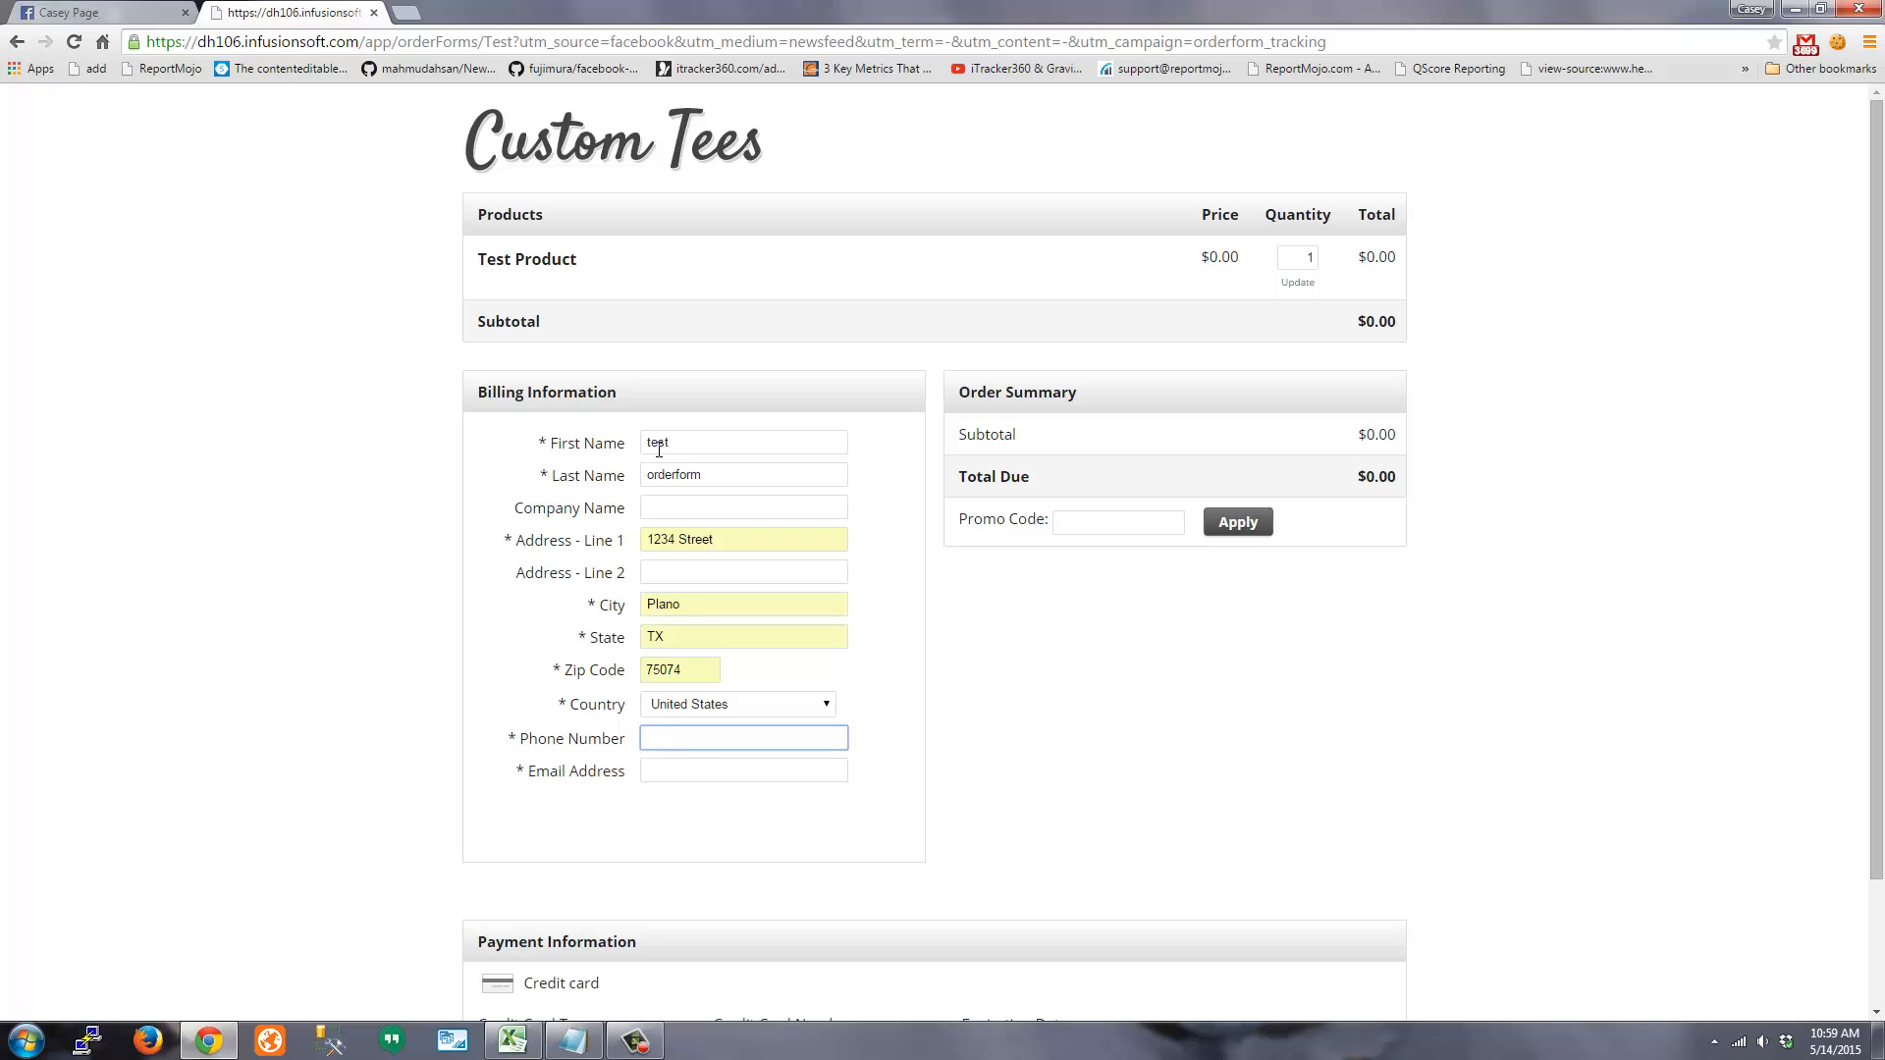
type("2142142144")
key("Tab")
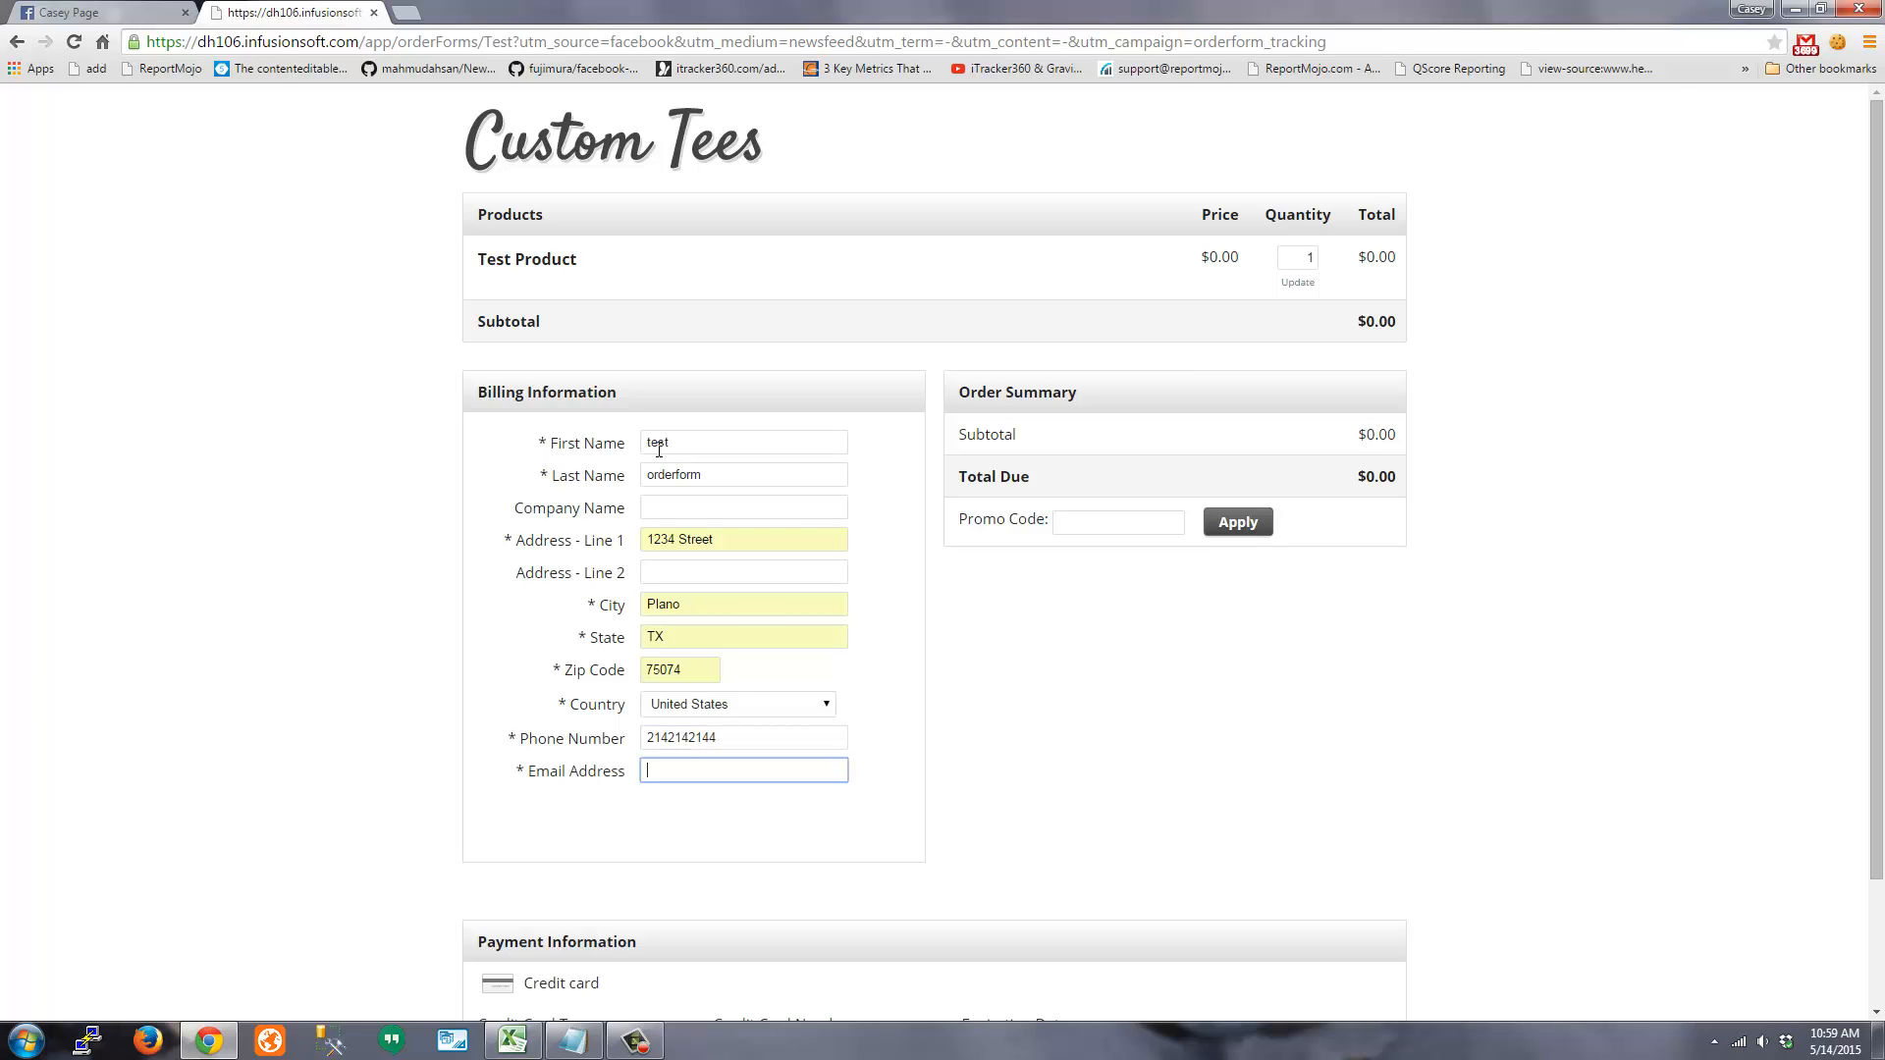
key("ctrl+a")
left_click(269, 631)
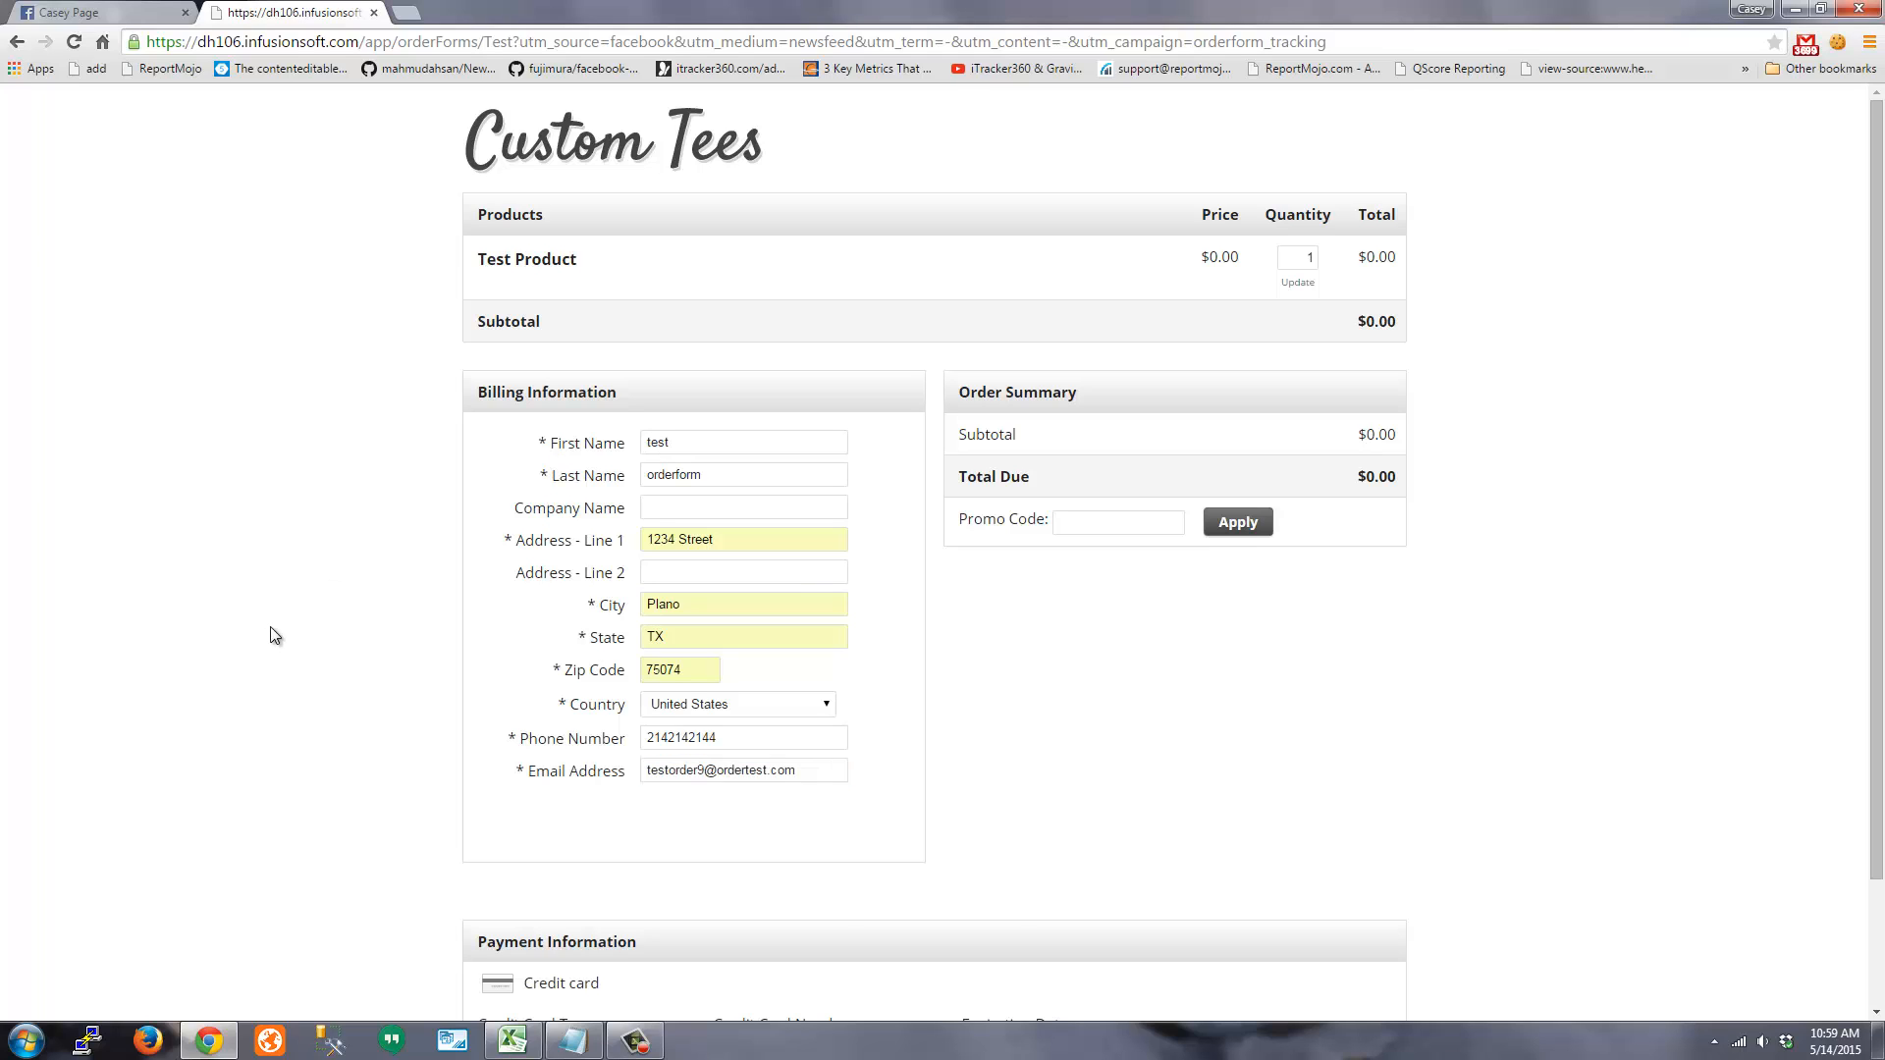
scroll(775, 887, "down", 2)
Paste the test card number, choose Visa as card type and set the expiration year to 2018
left_click(572, 1040)
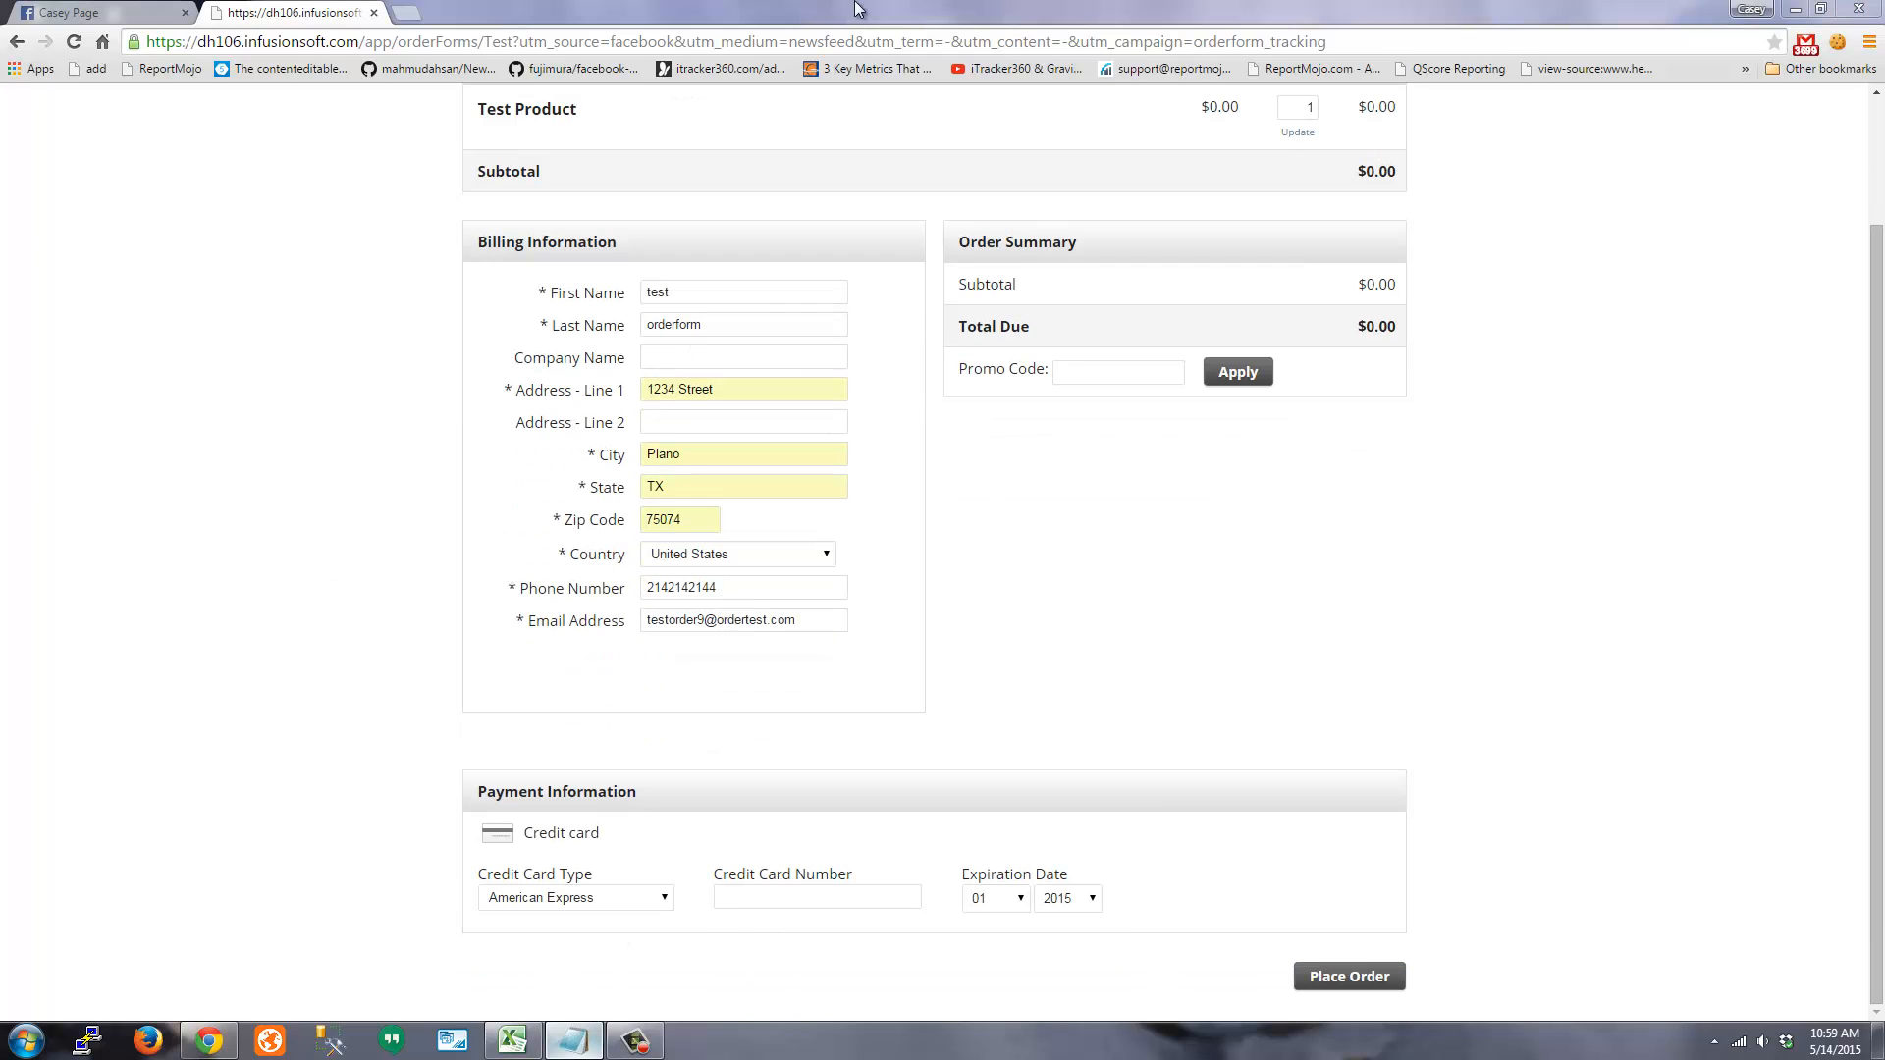
left_click(319, 437)
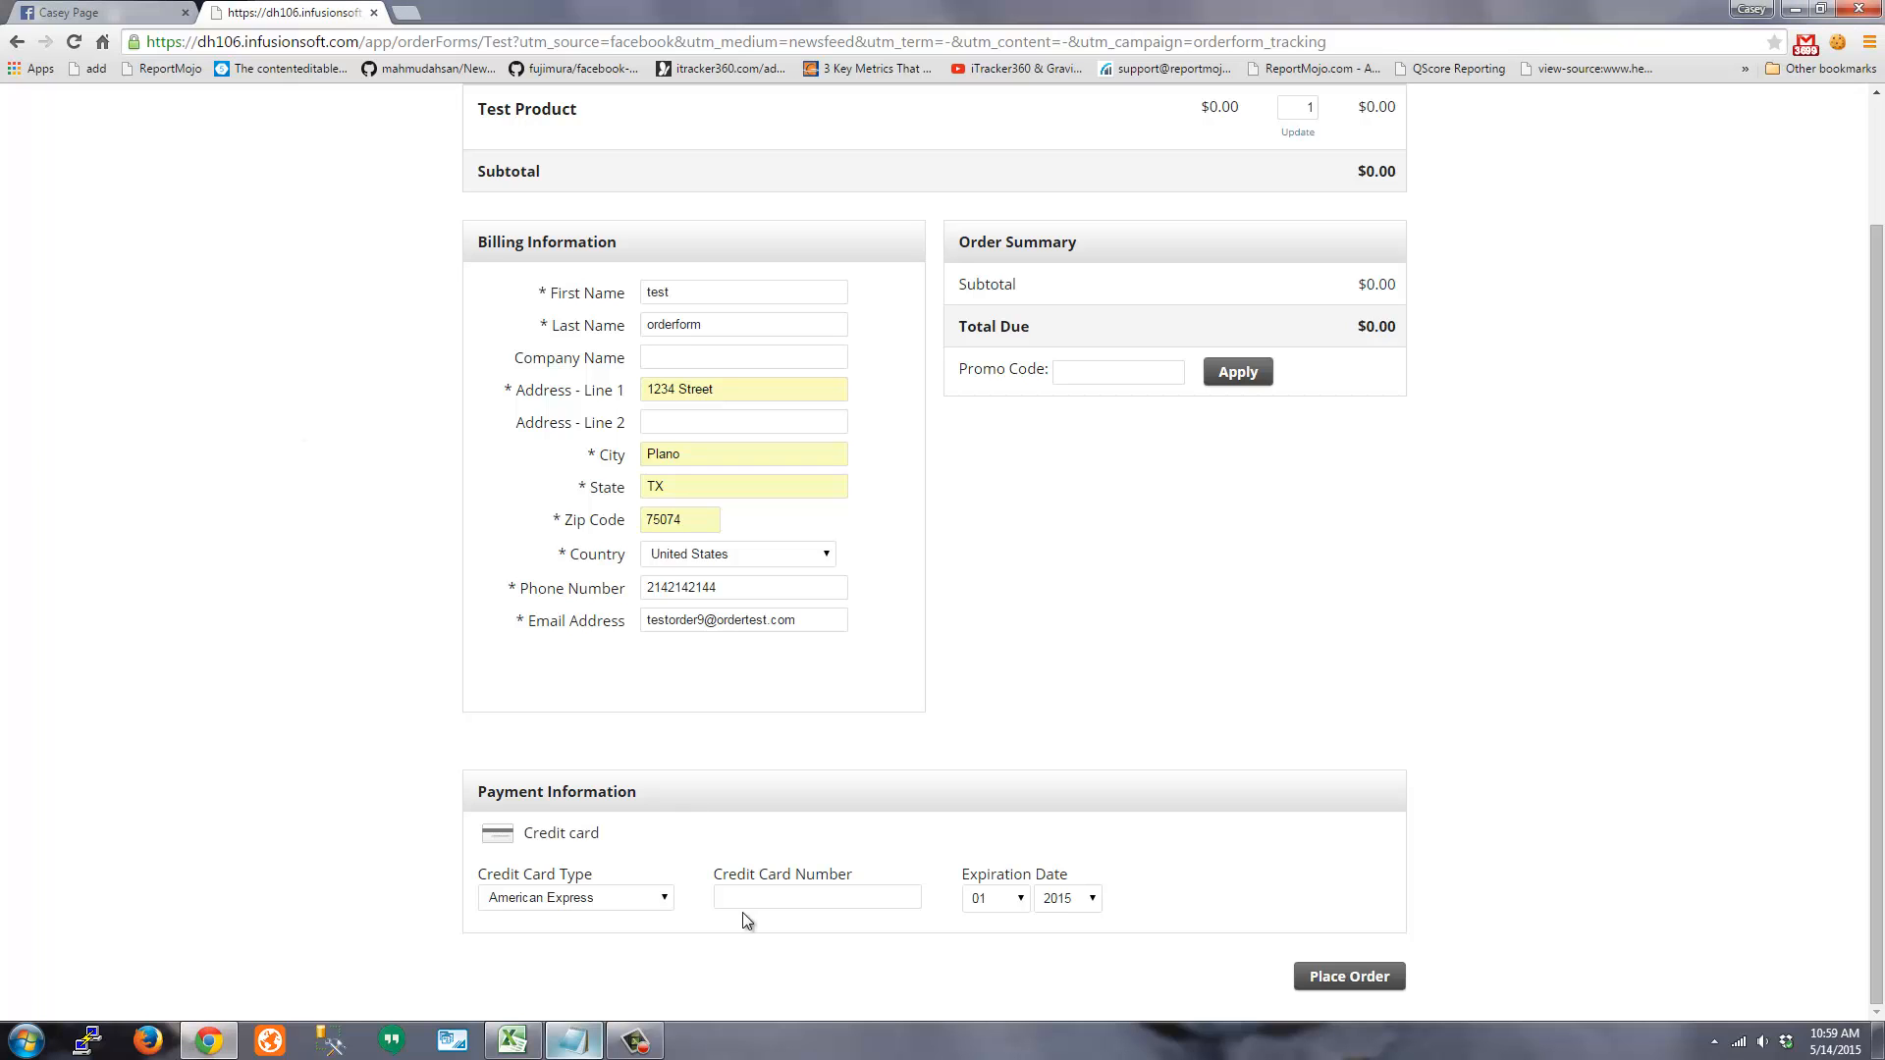
left_click(766, 897)
key("ctrl+v")
left_click(574, 897)
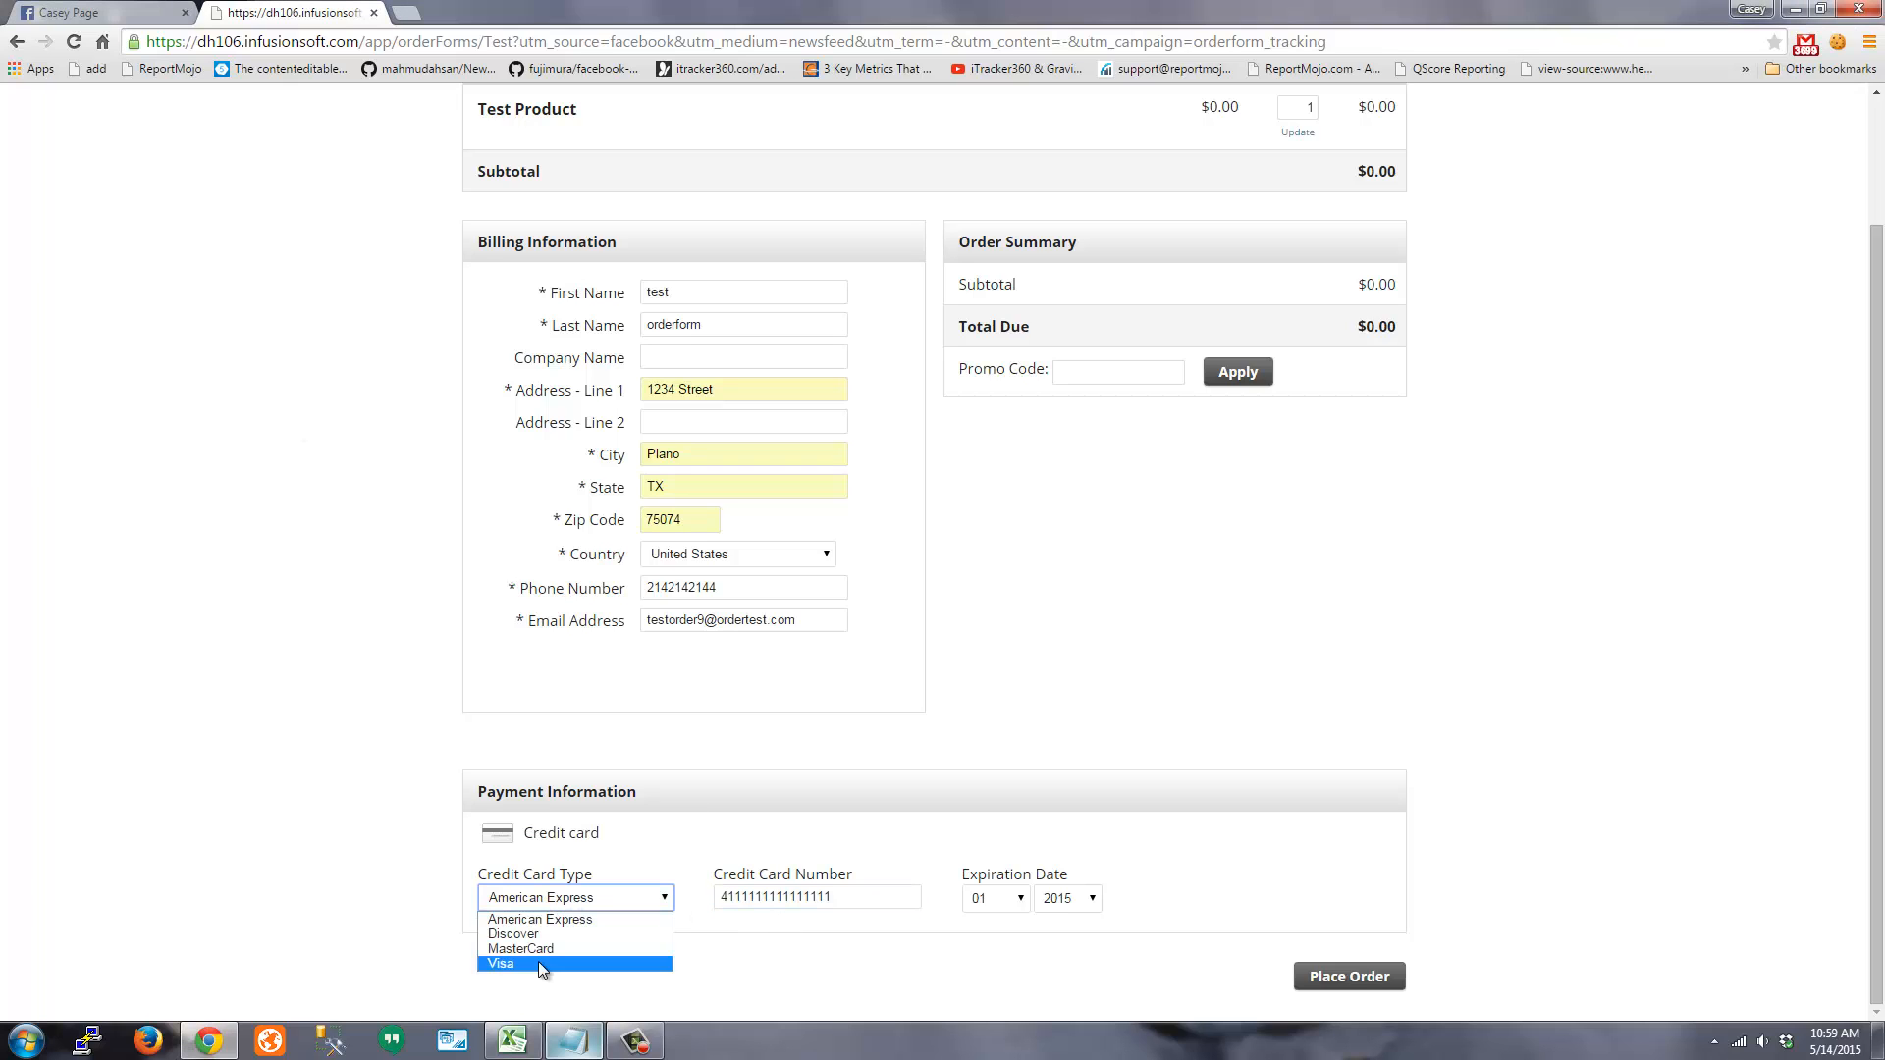
left_click(538, 967)
left_click(1084, 911)
left_click(1076, 714)
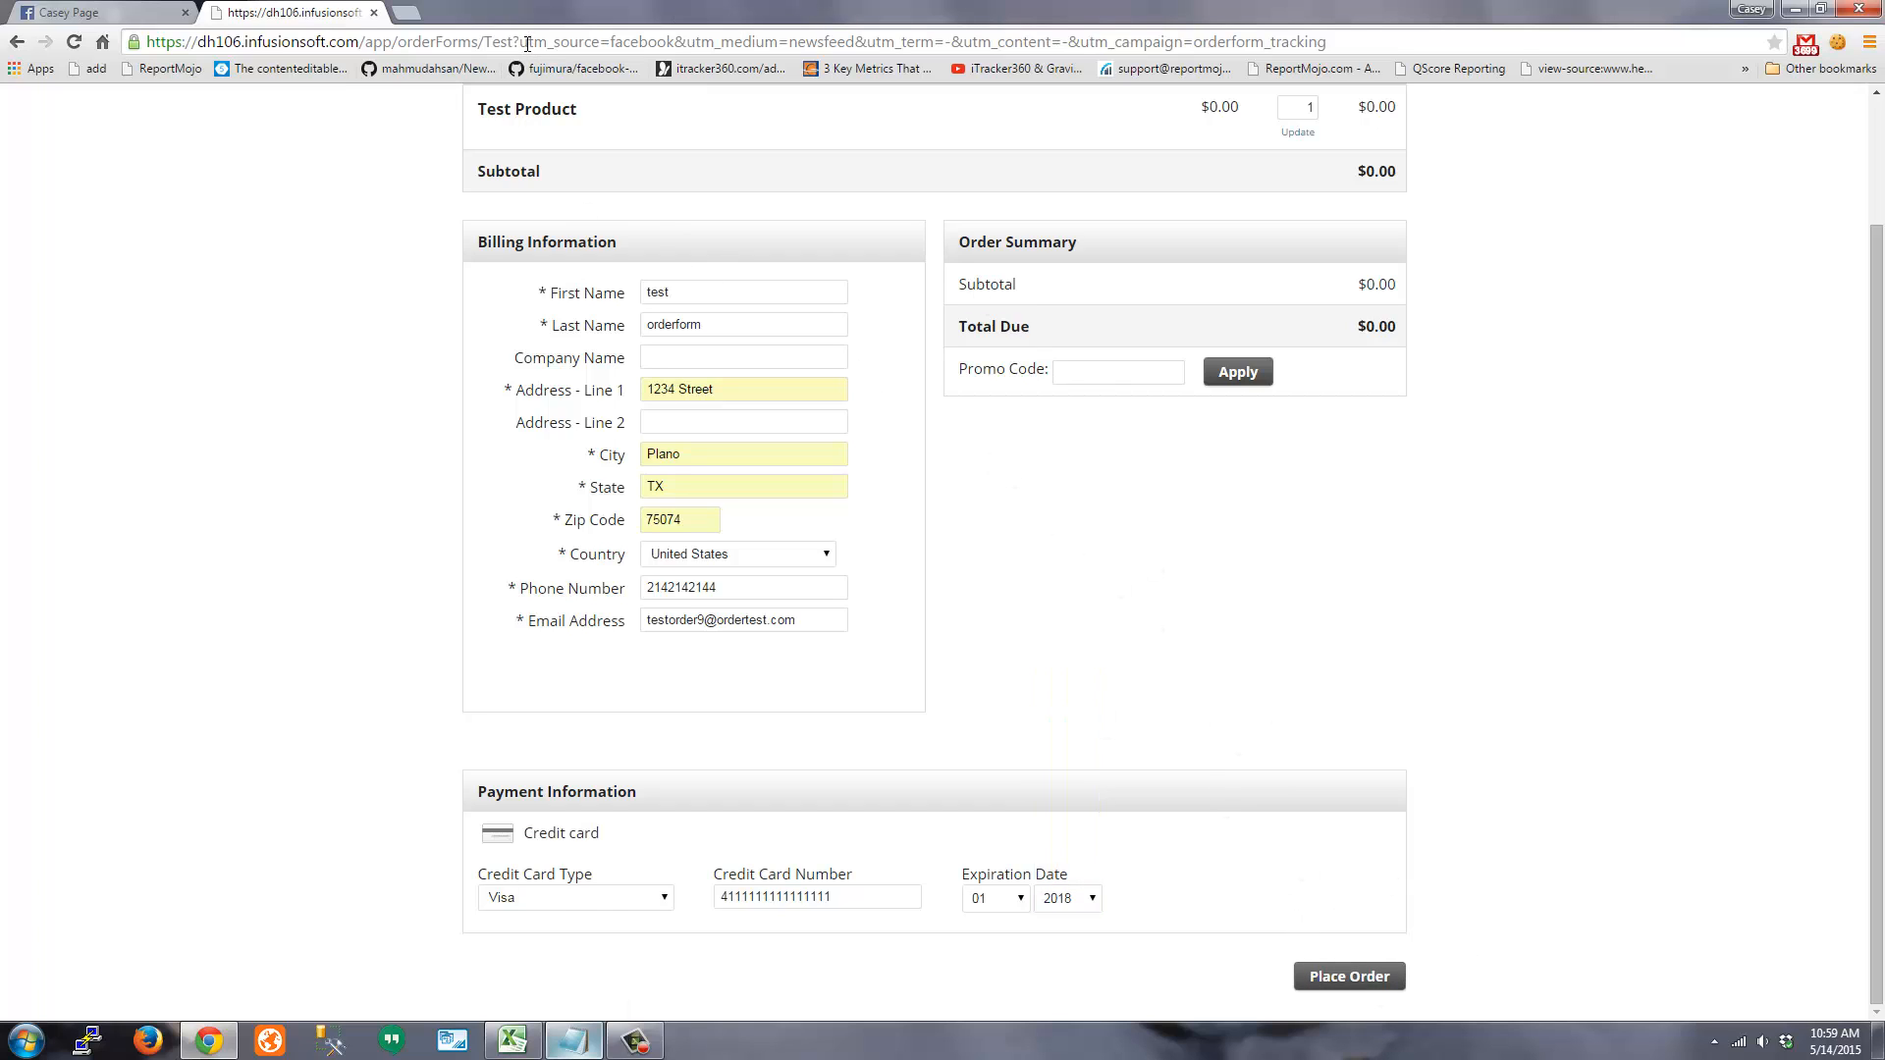
Select the UTM parameters in the page address to confirm they are still present
left_click_drag(519, 42, 817, 41)
left_click_drag(1472, 42, 1464, 44)
left_click(304, 237)
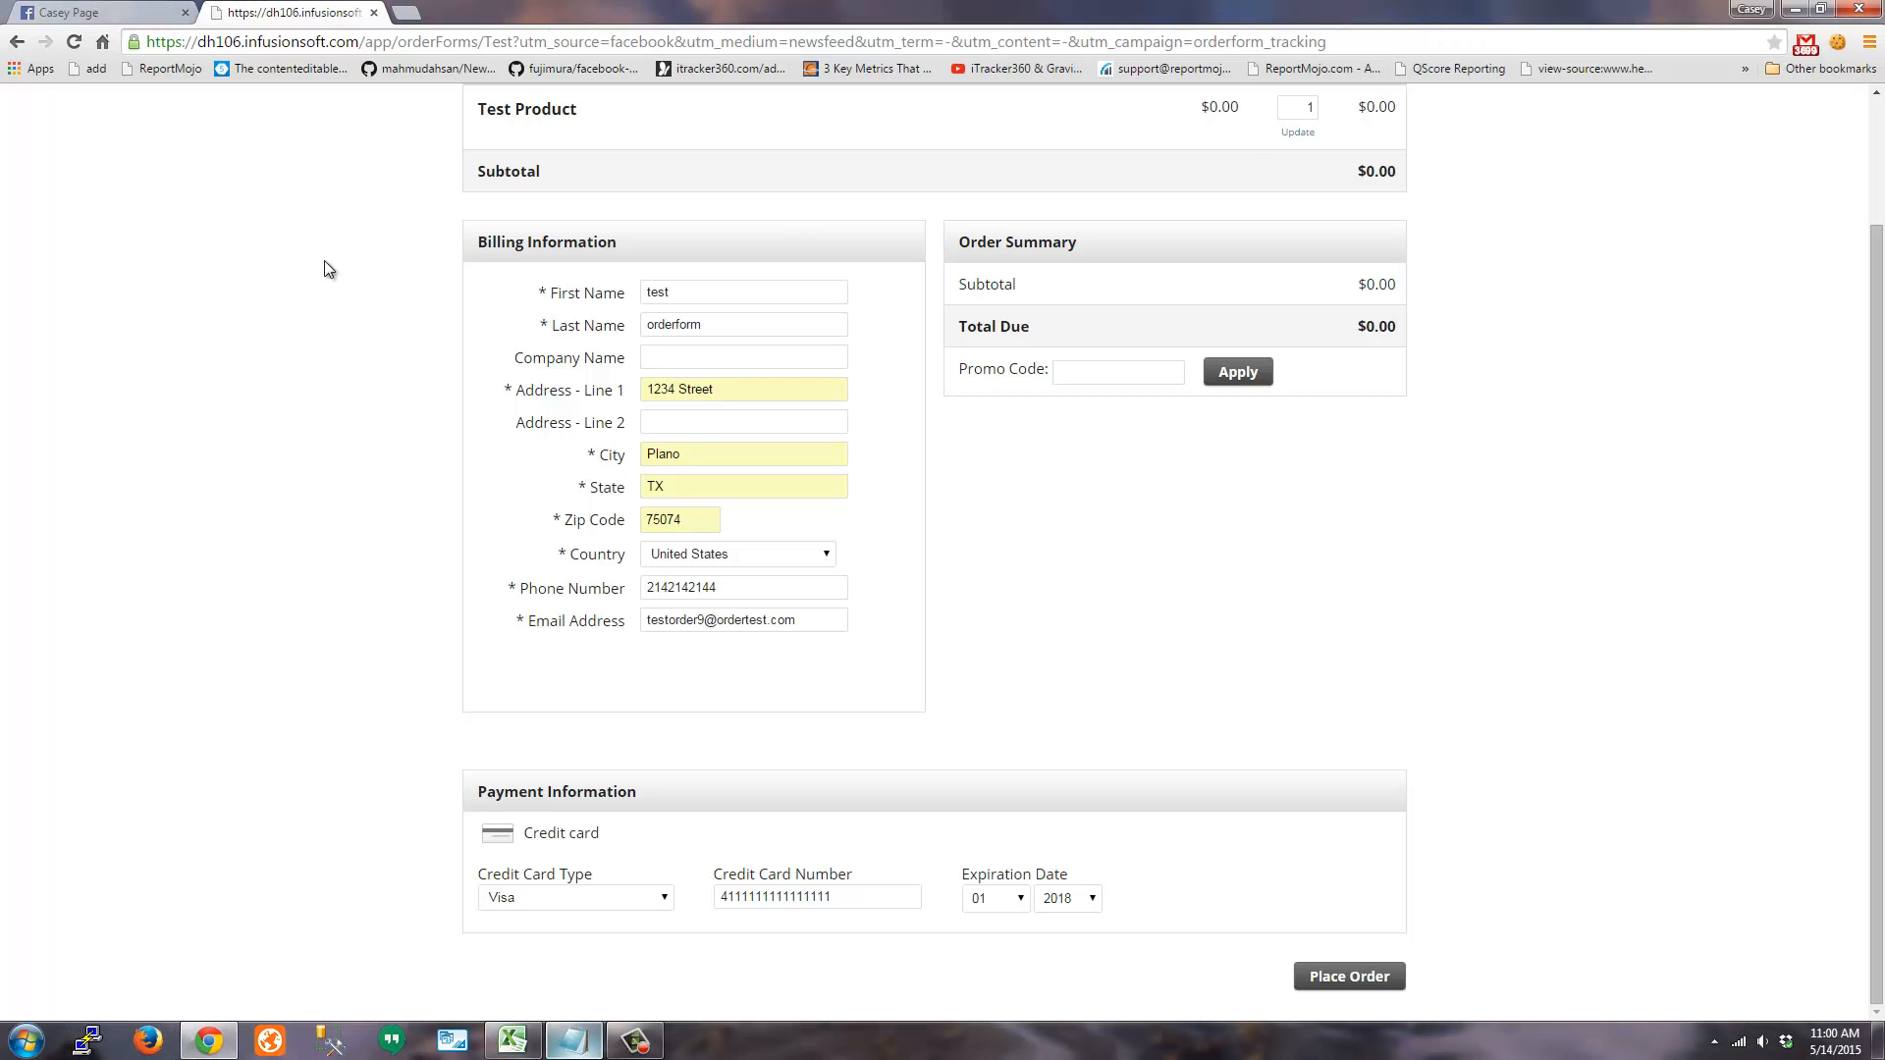
right_click(757, 581)
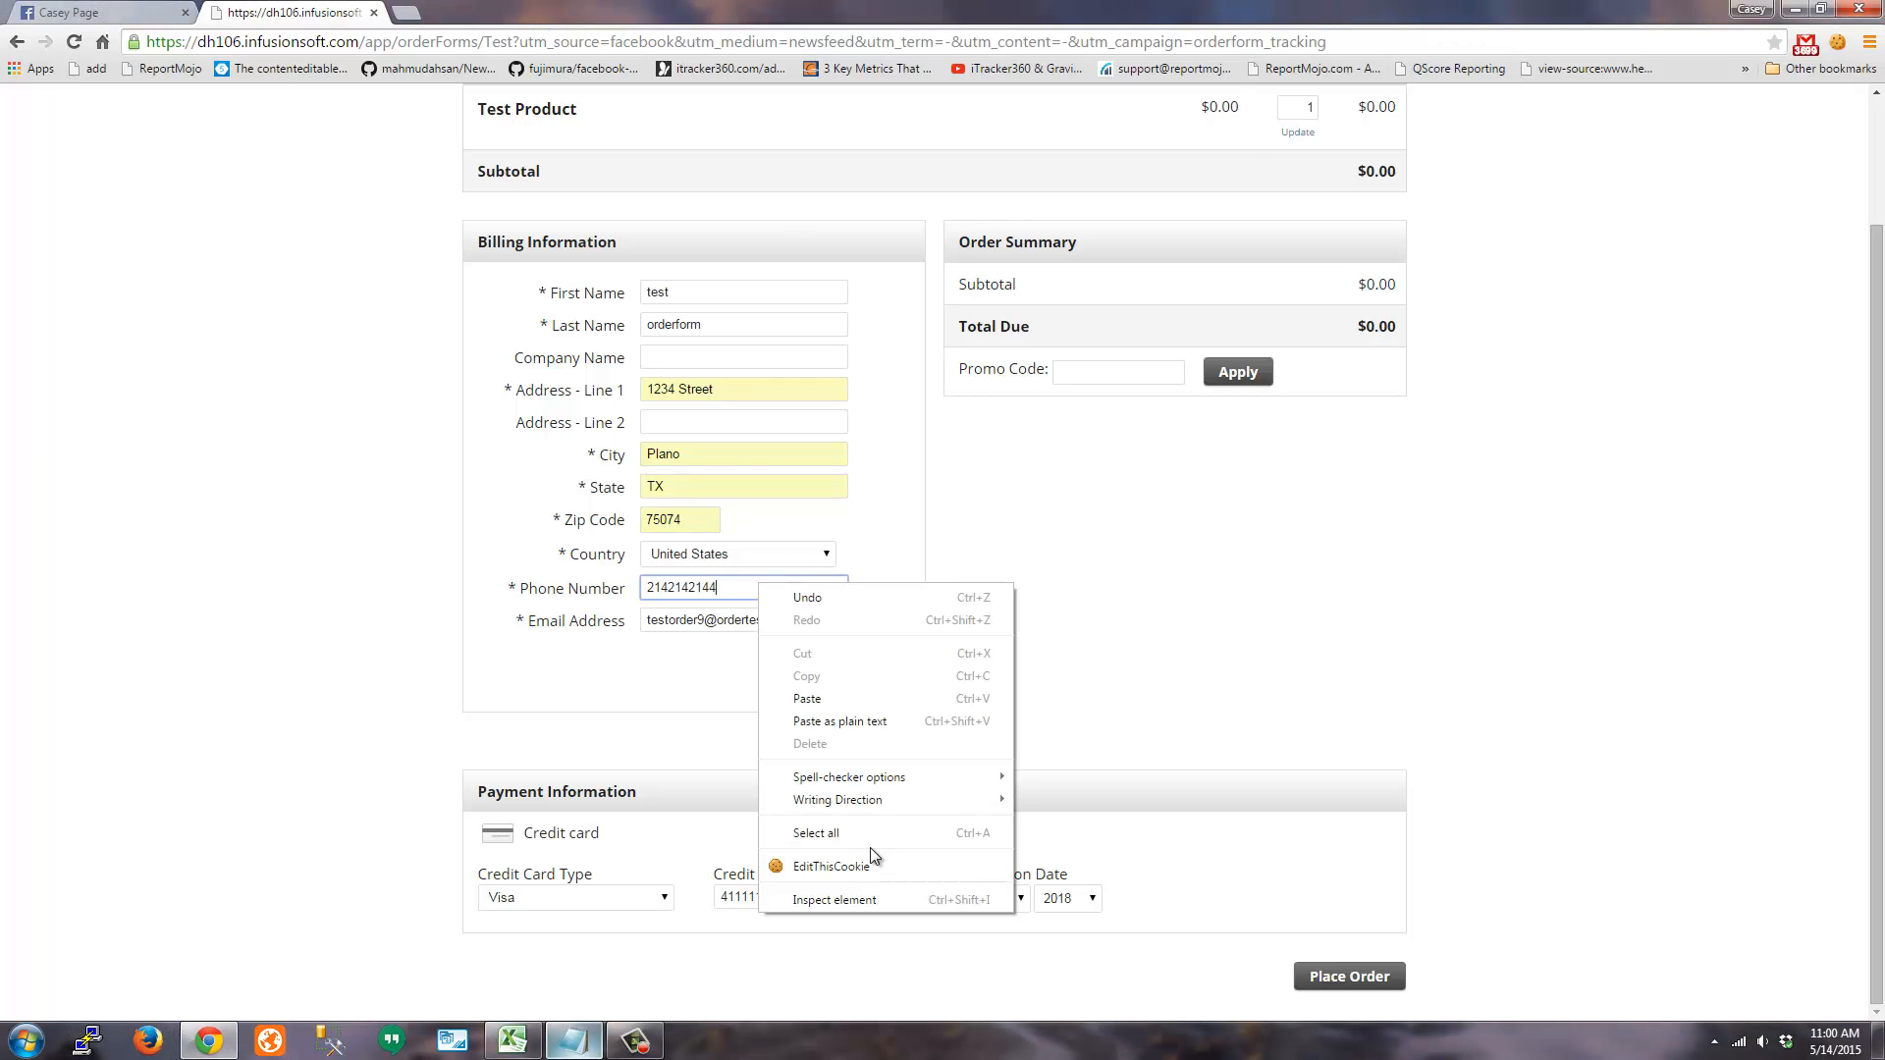
left_click(877, 897)
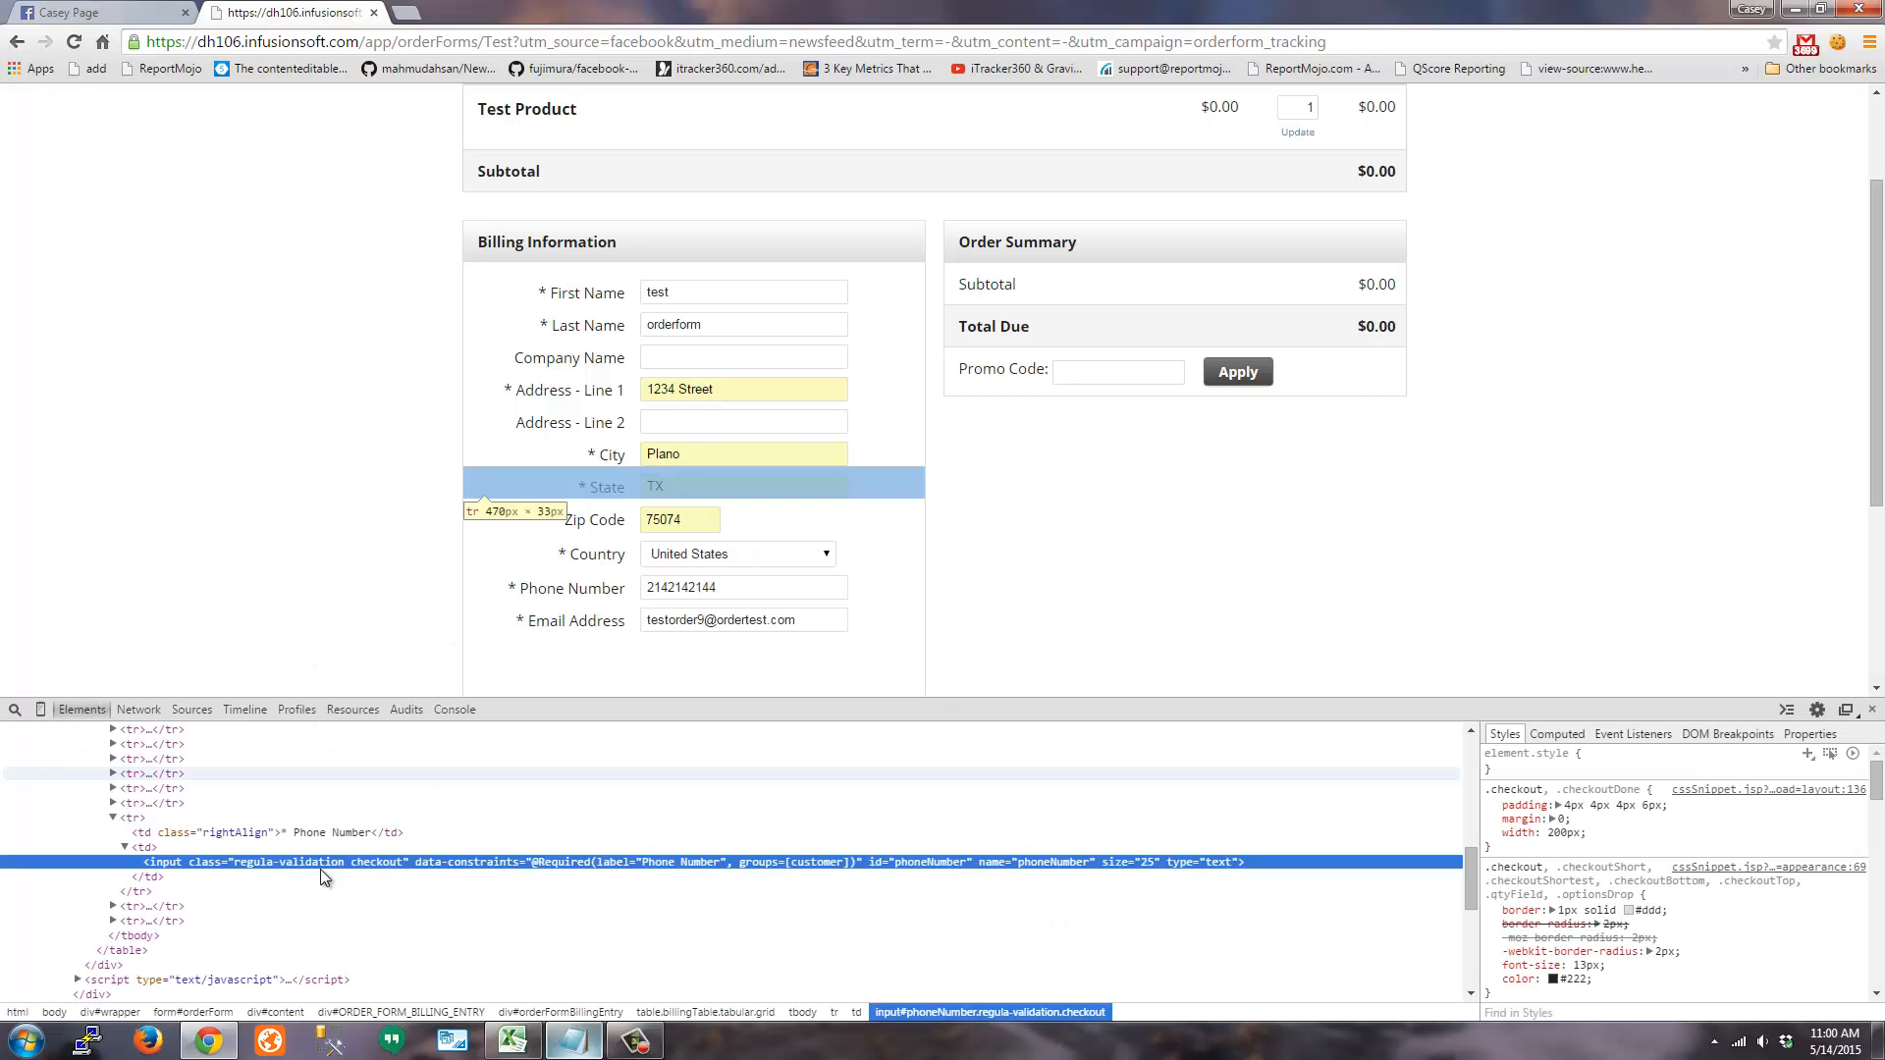
scroll(328, 874, "down", 5)
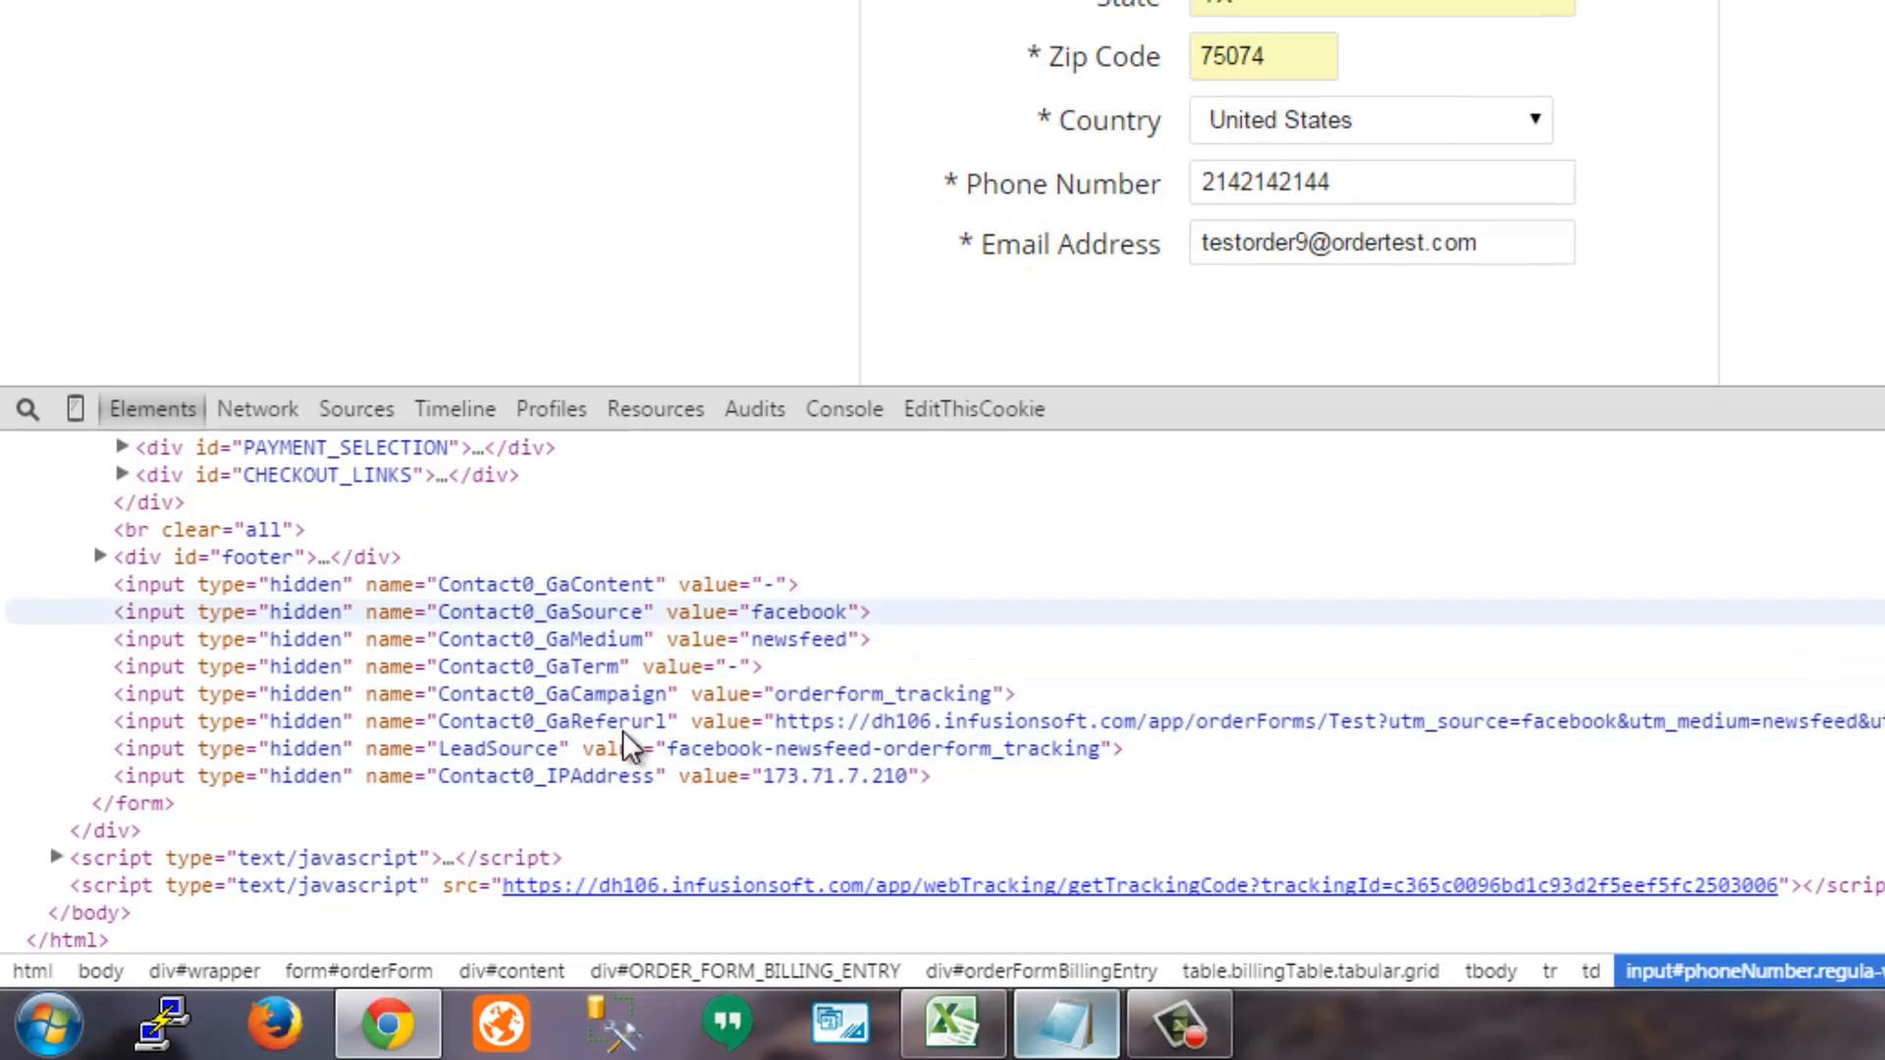
left_click(777, 606)
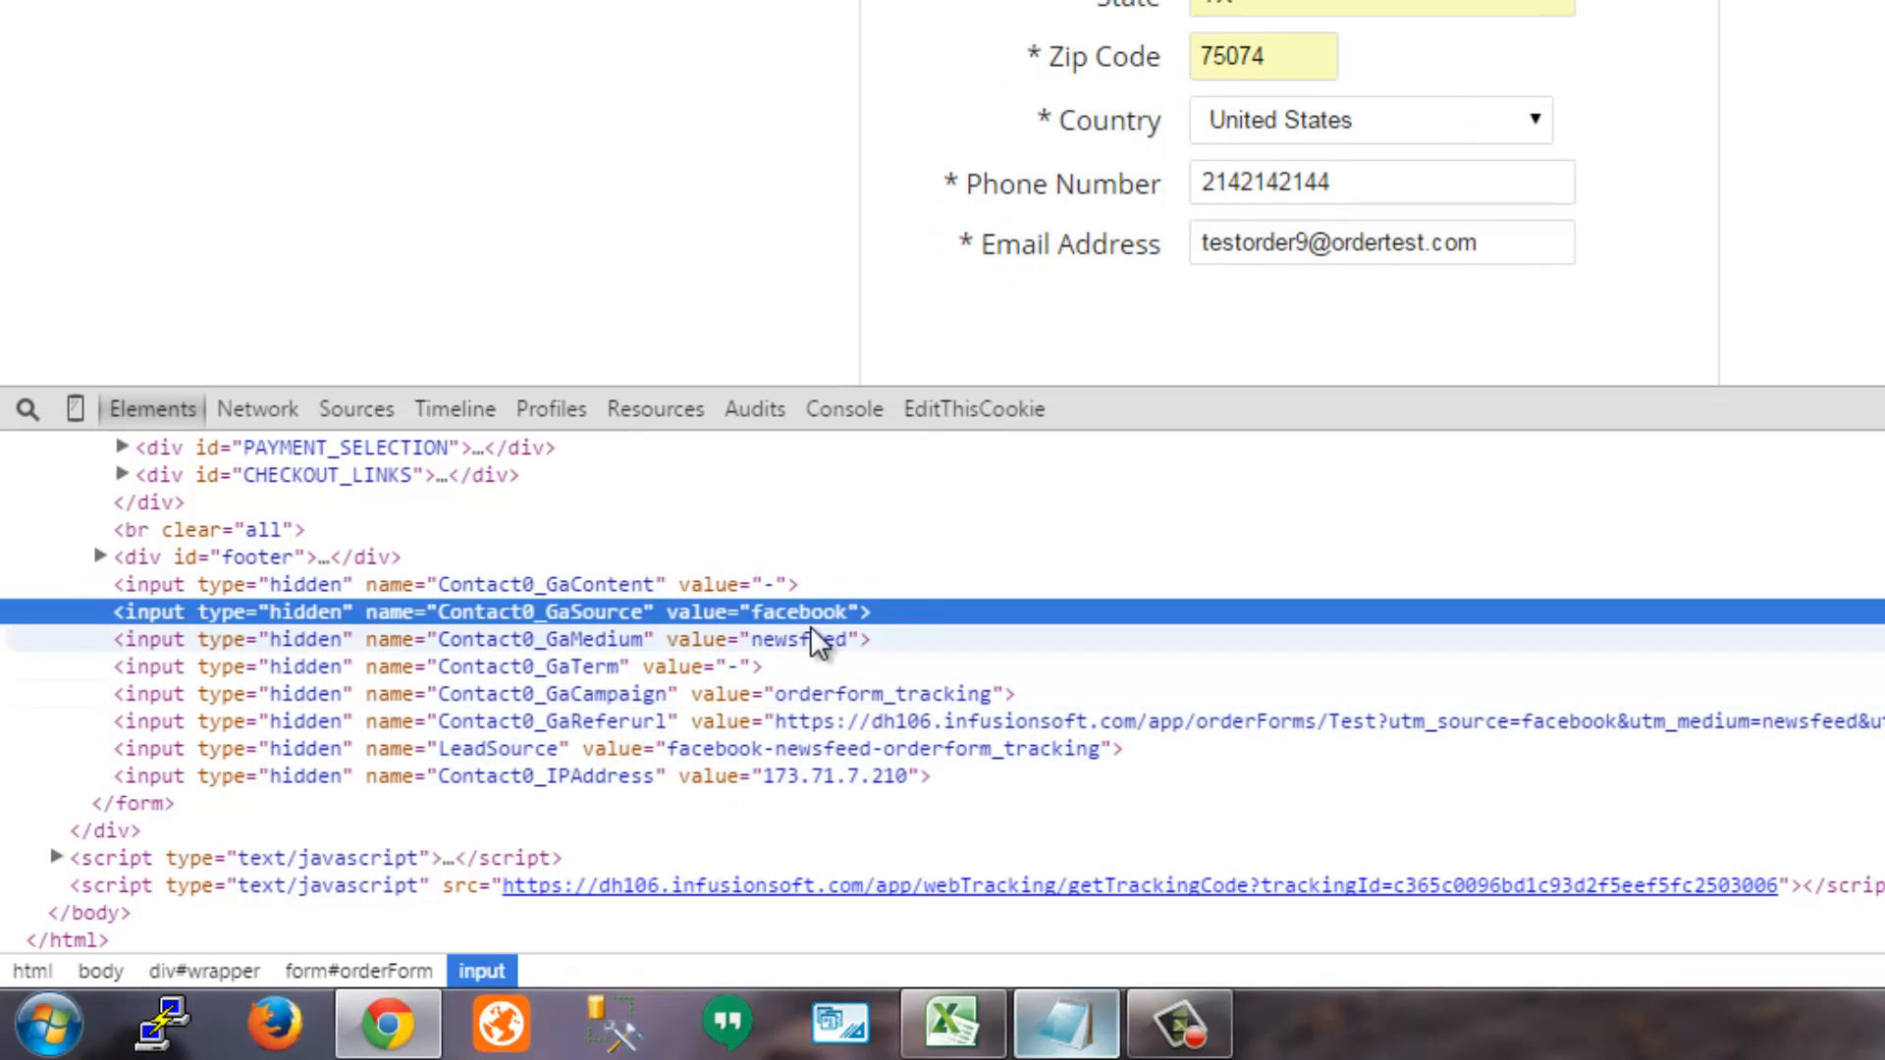
left_click(815, 638)
left_click(868, 693)
left_click(751, 747)
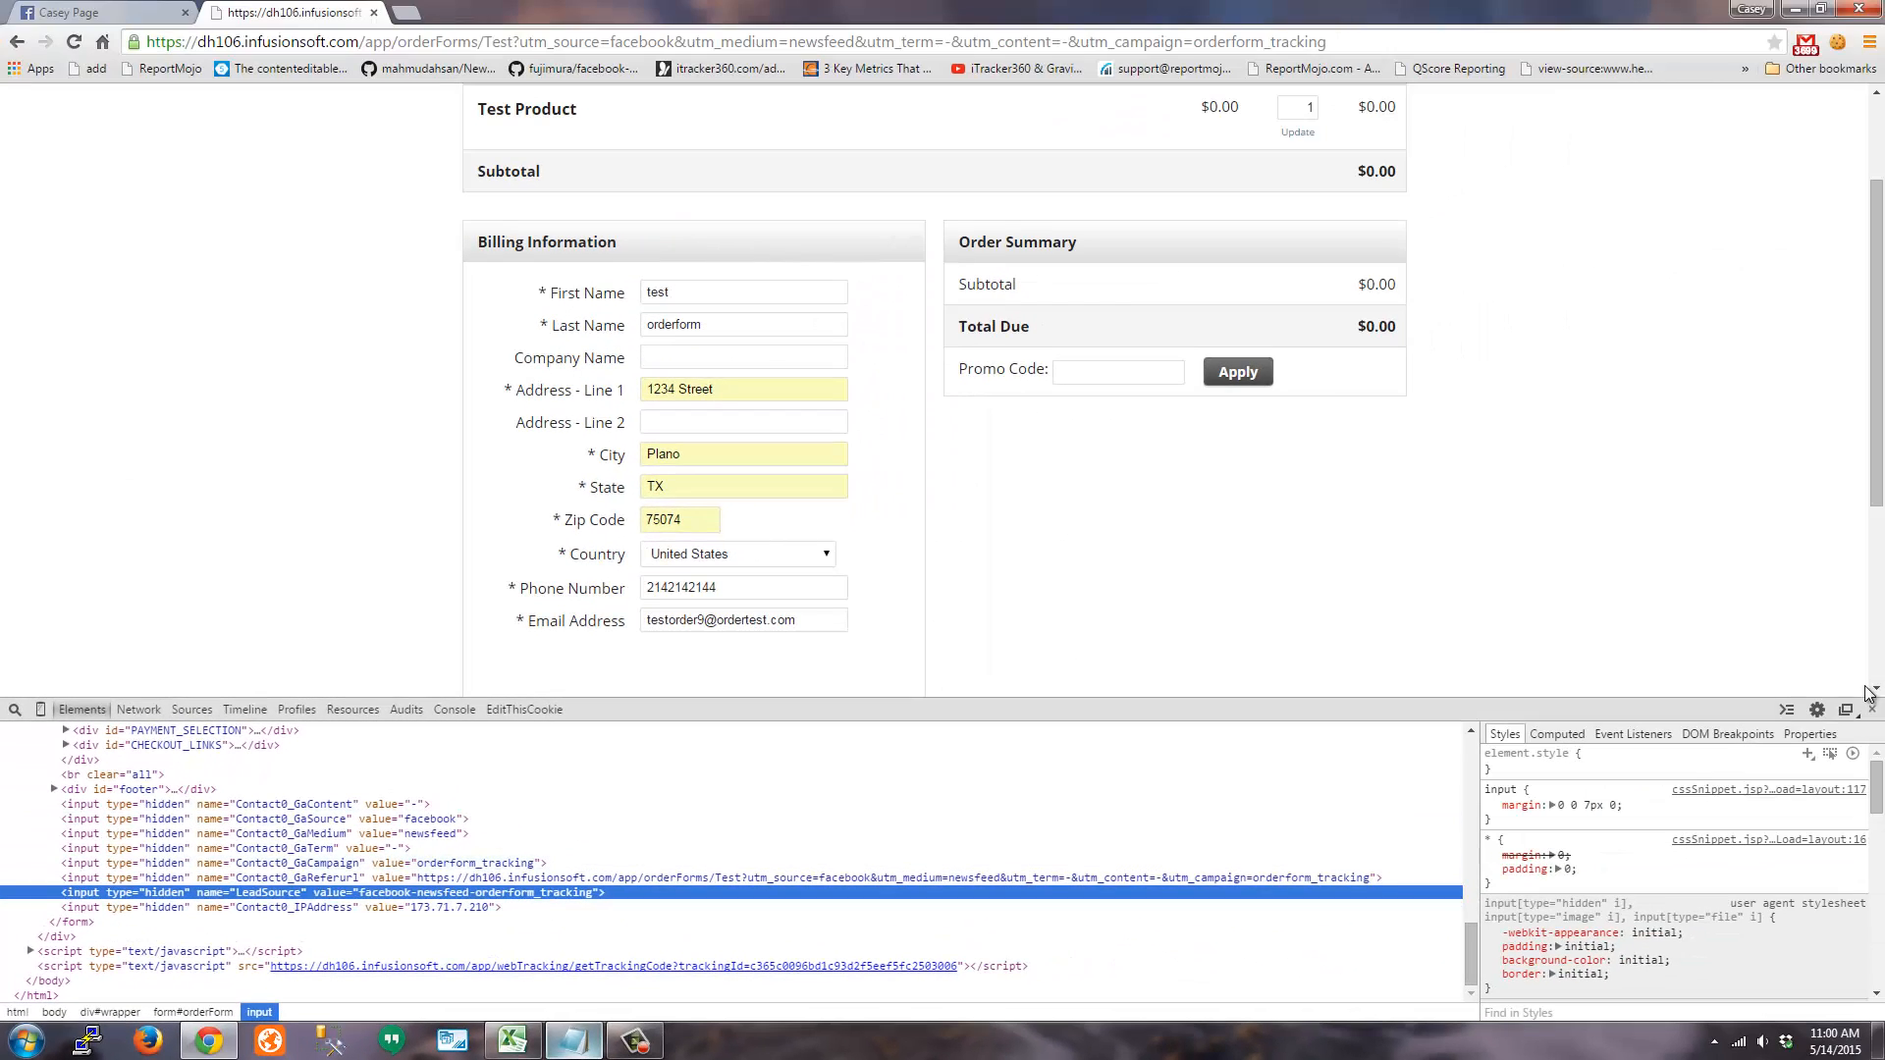
left_click(1872, 710)
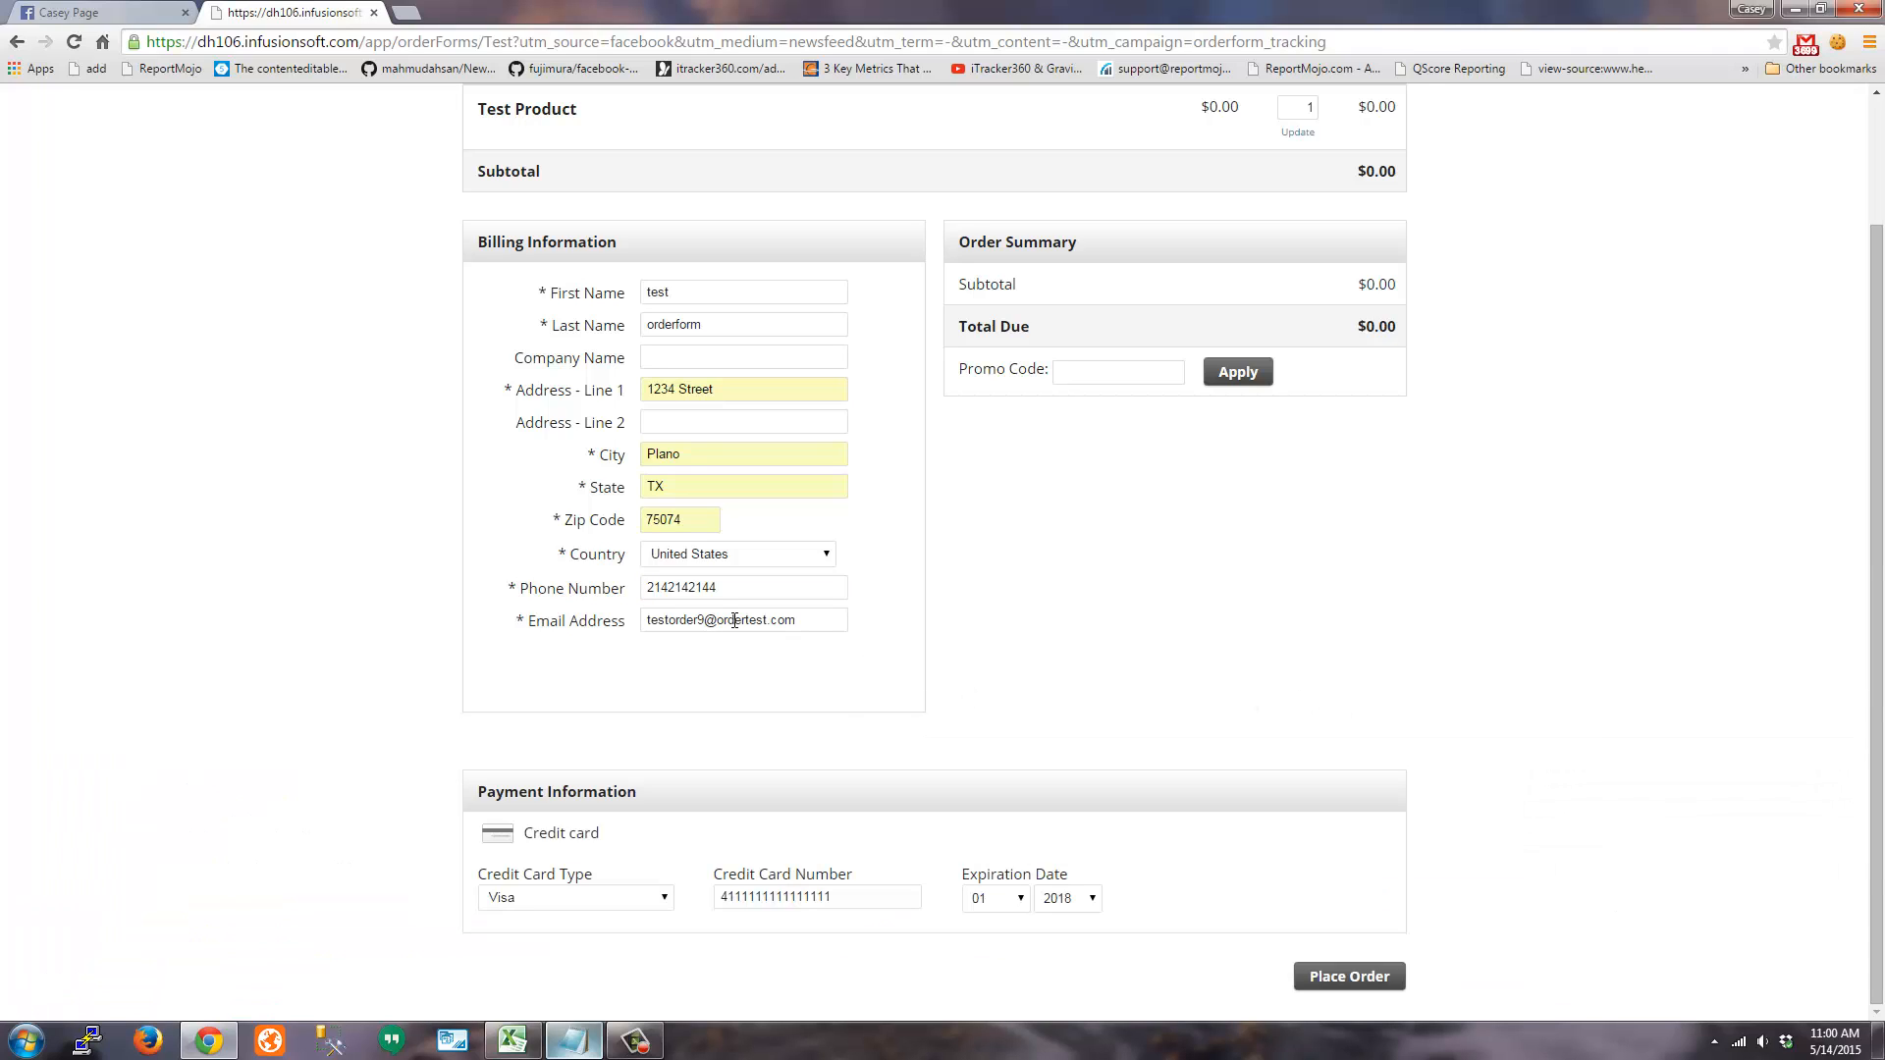
Place the test order, then load the dh106 Infusionsoft account in a new tab
left_click(1355, 980)
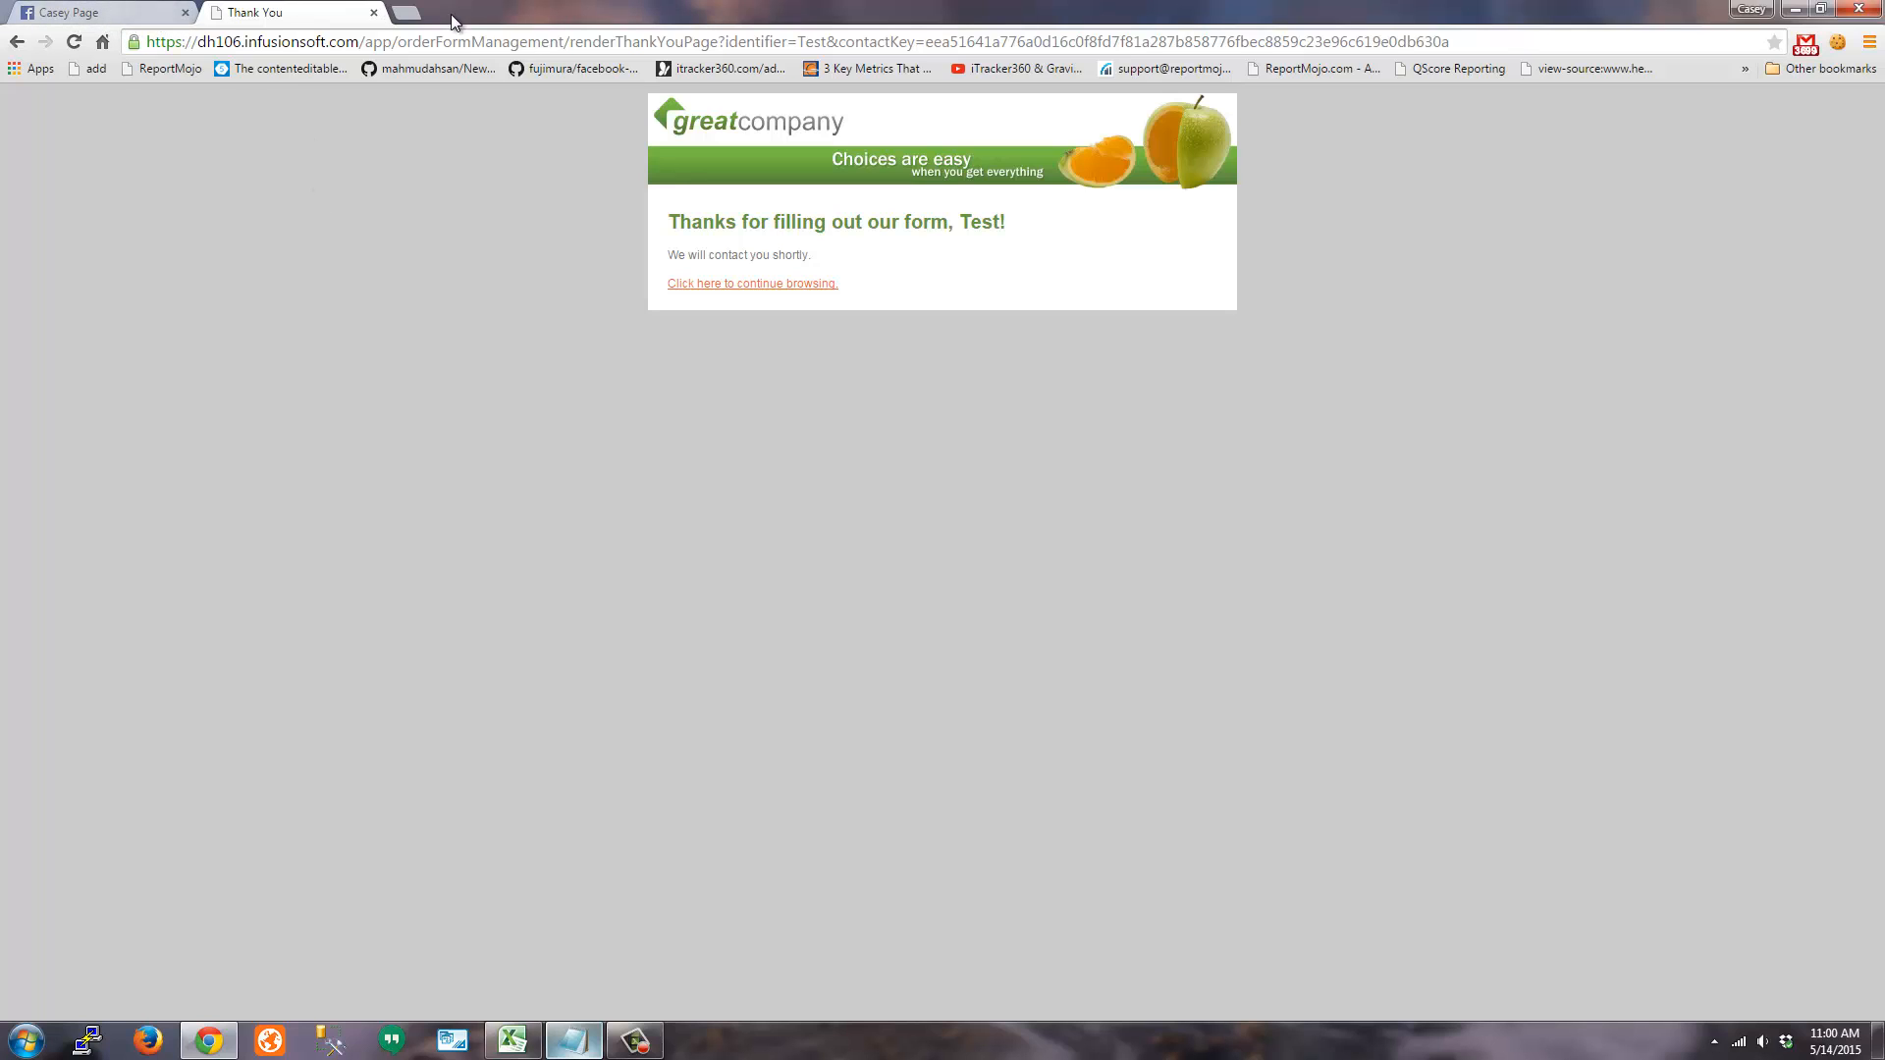
left_click(408, 13)
type("dh106")
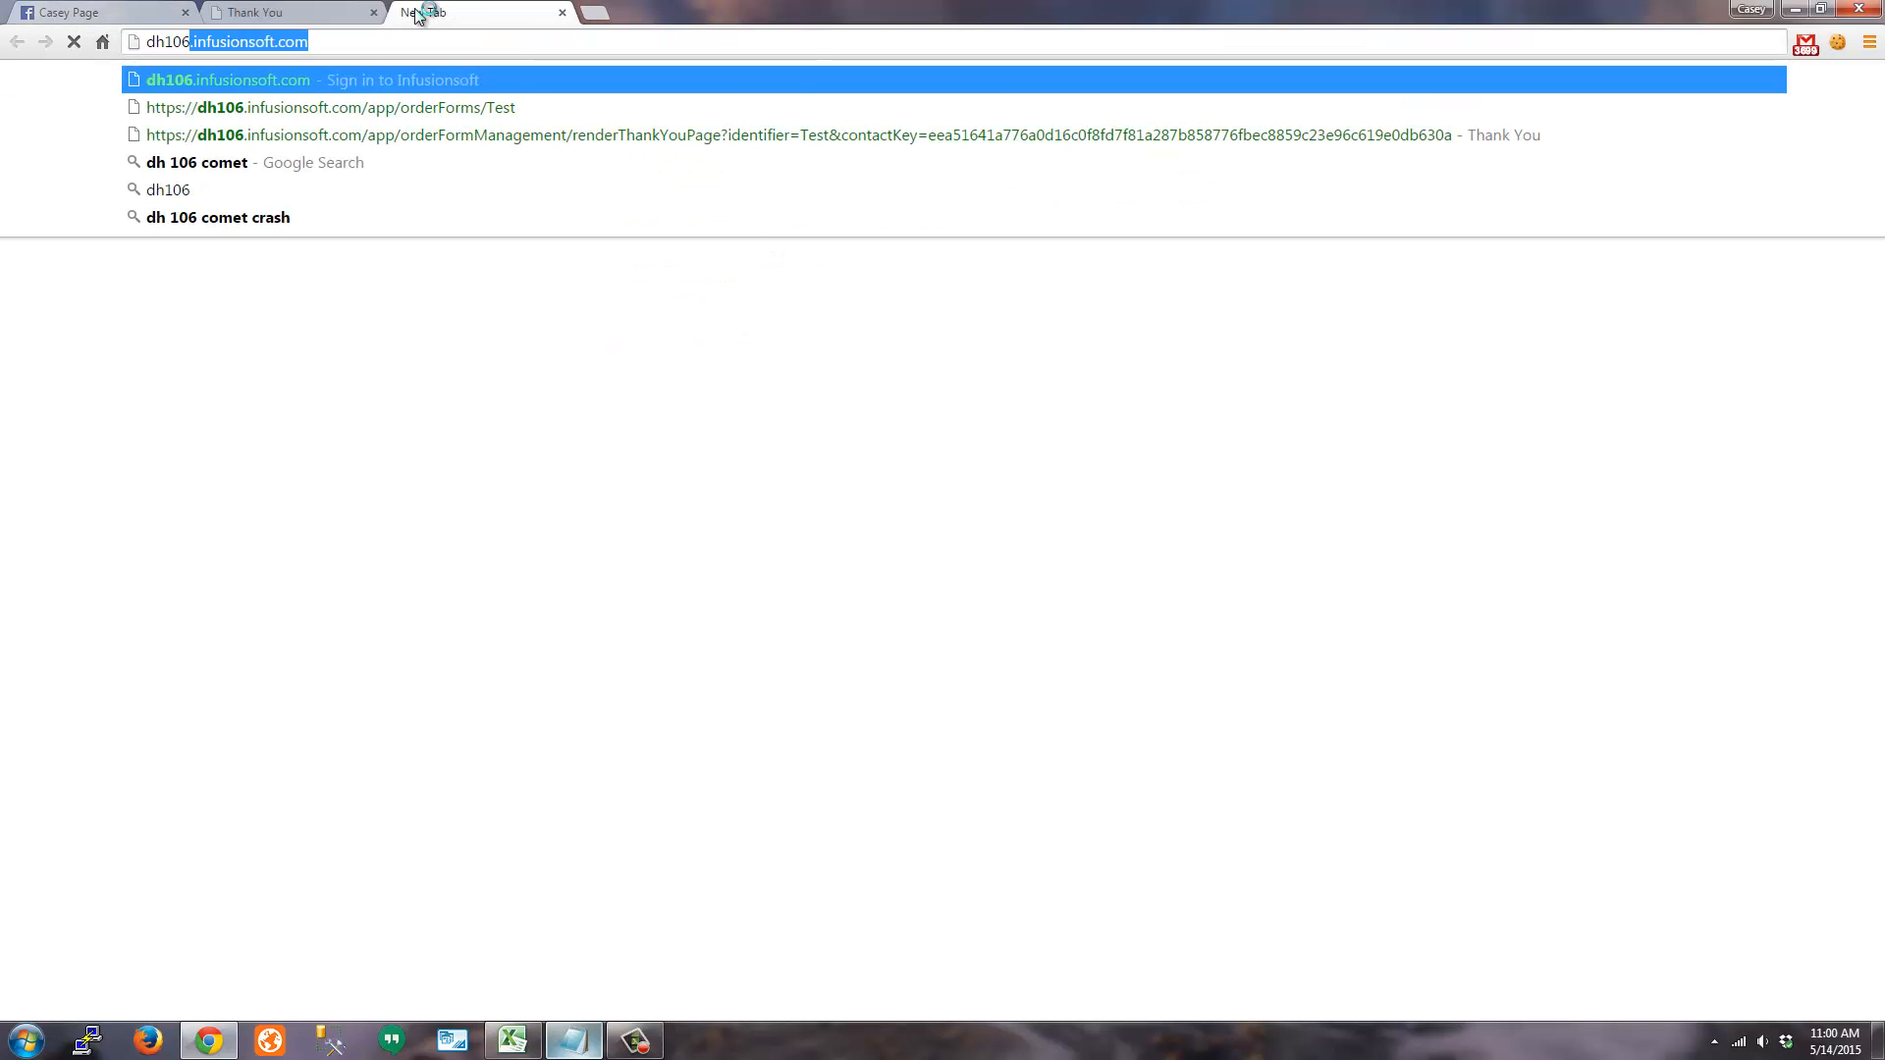
key("Return")
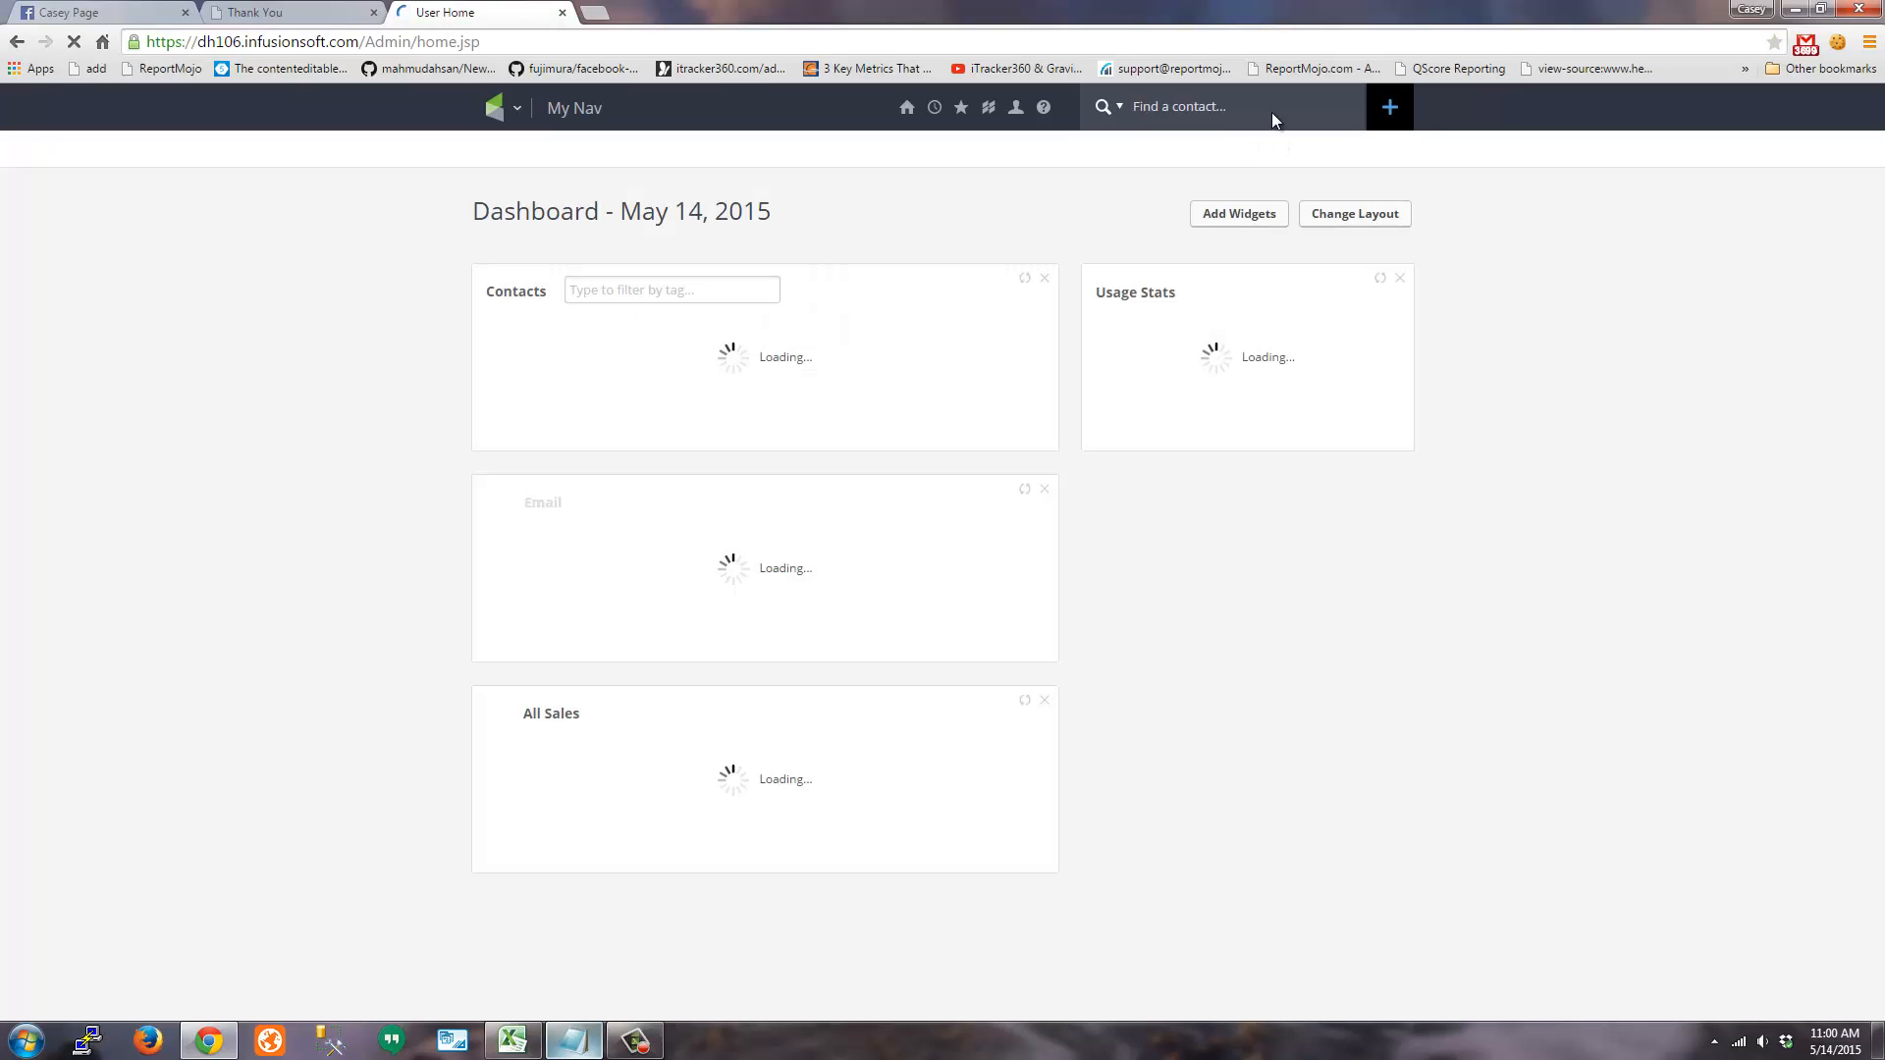
Search contacts for 'testorder' and open the matching test contact record
left_click(1243, 106)
type("te")
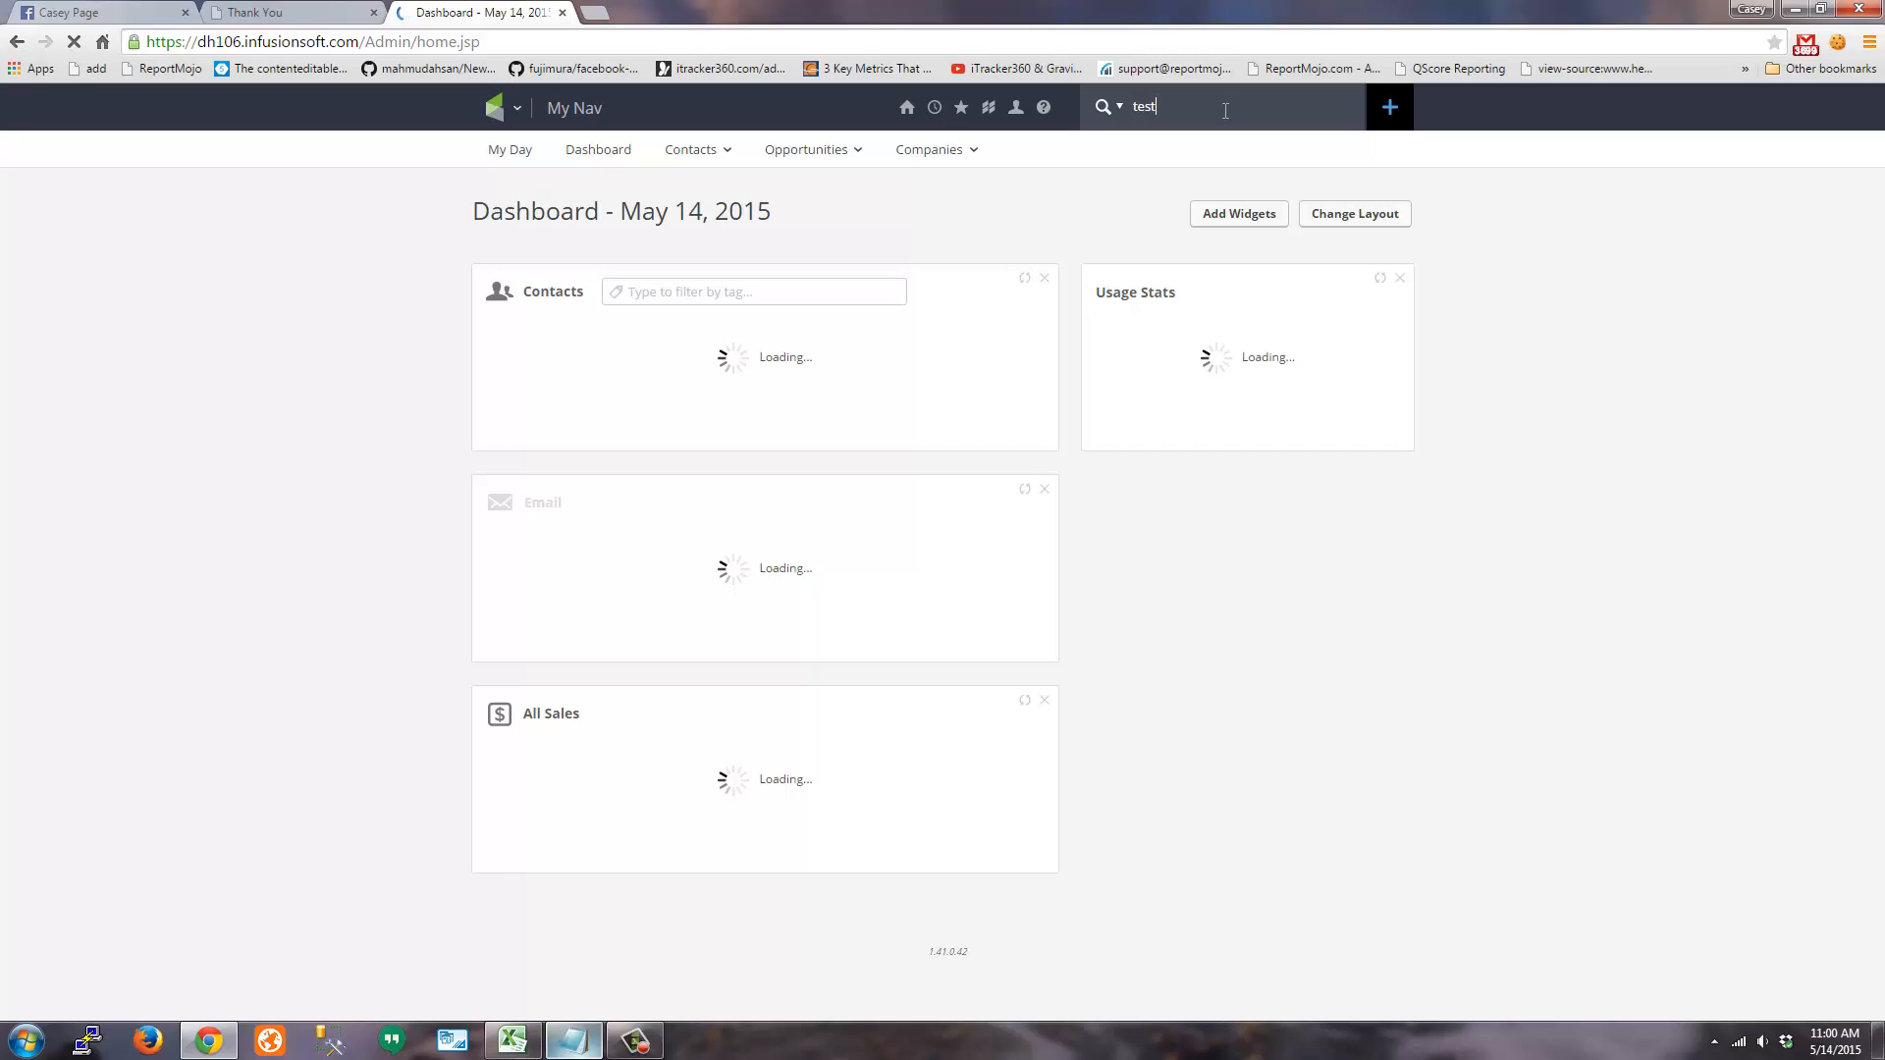
type("st")
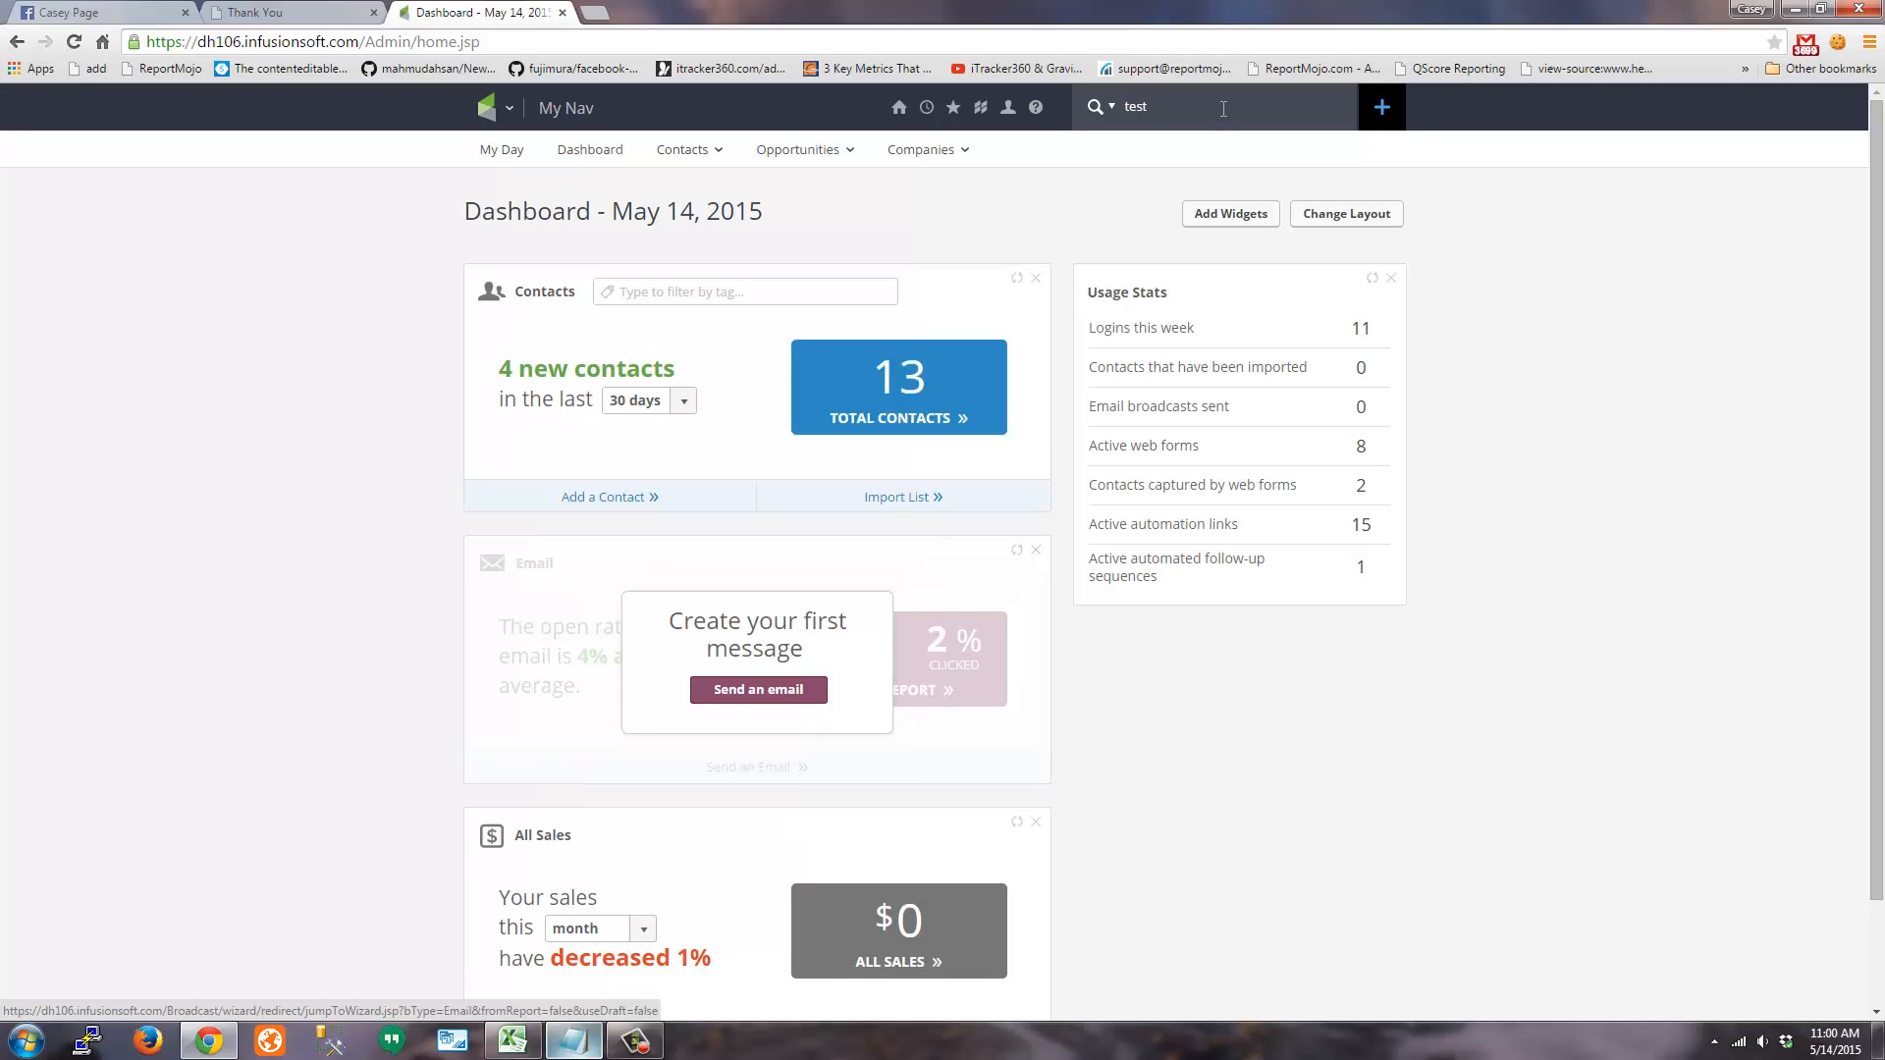
type("order")
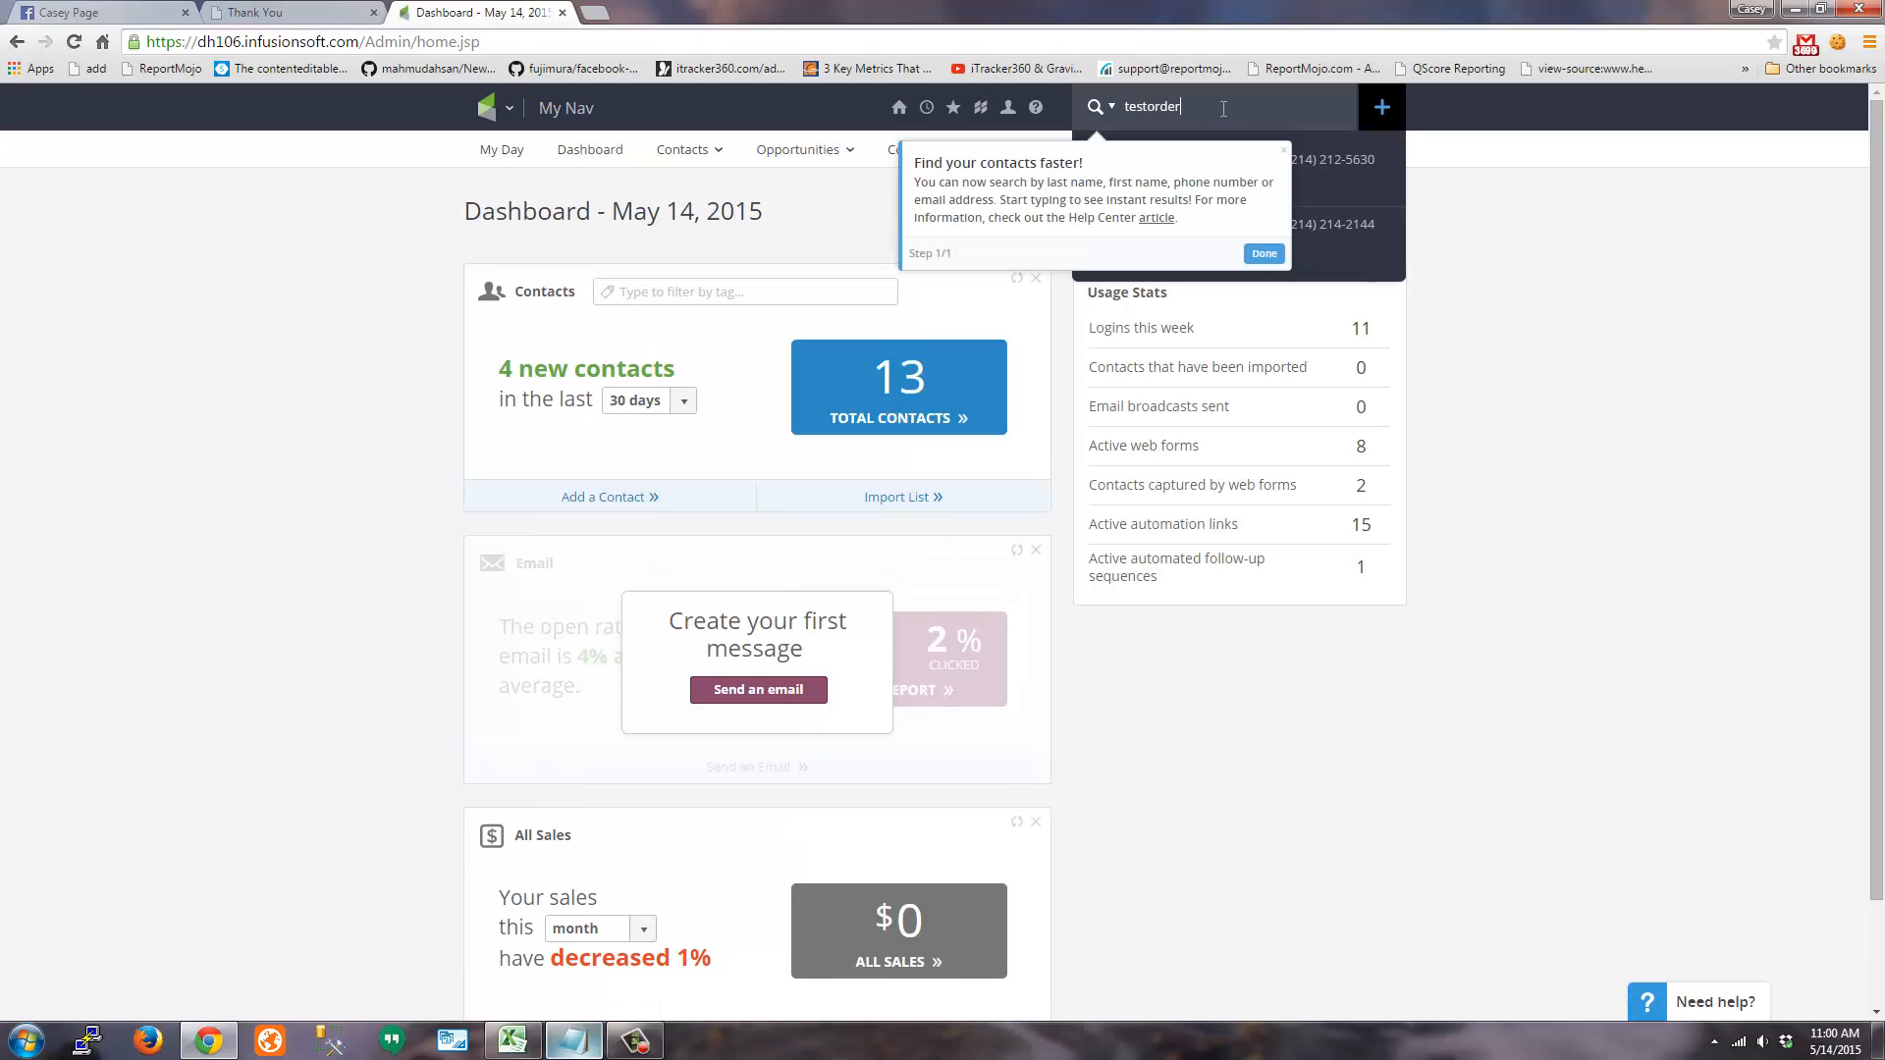
left_click(1264, 254)
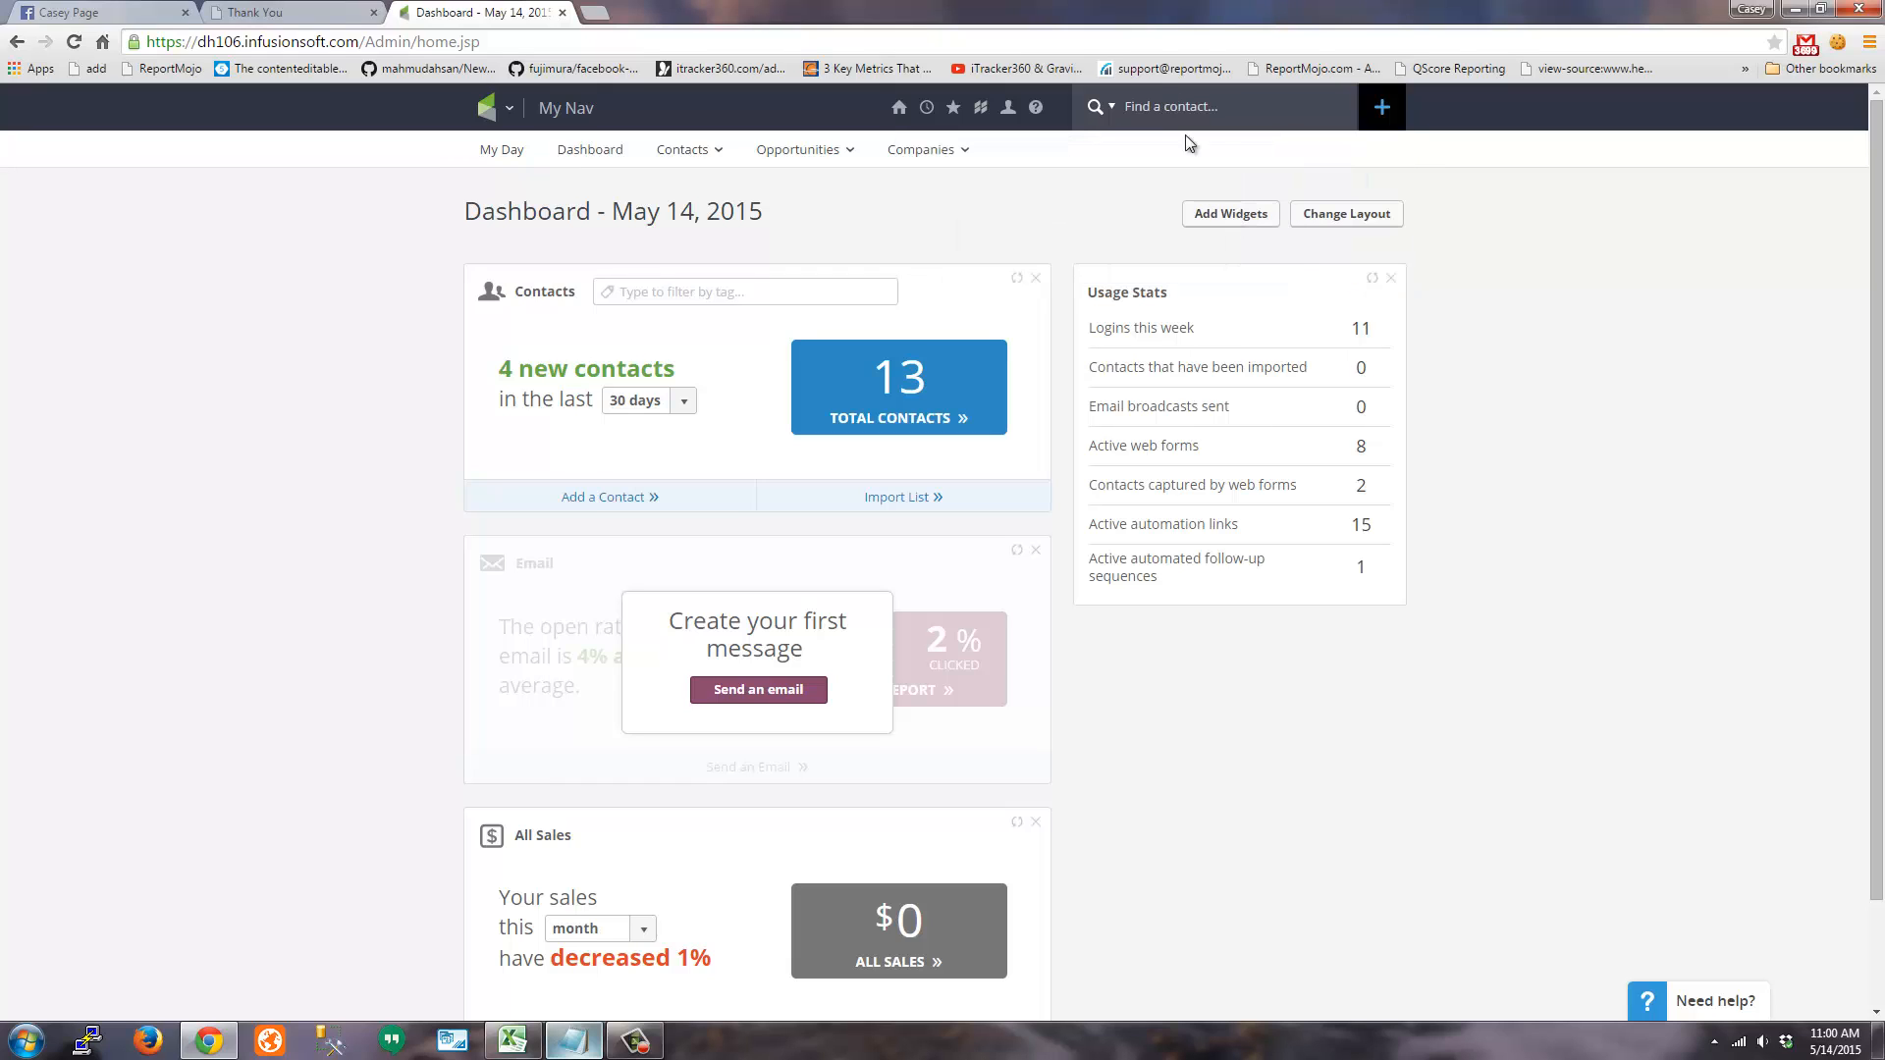
left_click(1248, 115)
type("testorder")
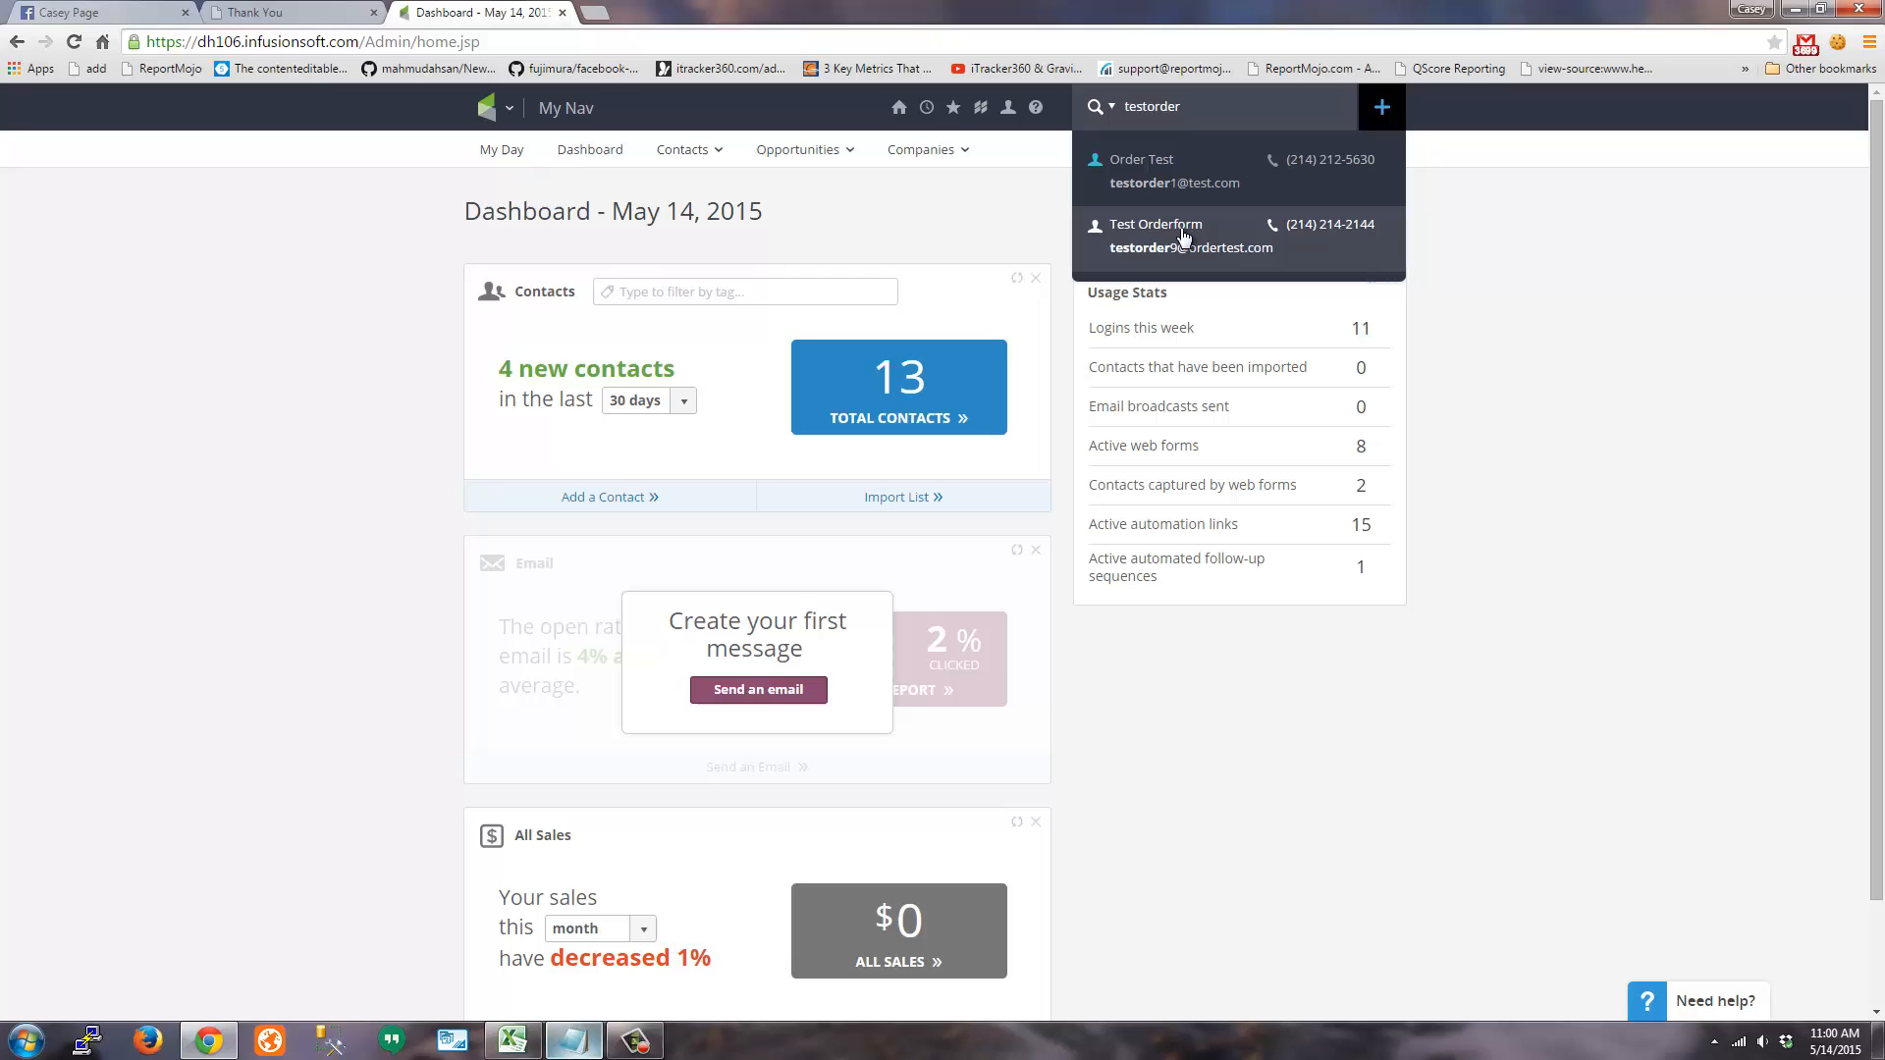
left_click(1183, 236)
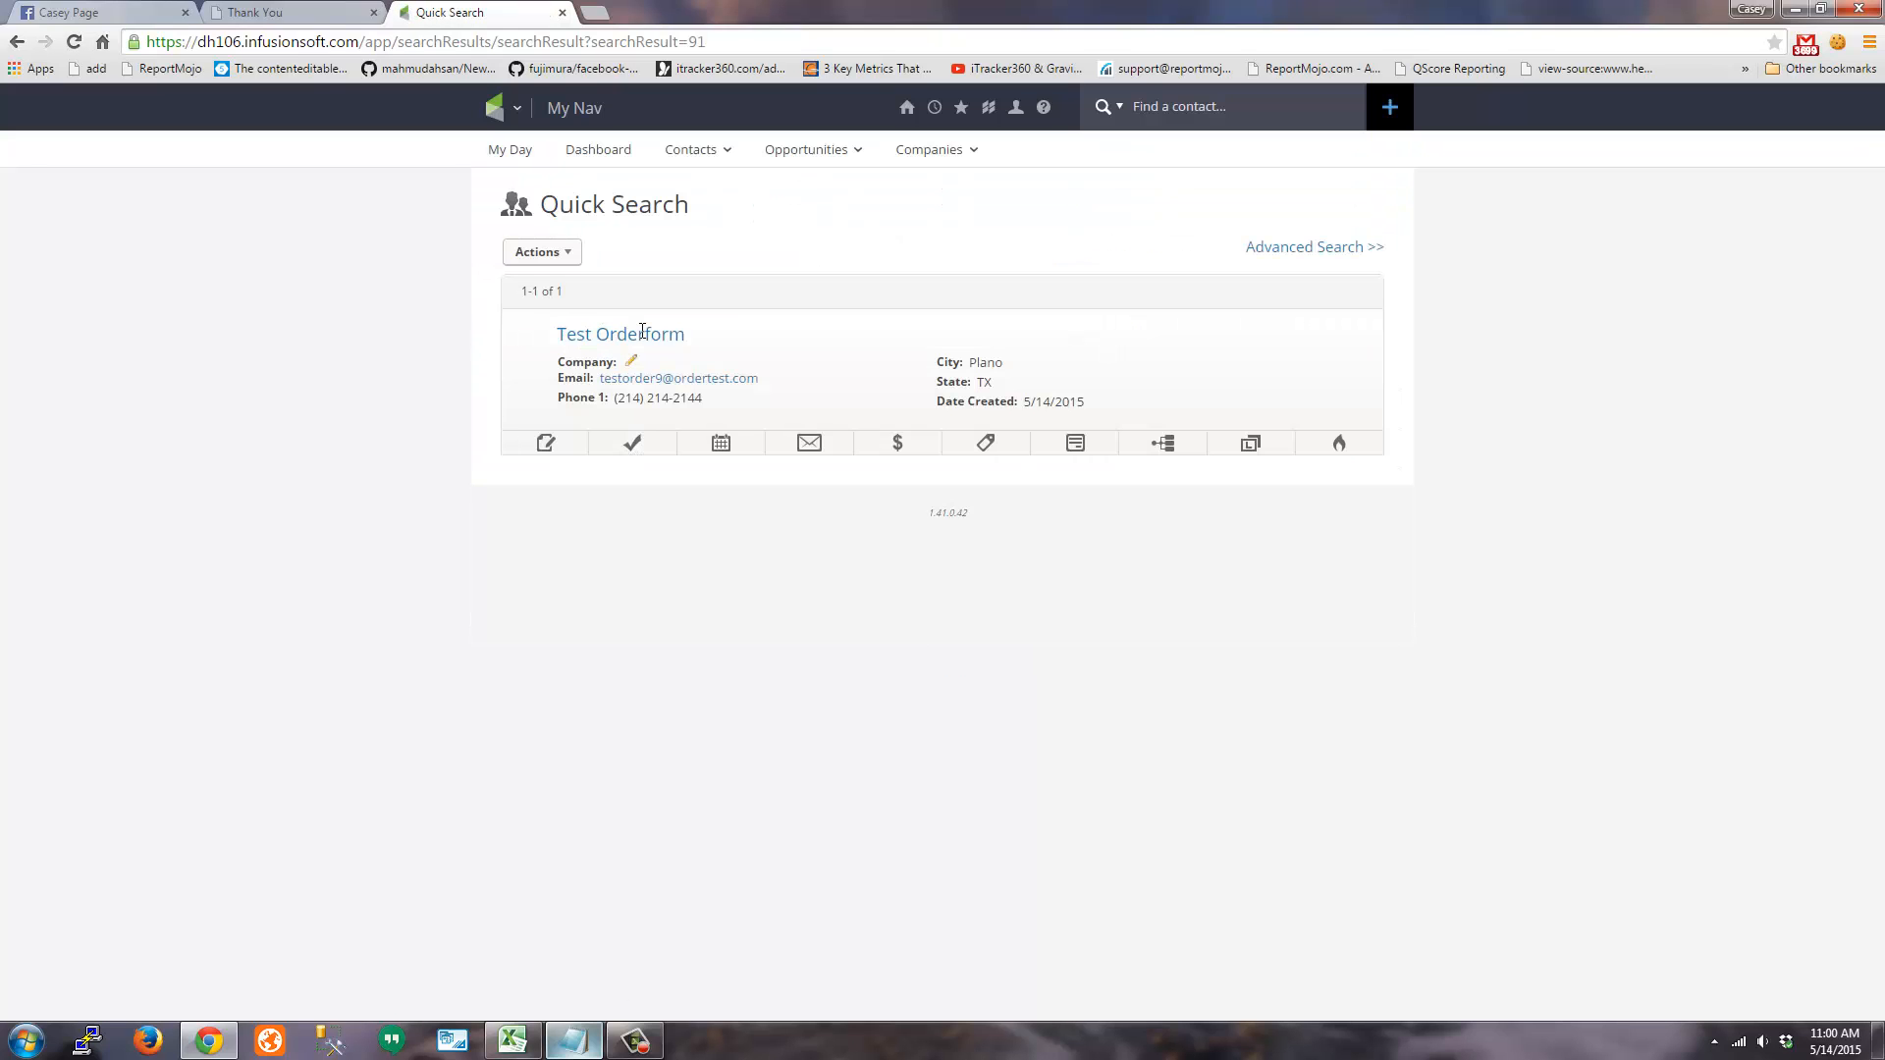
left_click(642, 334)
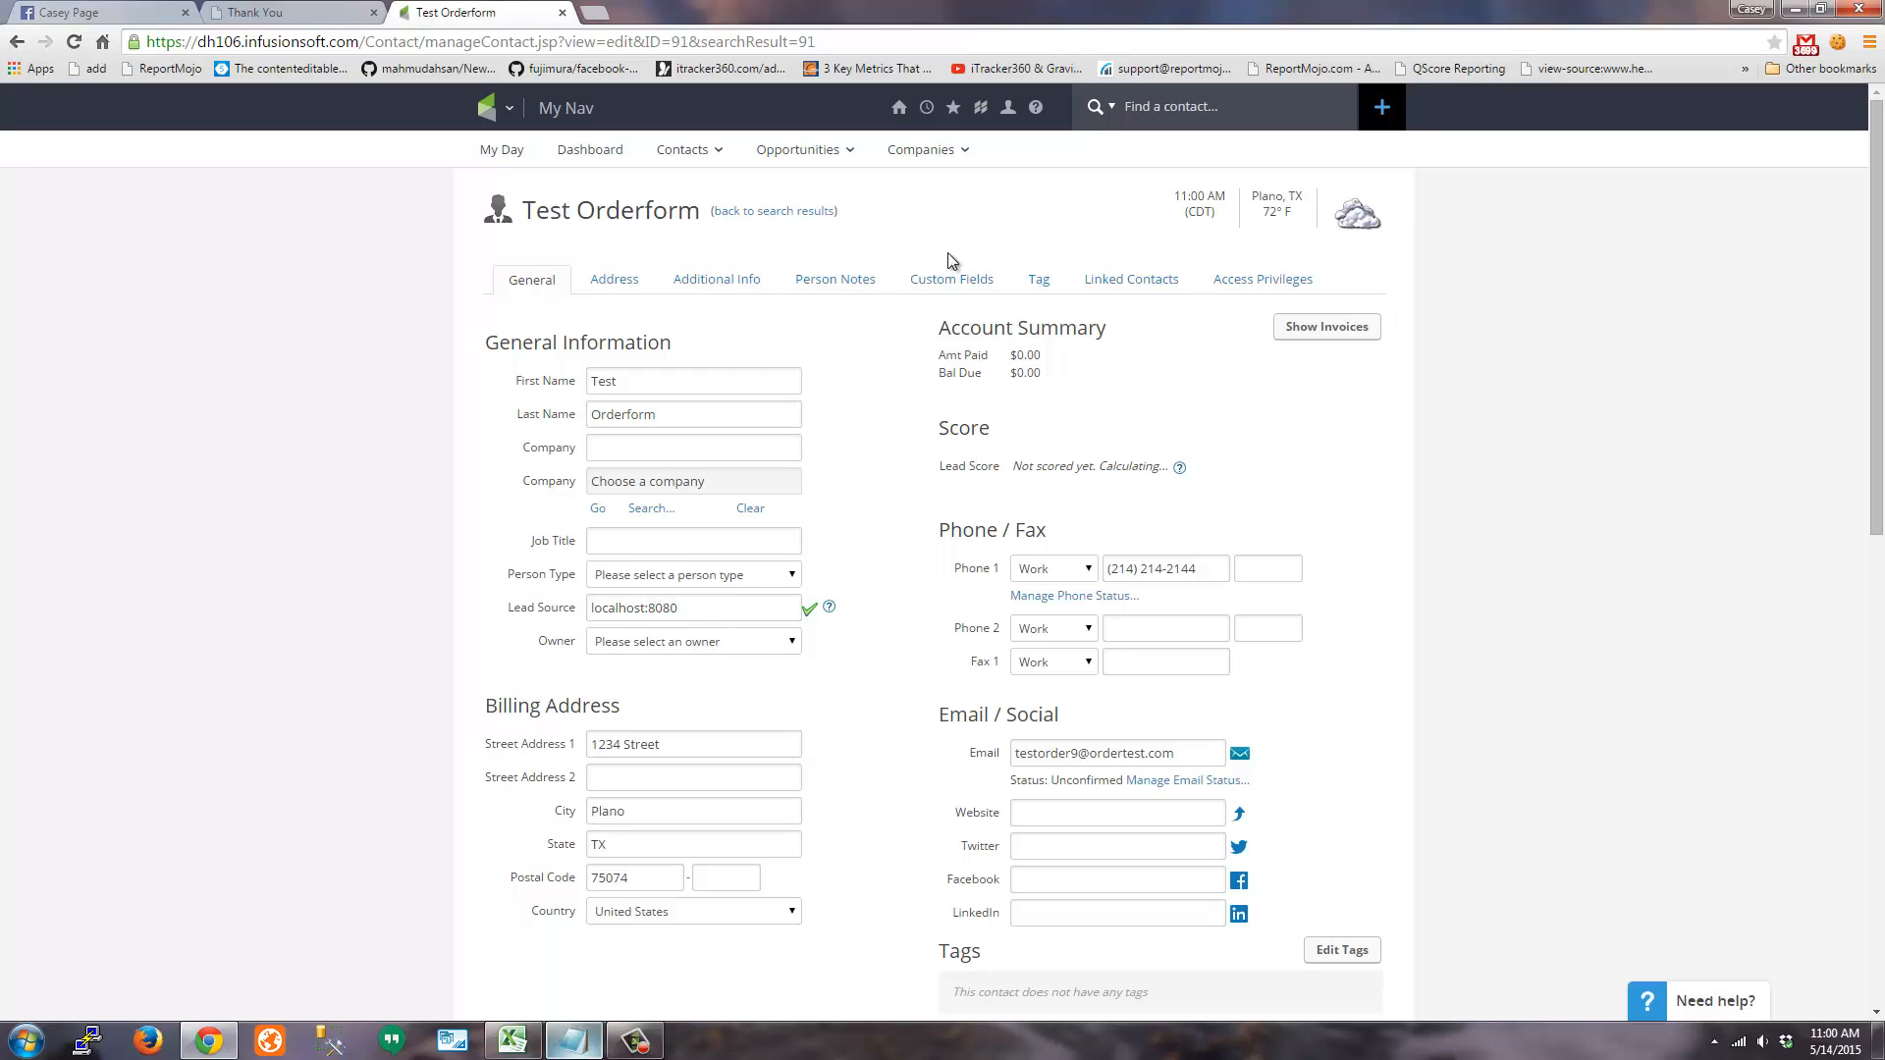
Show the contact's custom fields and highlight GaSource facebook, GaMedium and GaCampaign values
left_click(993, 281)
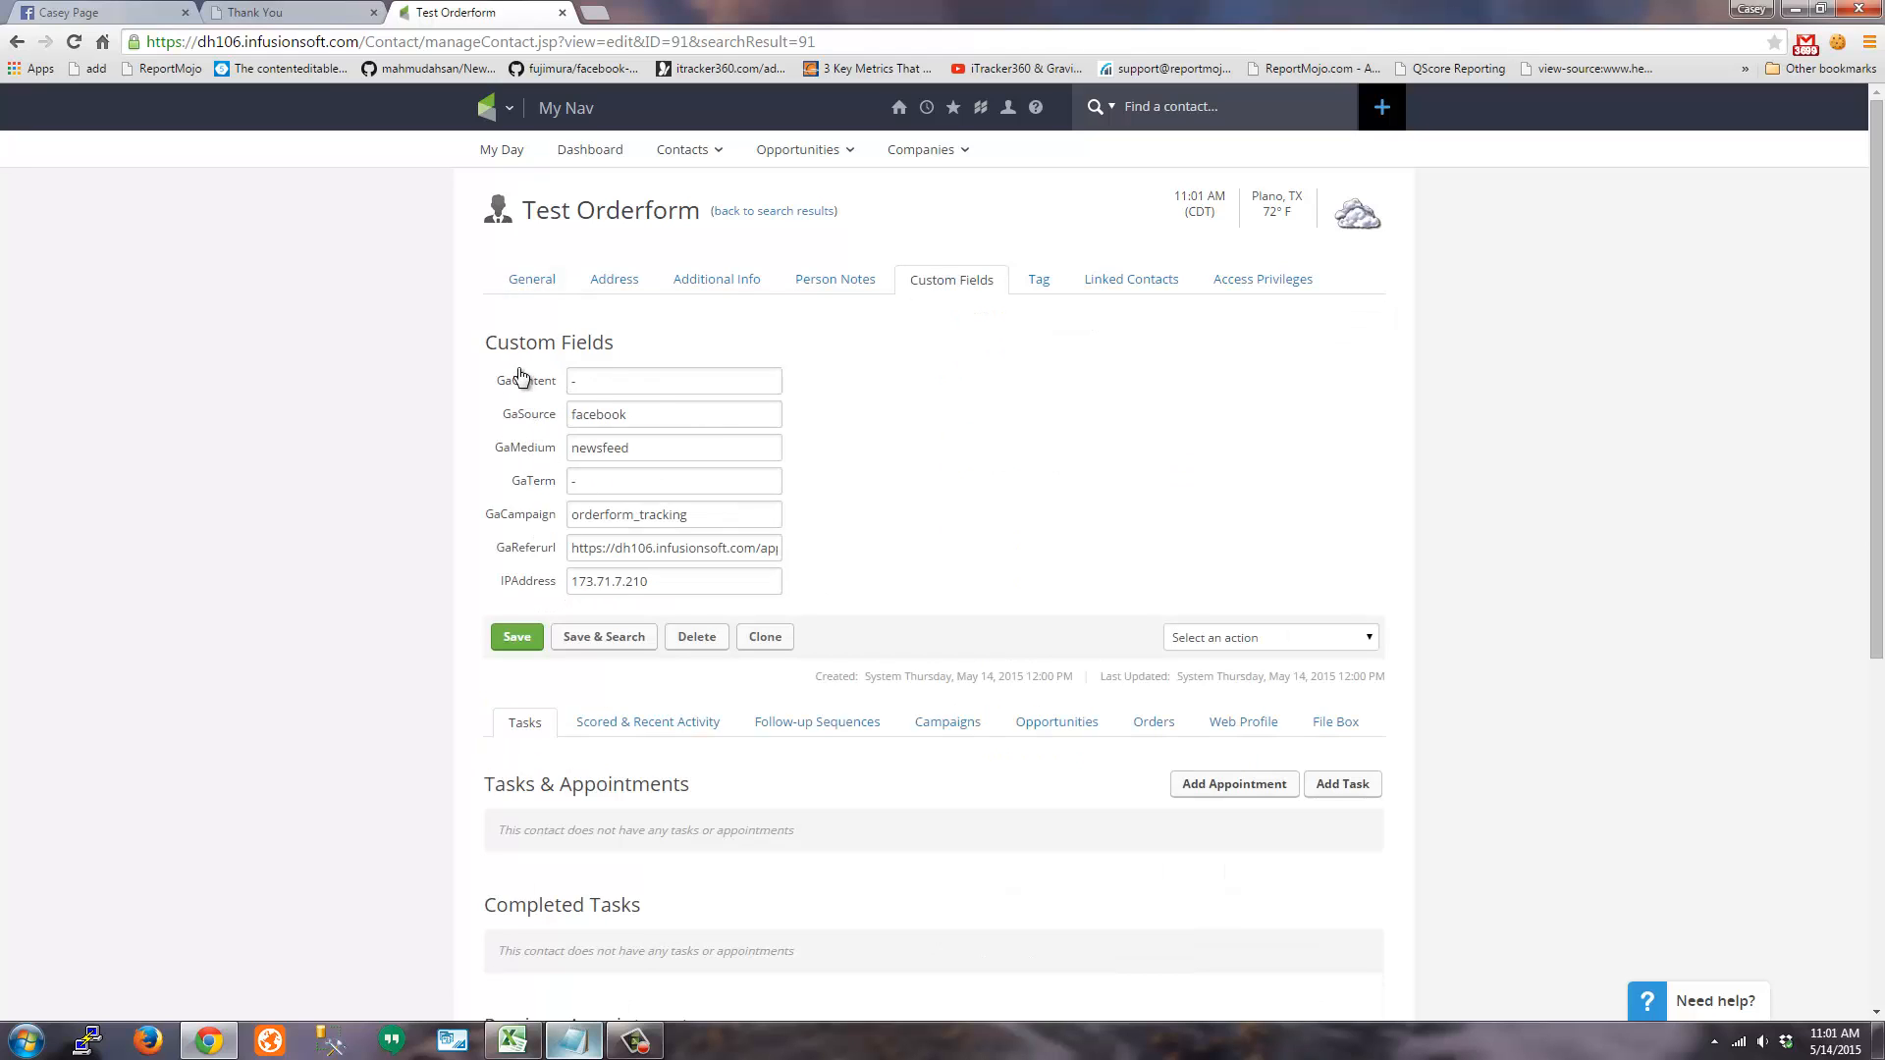
double_click(609, 419)
key("Tab")
key("Tab")
key("Tab")
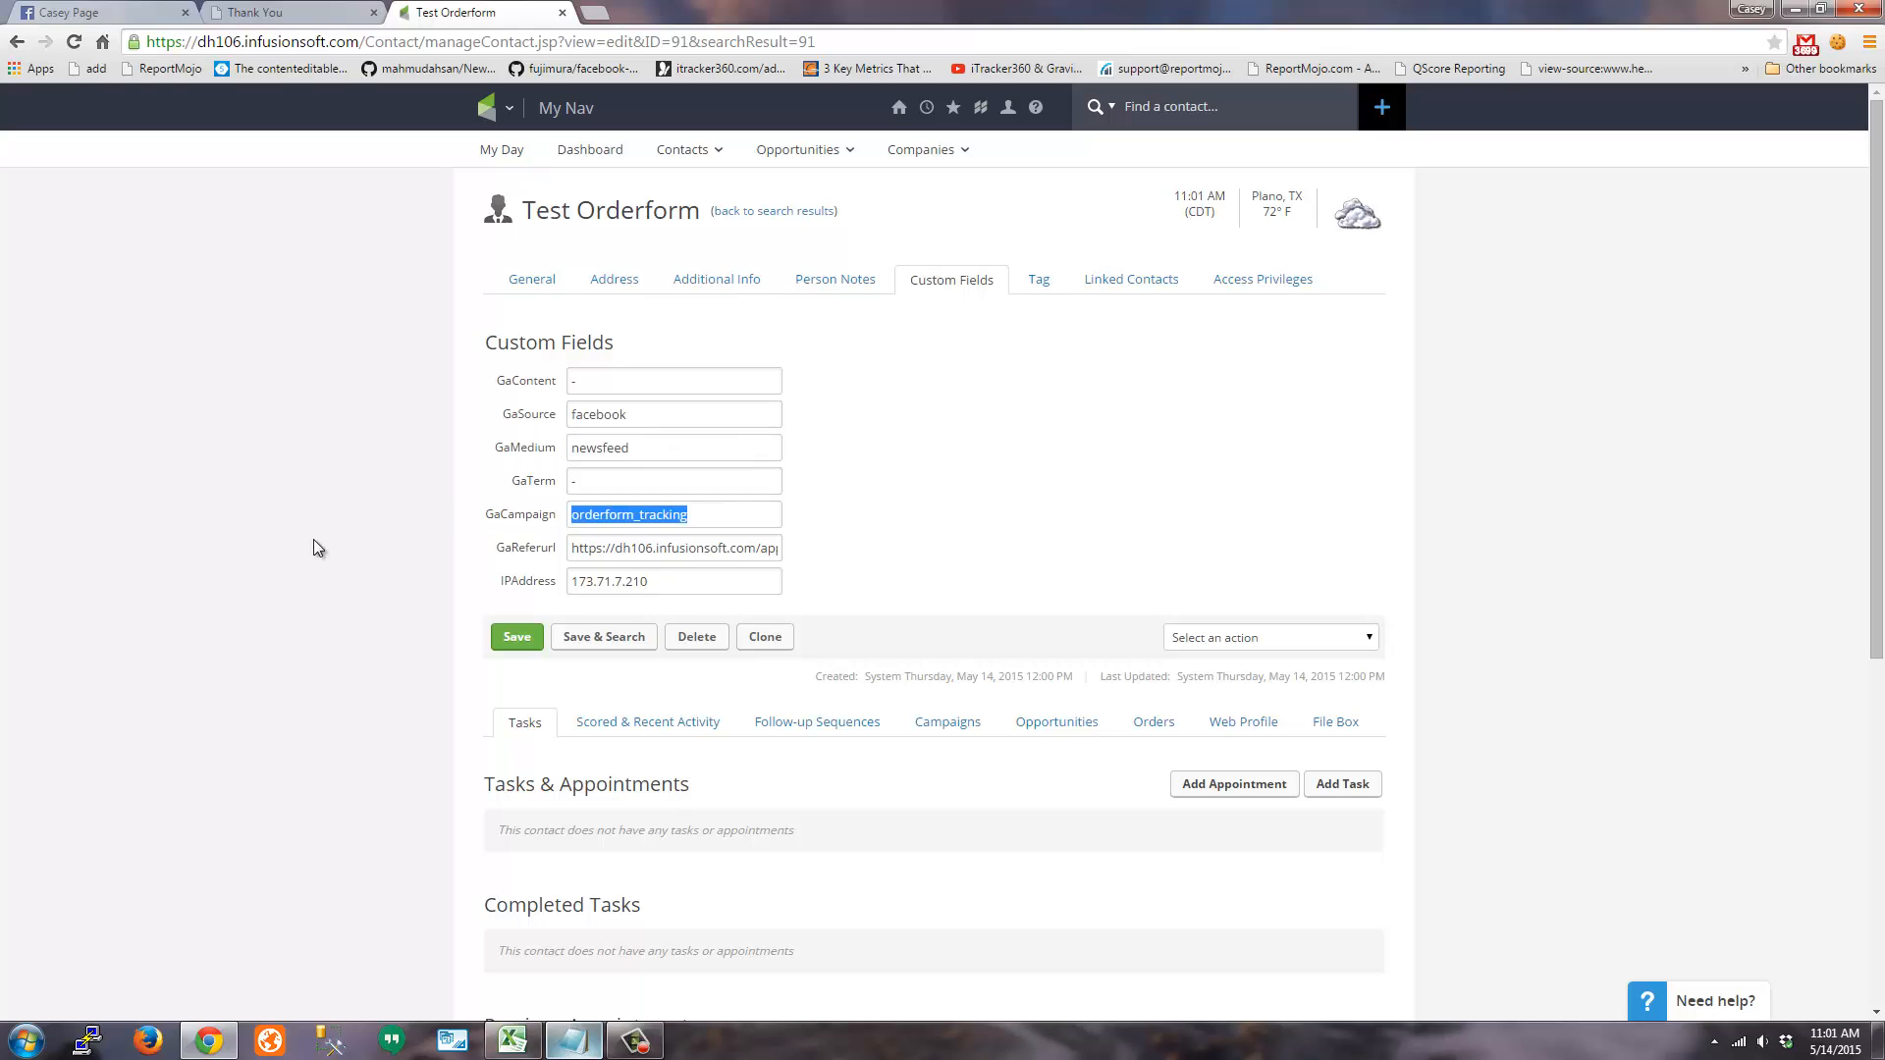
left_click(230, 536)
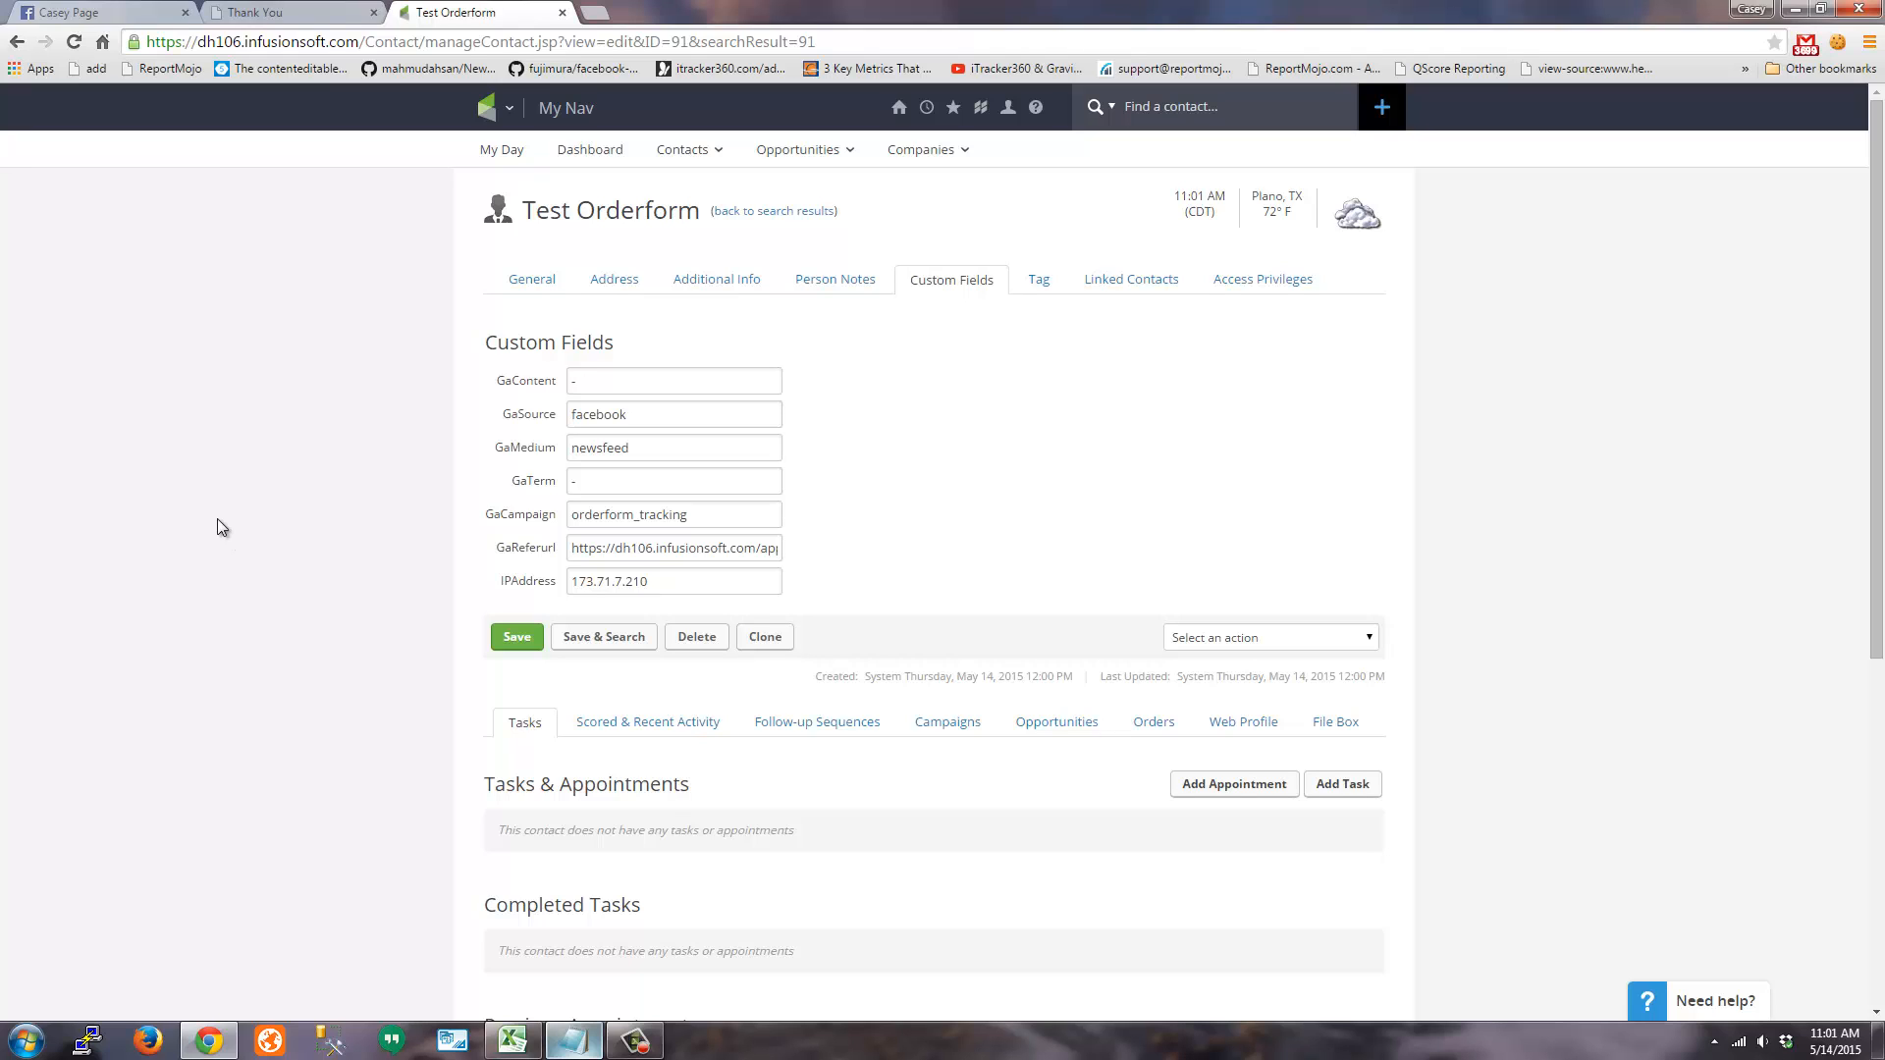
Browse the contact's other sections, then return to custom fields and highlight GaMedium newsfeed
left_click(1046, 281)
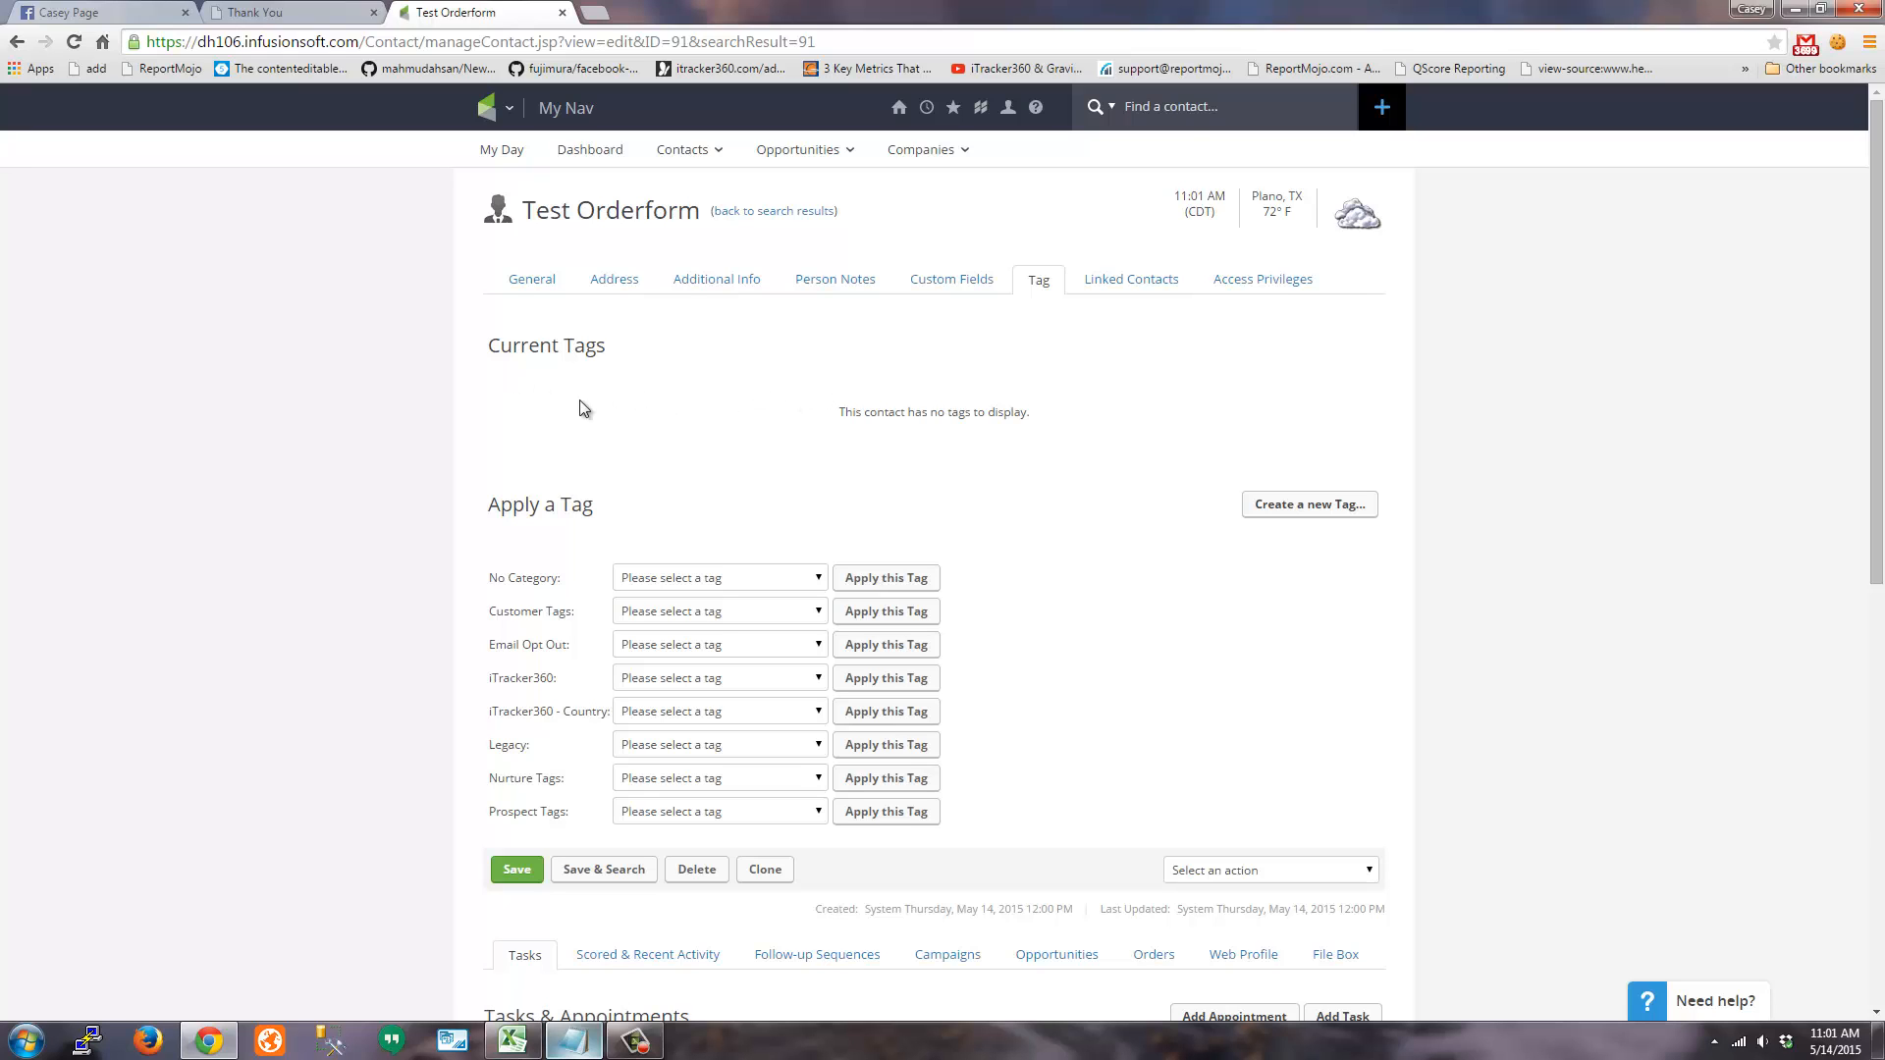
left_click(610, 282)
left_click(536, 281)
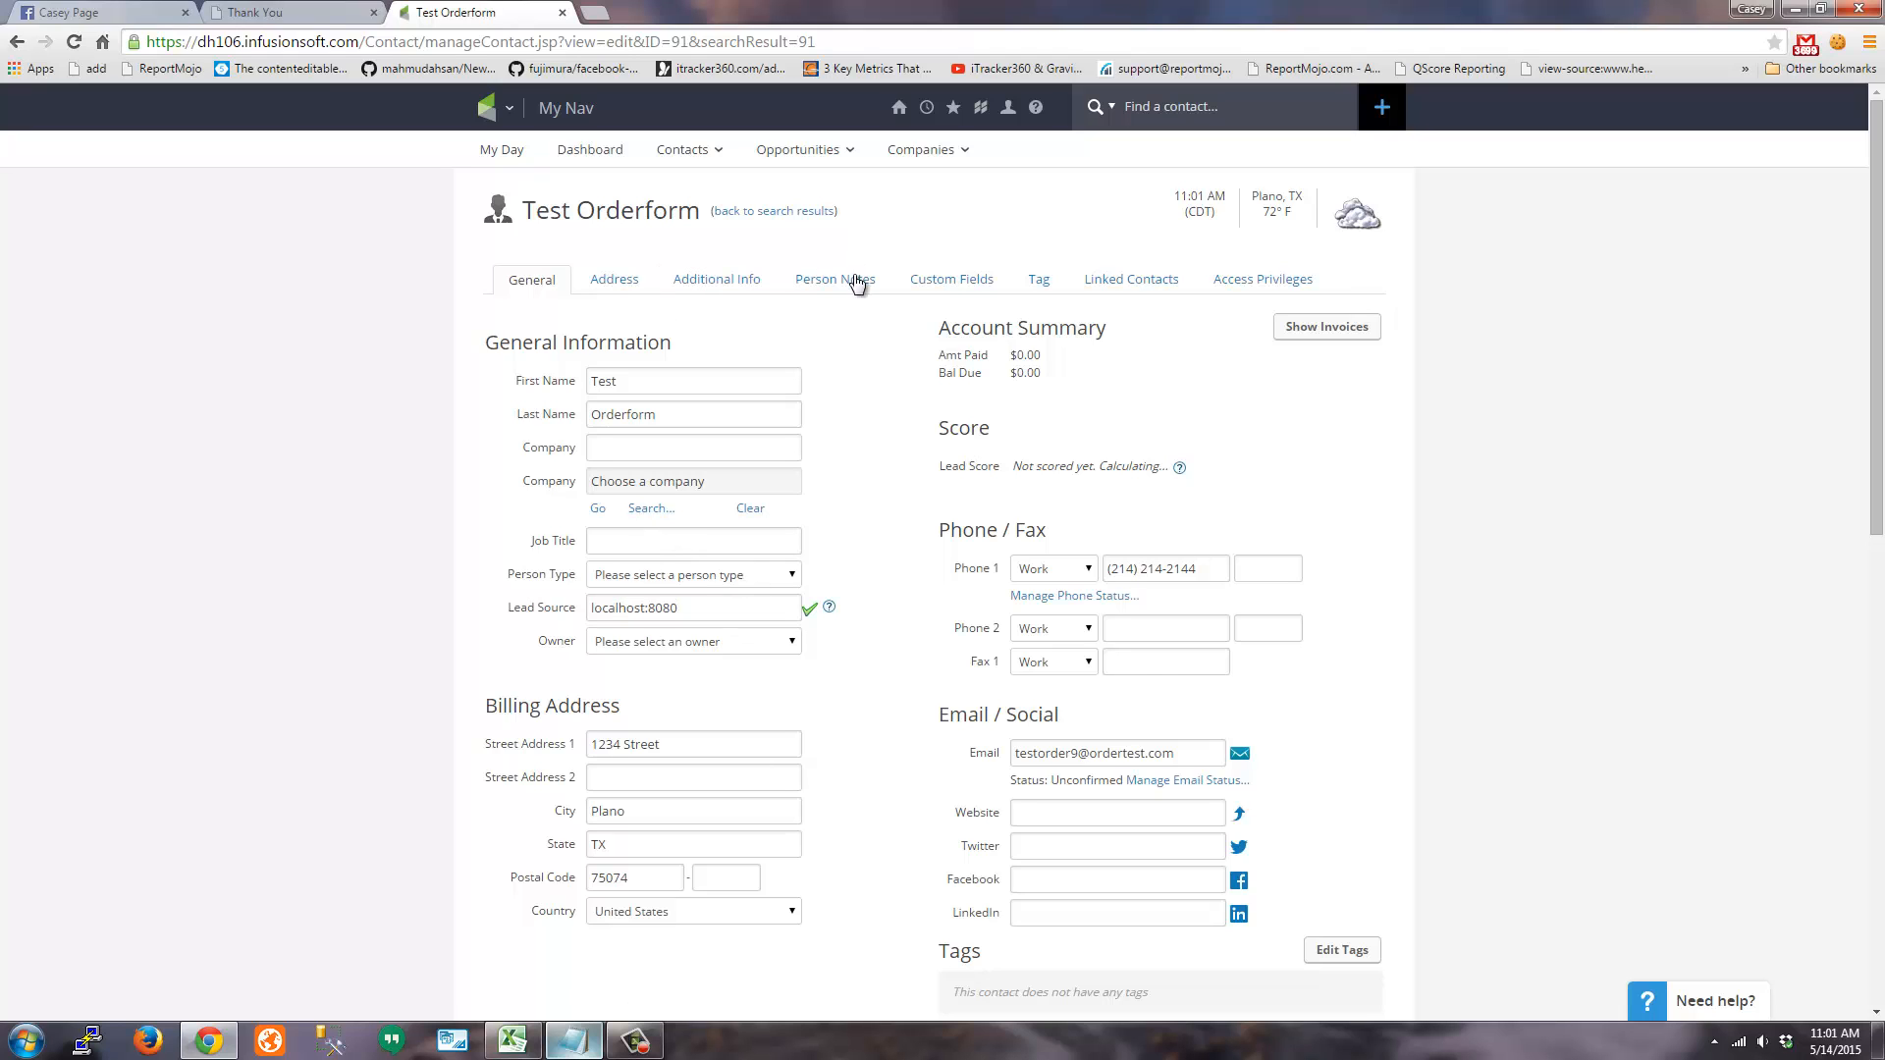
left_click(951, 279)
left_click_drag(573, 448, 570, 515)
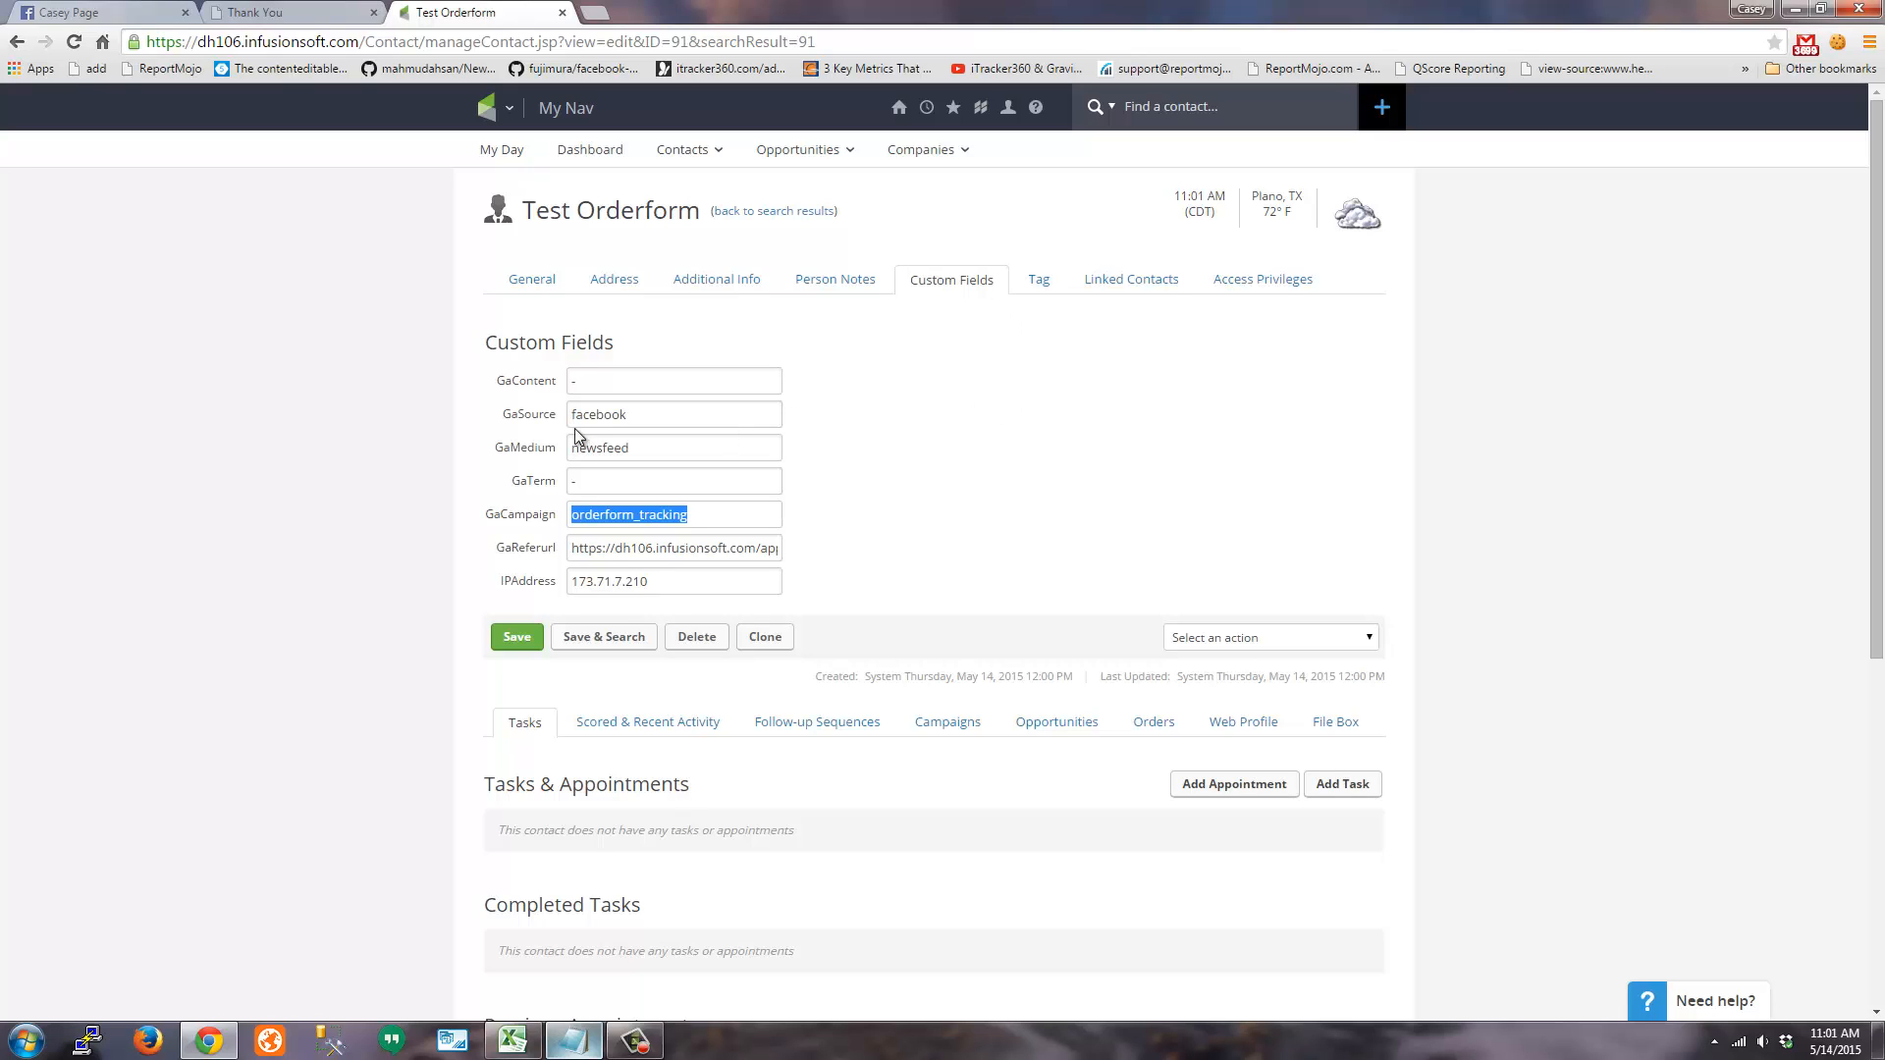
left_click(1001, 463)
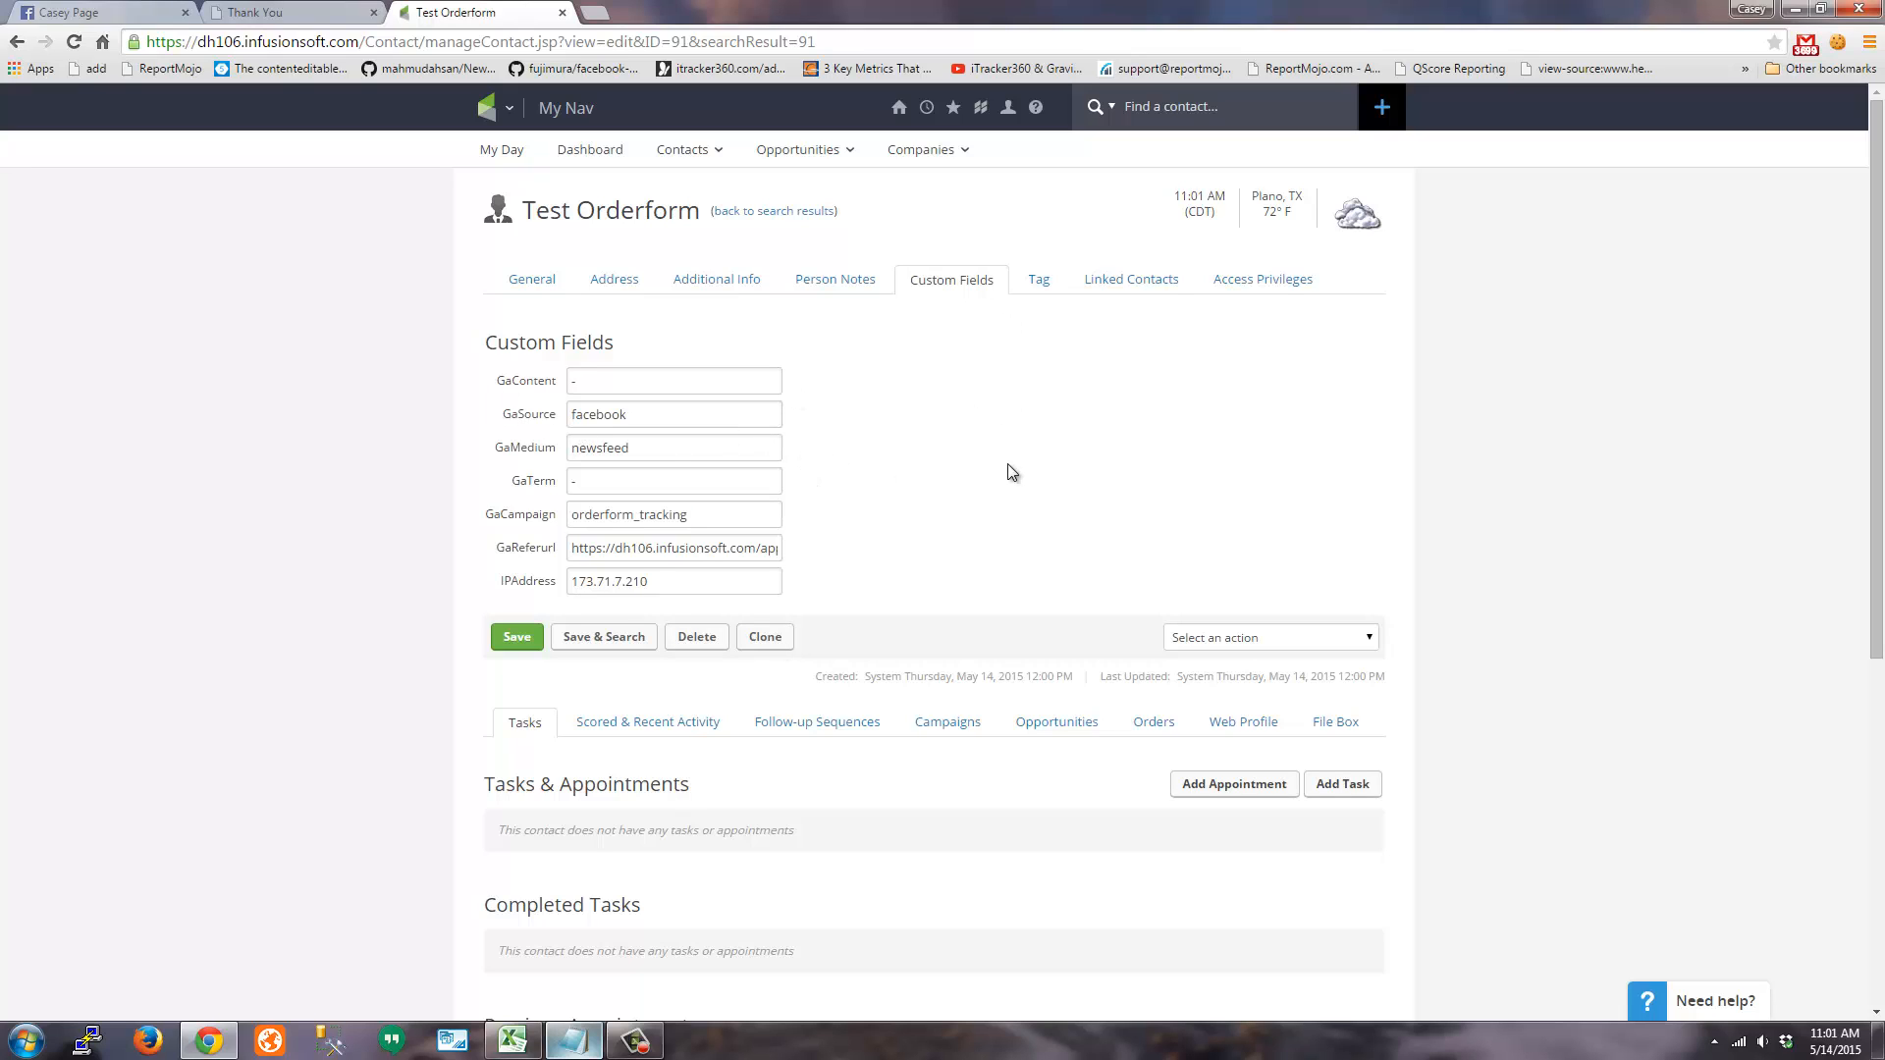